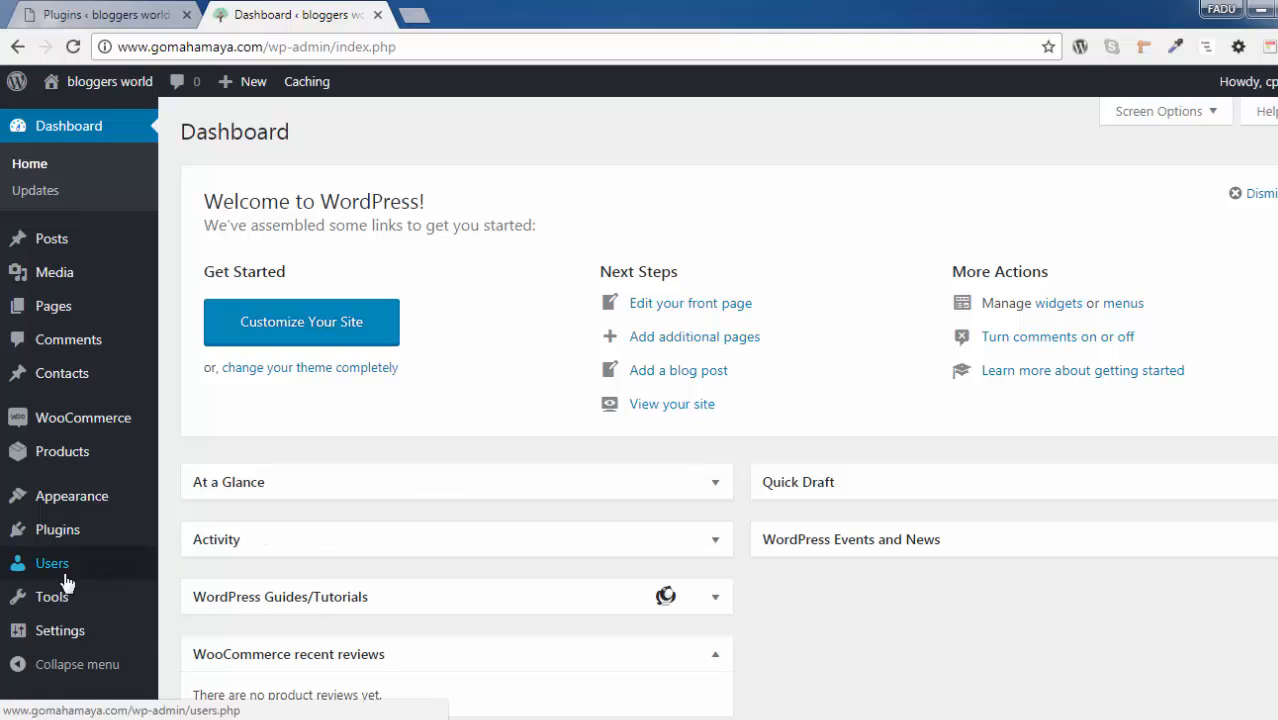
Find the Wordfence Security plugin in the plugin directory, then install and activate it
{"action": "mouse_move", "coordinate": [77, 548]}
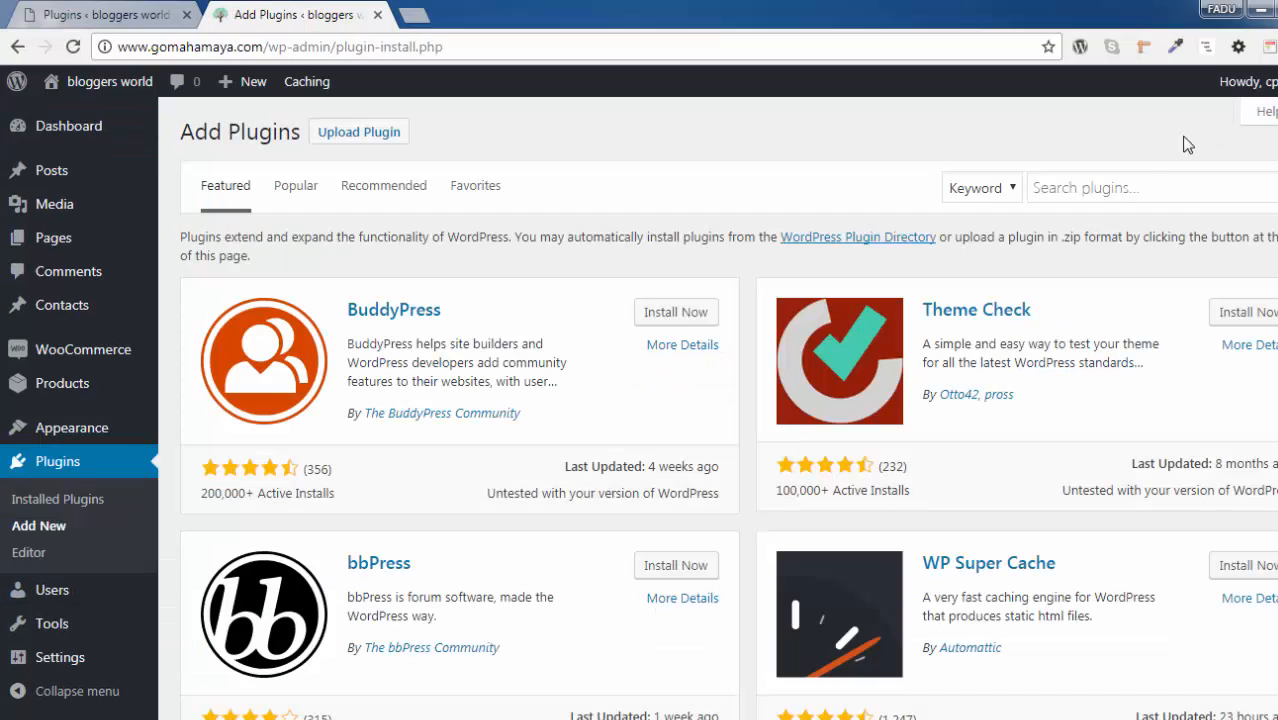
{"action": "left_click", "coordinate": [1108, 186]}
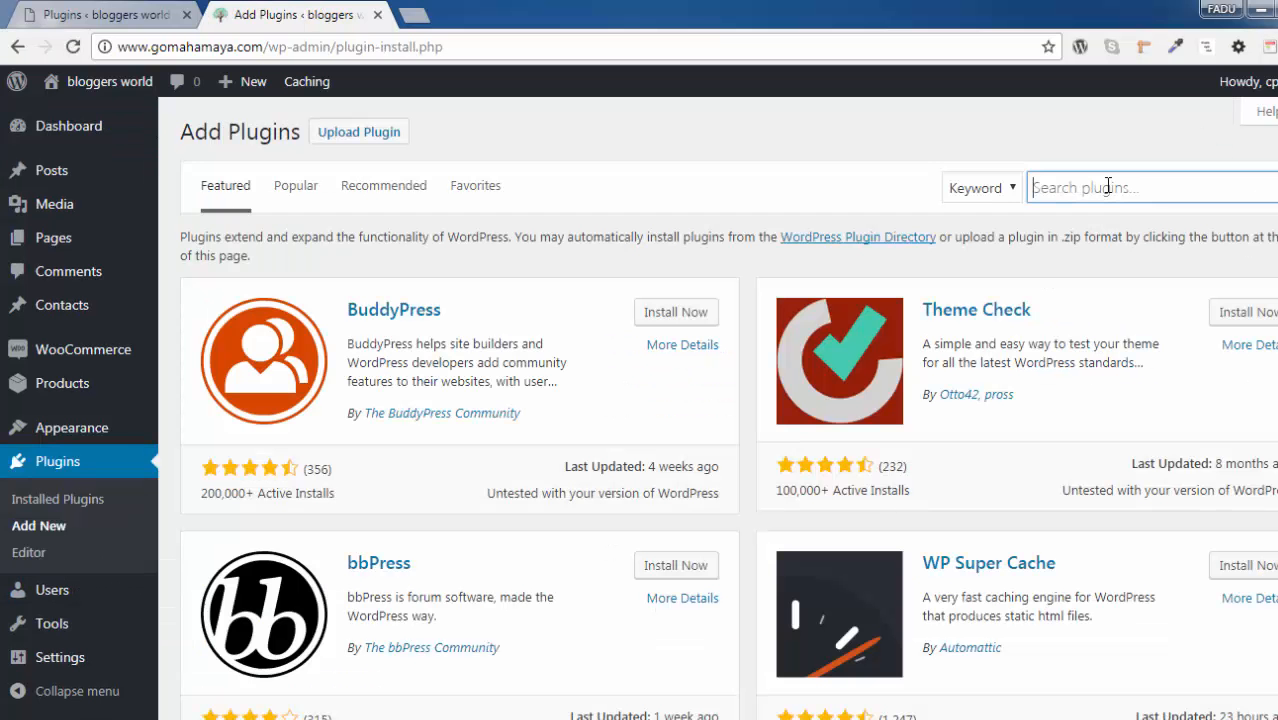
{"action": "type", "text": "w"}
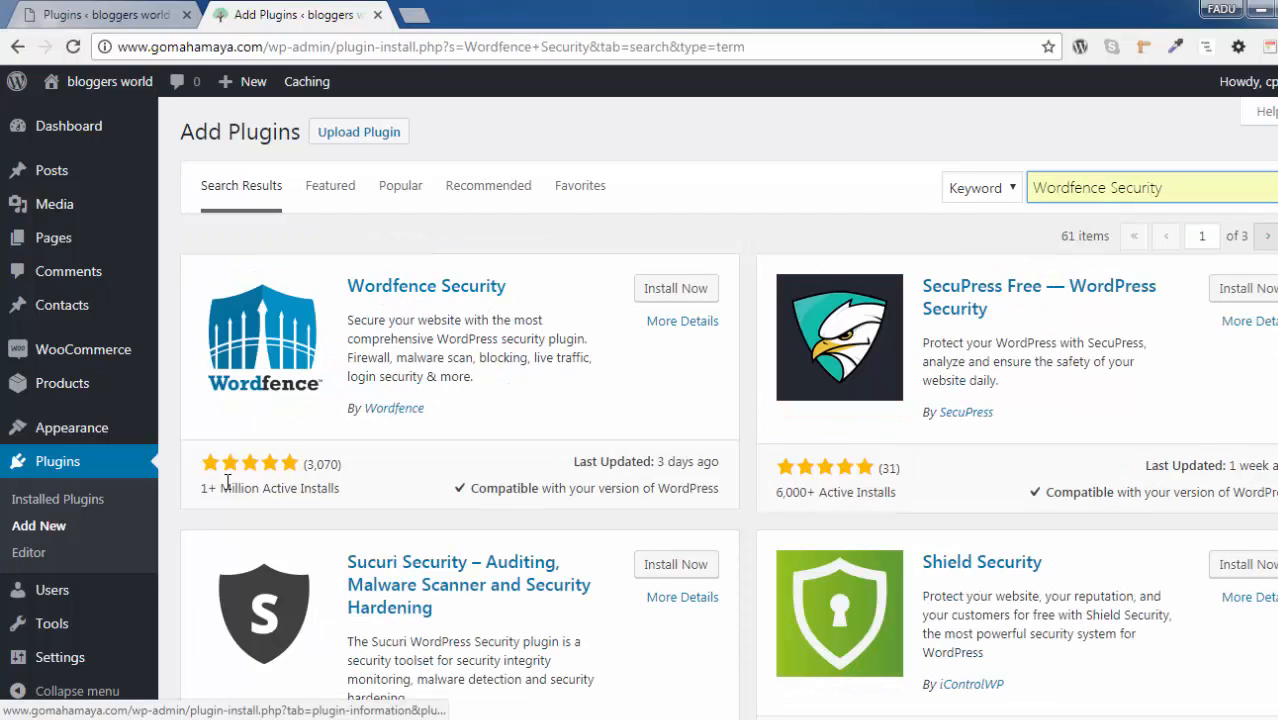
{"action": "left_click", "coordinate": [690, 293]}
{"action": "left_click", "coordinate": [684, 288]}
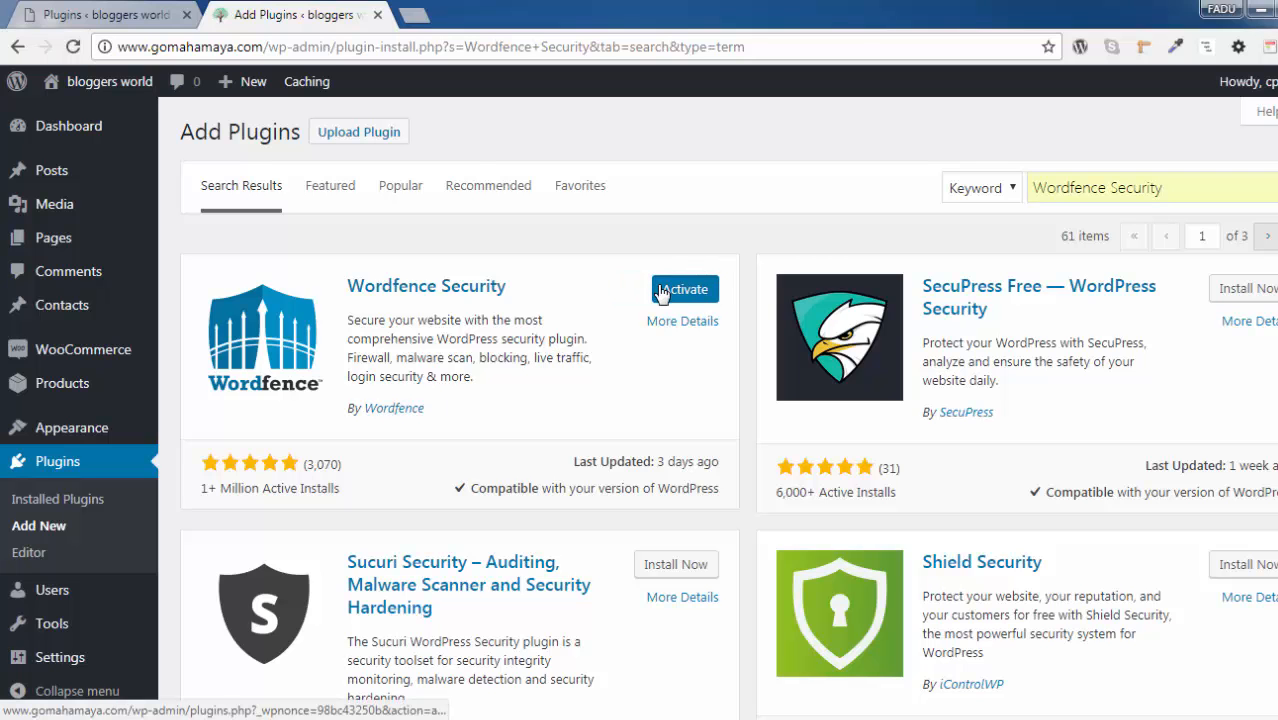
Open the Wordfence Options page from the installed plugins list and look over its license and basic options
{"action": "scroll", "coordinate": [660, 292], "scroll_direction": "down", "scroll_amount": 4}
{"action": "scroll", "coordinate": [660, 292], "scroll_direction": "down", "scroll_amount": 5}
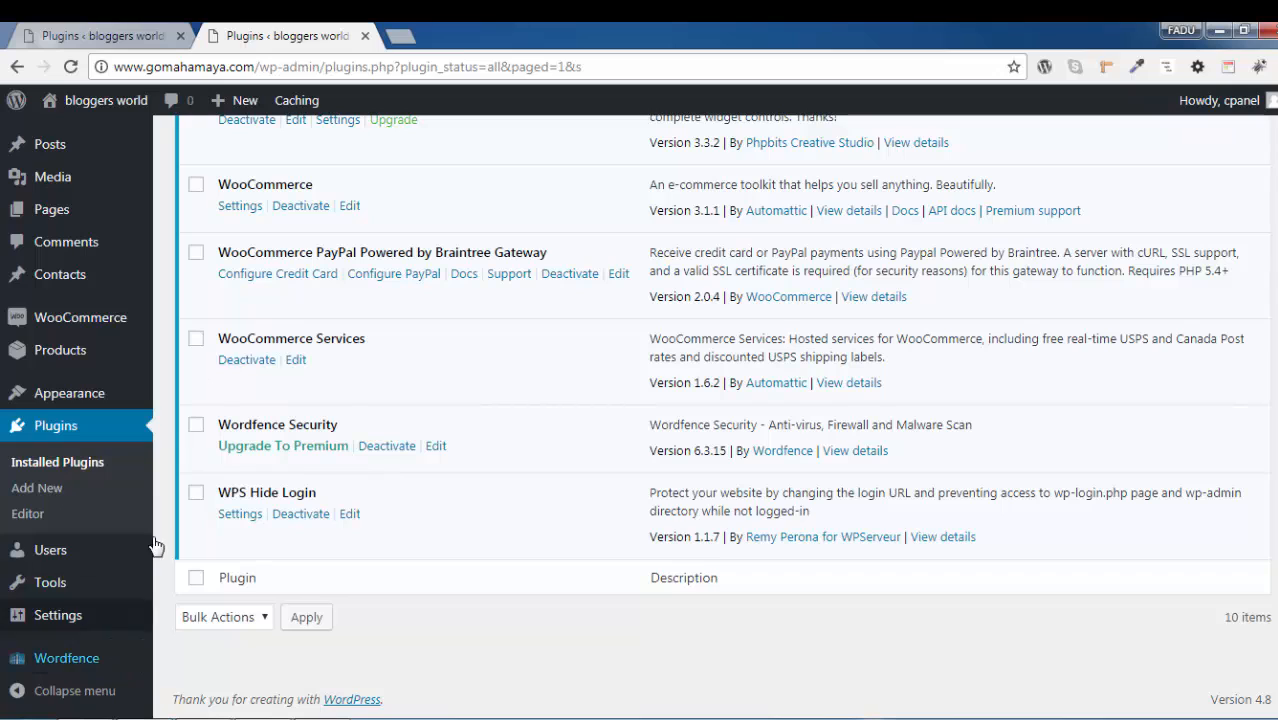
{"action": "mouse_move", "coordinate": [80, 666]}
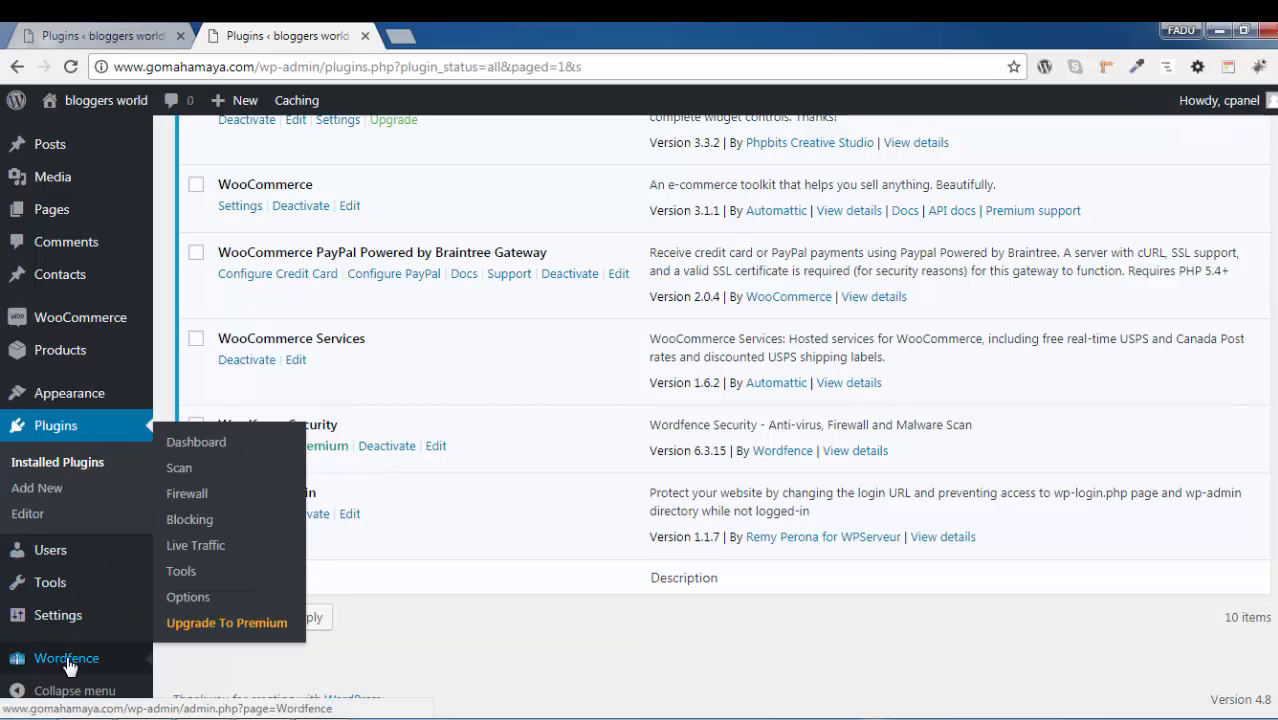
{"action": "left_click", "coordinate": [188, 600]}
{"action": "scroll", "coordinate": [228, 475], "scroll_direction": "down", "scroll_amount": 2}
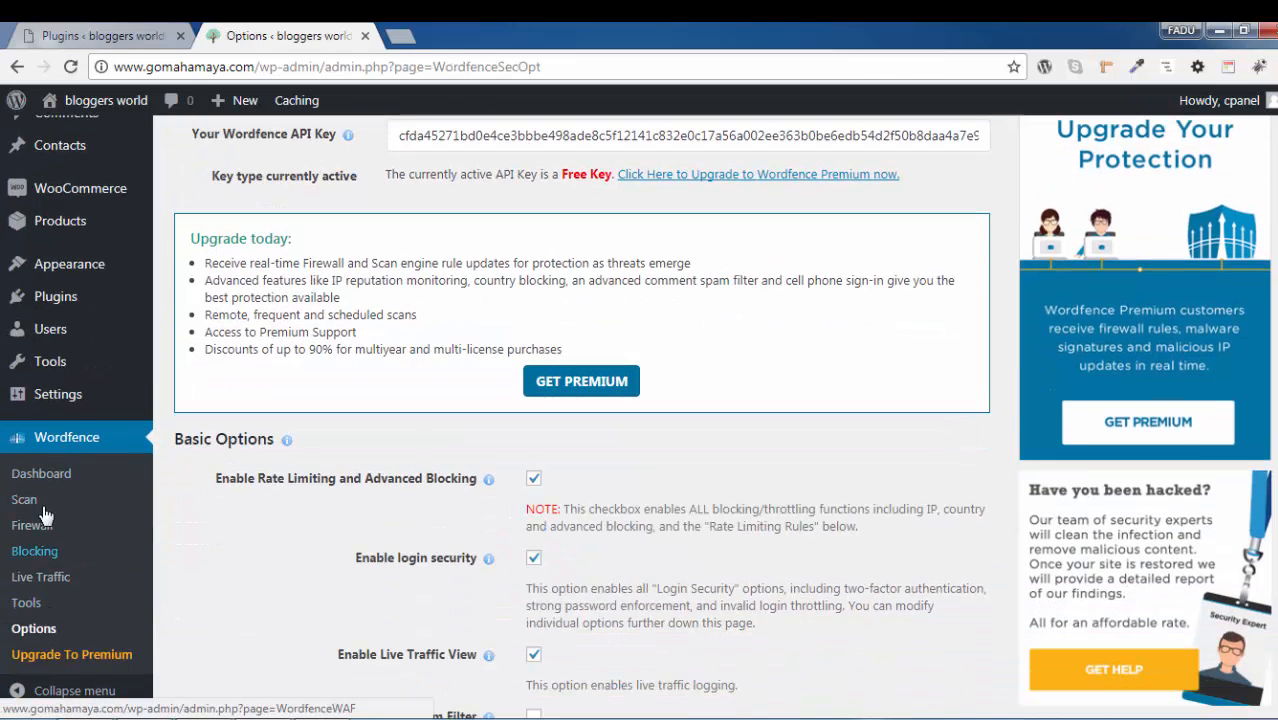
{"action": "scroll", "coordinate": [330, 622], "scroll_direction": "up", "scroll_amount": 3}
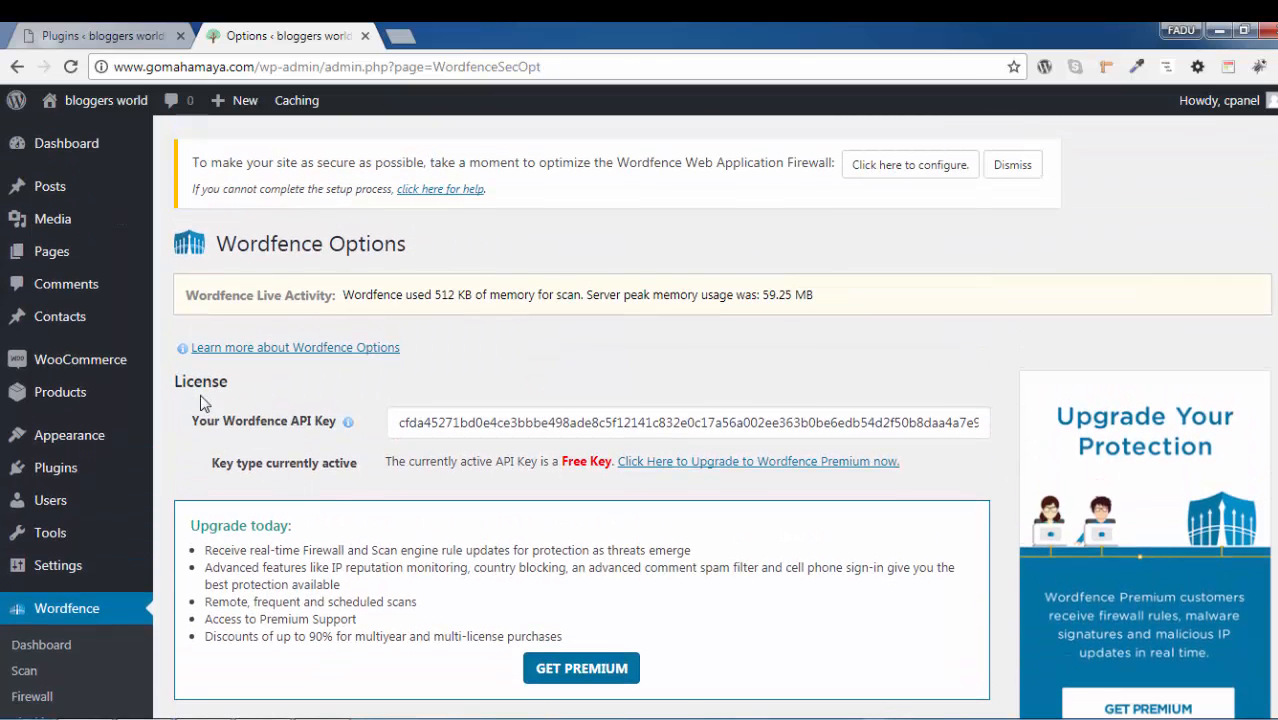
Inspect the Wordfence API key field and open the Wordfence Premium upgrade link in a new browser tab
{"action": "left_click_drag", "start_coordinate": [425, 423], "coordinate": [765, 431]}
{"action": "left_click", "coordinate": [745, 386]}
{"action": "right_click", "coordinate": [763, 467]}
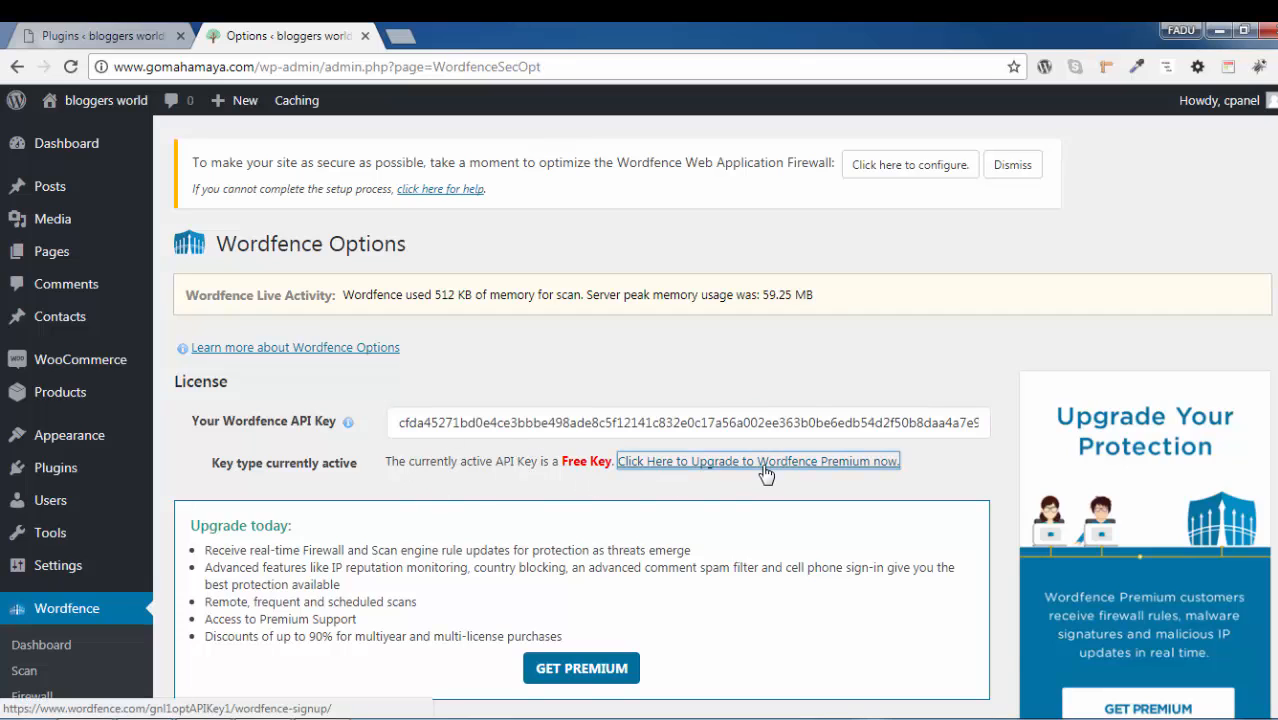
{"action": "left_click", "coordinate": [810, 481]}
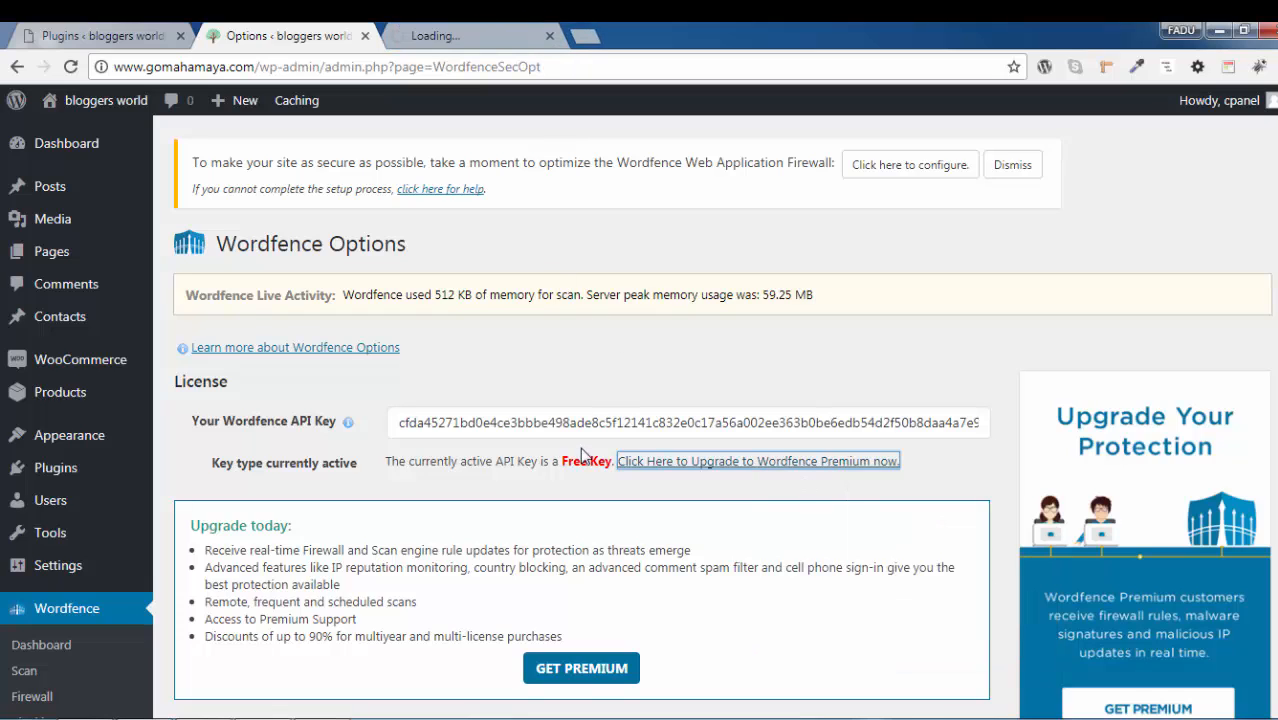
{"action": "left_click_drag", "start_coordinate": [398, 423], "coordinate": [571, 423]}
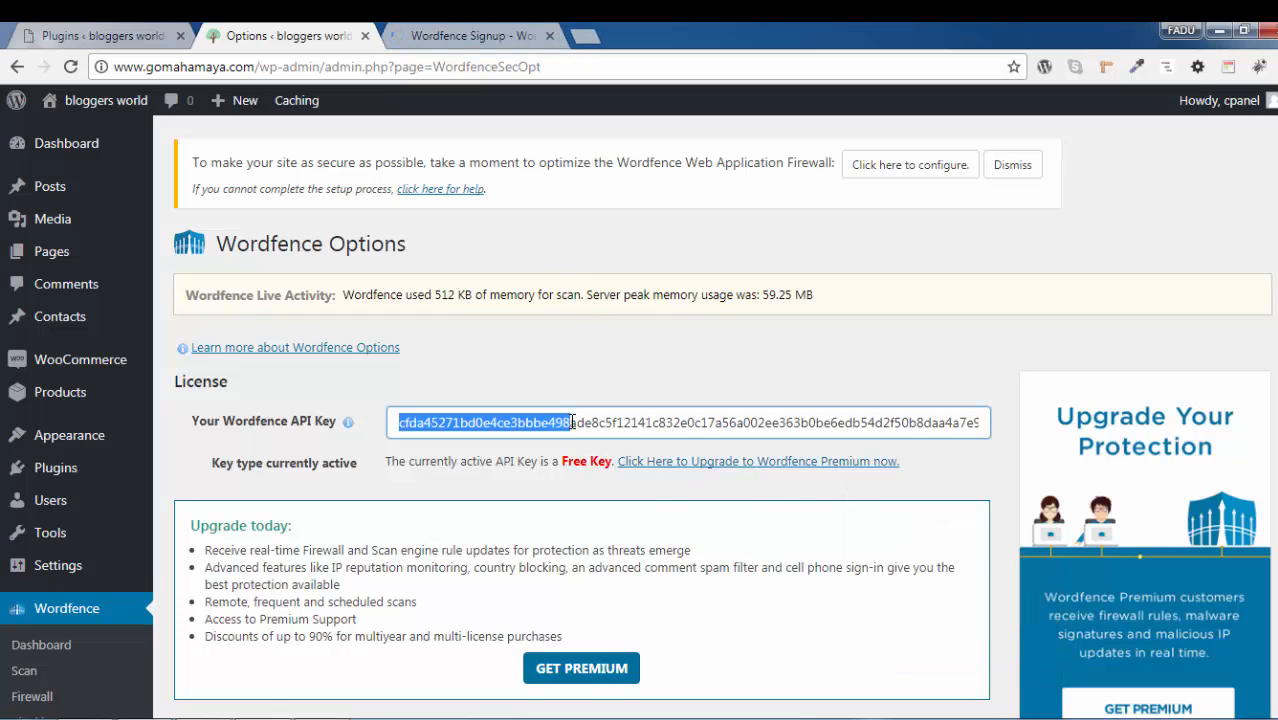
{"action": "left_click", "coordinate": [572, 378]}
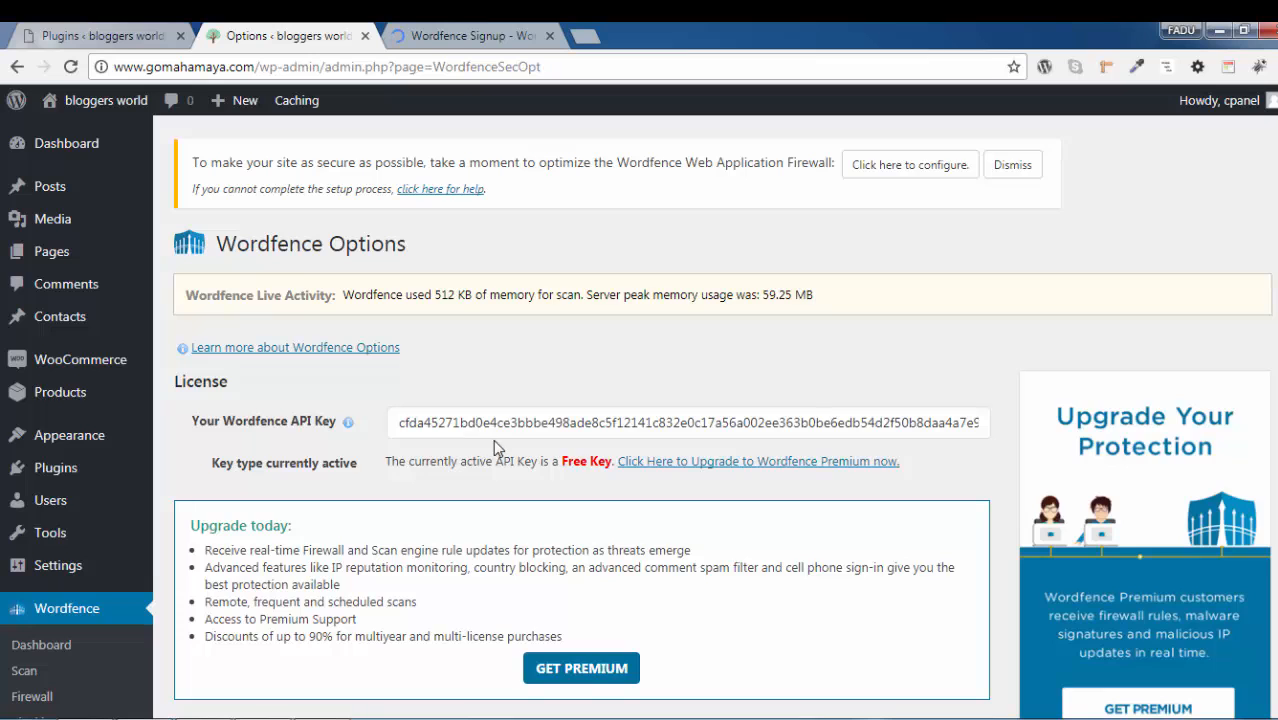
Review the Wordfence basic options and open the Live Traffic page in a separate browser tab
{"action": "scroll", "coordinate": [493, 447], "scroll_direction": "down", "scroll_amount": 6}
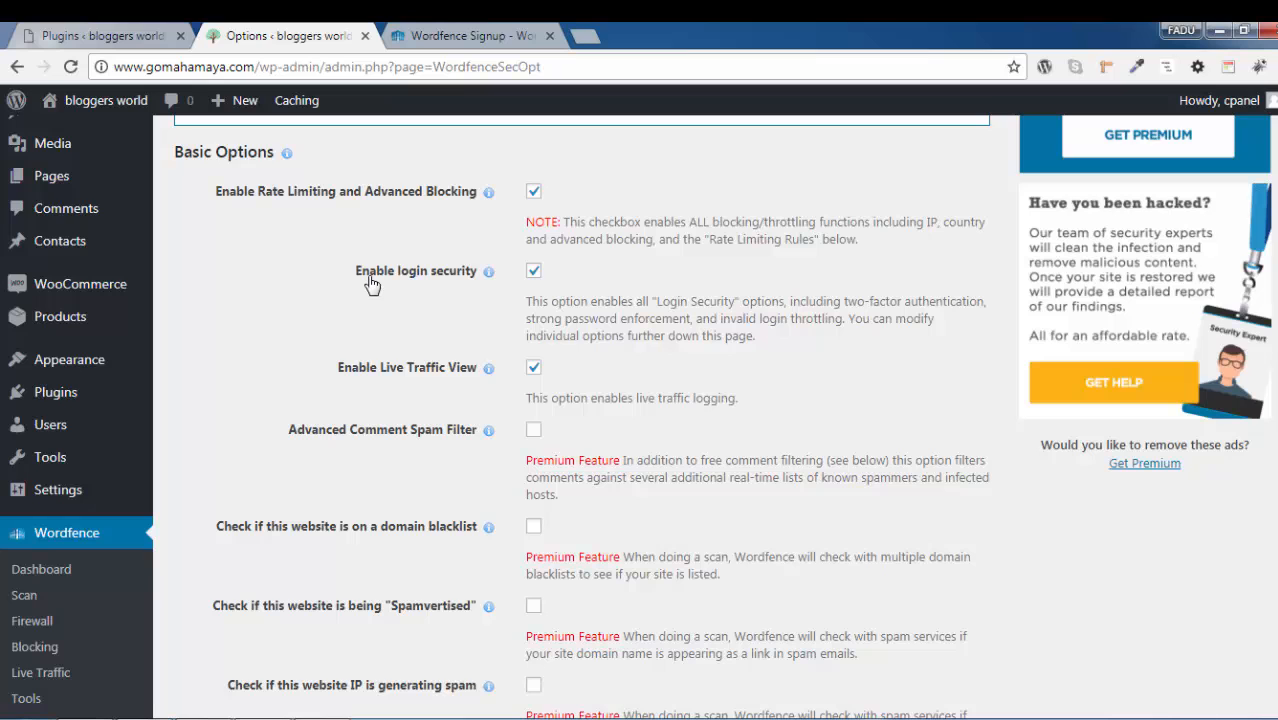
{"action": "scroll", "coordinate": [371, 285], "scroll_direction": "down", "scroll_amount": 2}
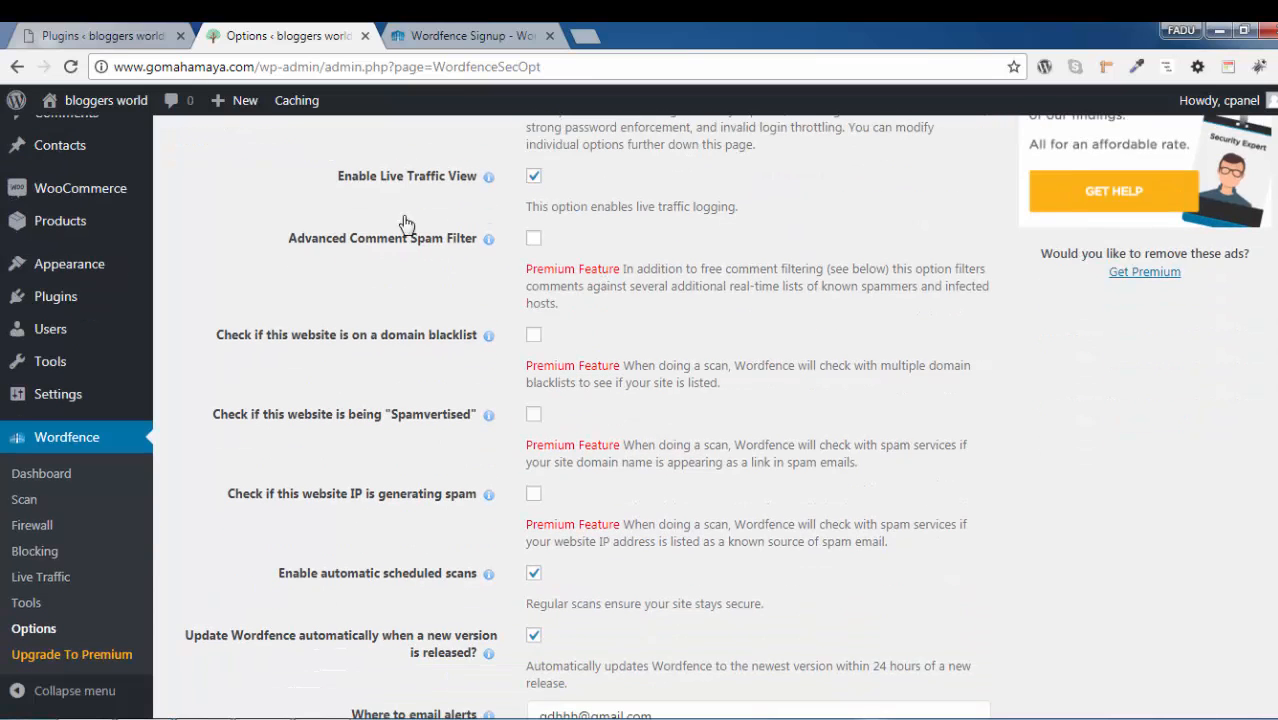
{"action": "right_click", "coordinate": [60, 582]}
{"action": "left_click", "coordinate": [150, 407]}
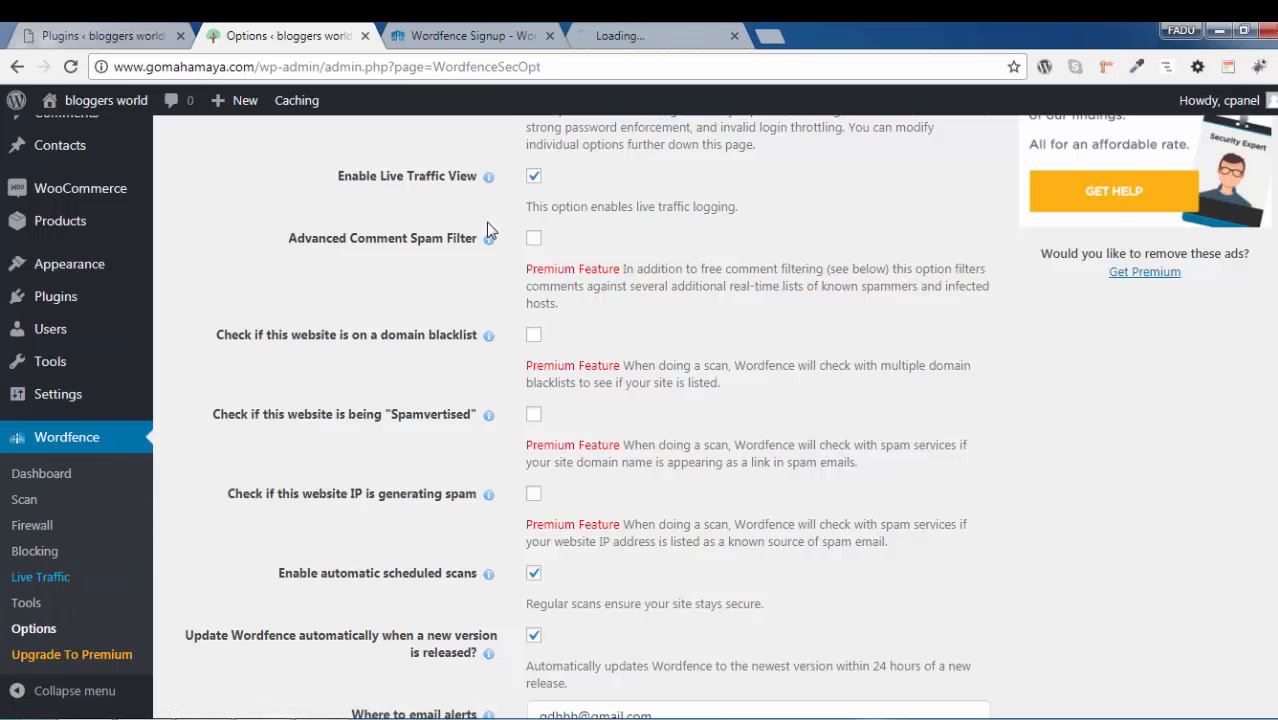
{"action": "left_click", "coordinate": [613, 37]}
Examine the Live Traffic log for visitor locations, IP addresses, visited pages, logins and warning entries
{"action": "scroll", "coordinate": [518, 252], "scroll_direction": "down", "scroll_amount": 3}
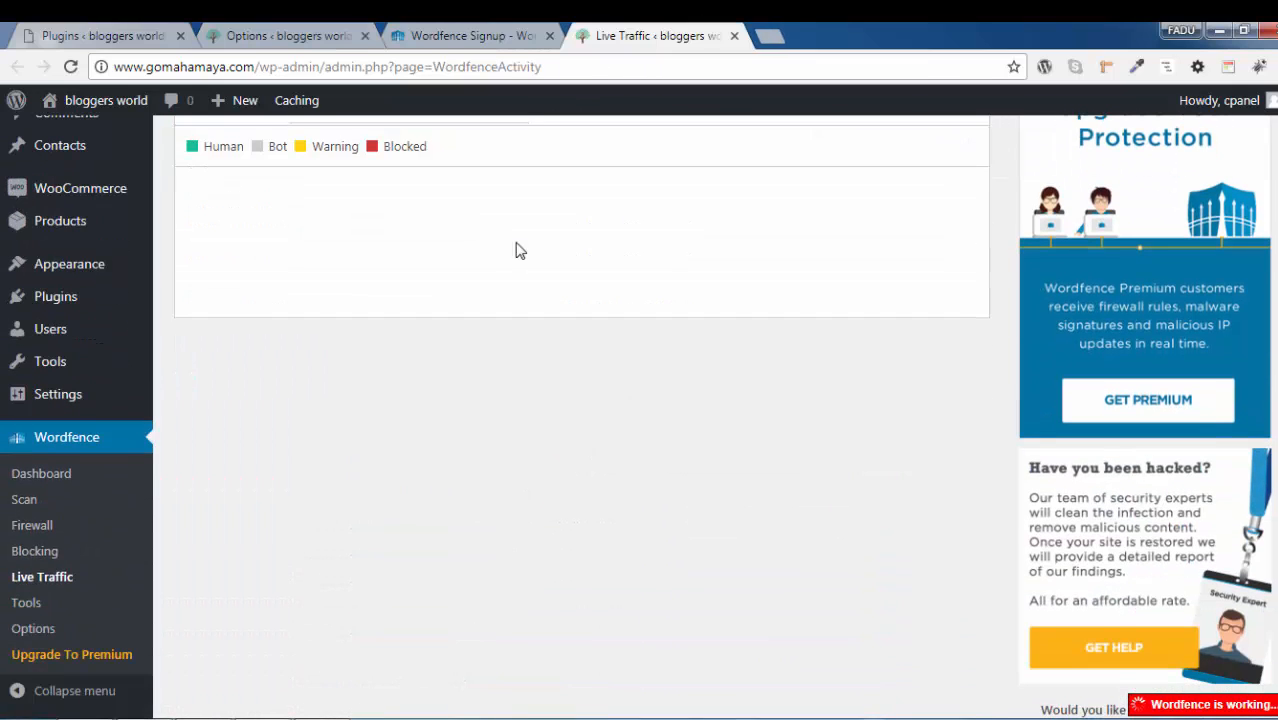
{"action": "scroll", "coordinate": [470, 320], "scroll_direction": "down", "scroll_amount": 10}
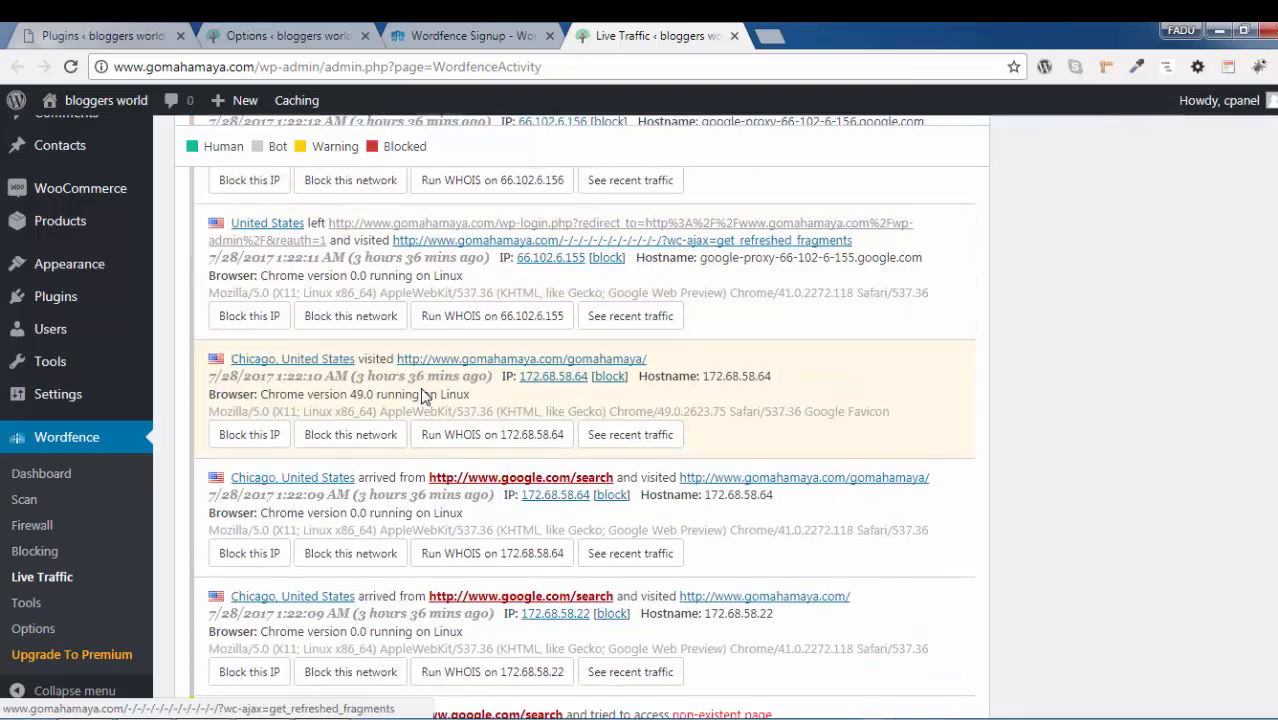
{"action": "scroll", "coordinate": [423, 396], "scroll_direction": "down", "scroll_amount": 15}
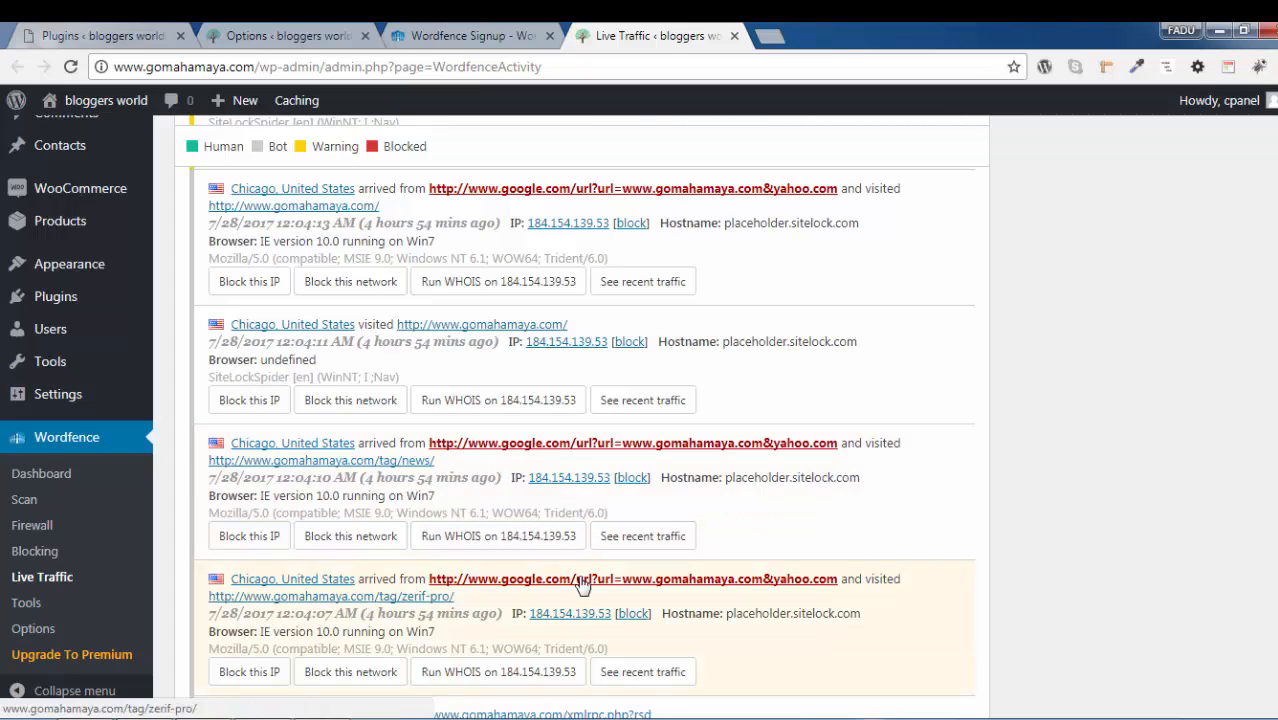
{"action": "scroll", "coordinate": [433, 442], "scroll_direction": "down", "scroll_amount": 4}
{"action": "scroll", "coordinate": [433, 442], "scroll_direction": "down", "scroll_amount": 2}
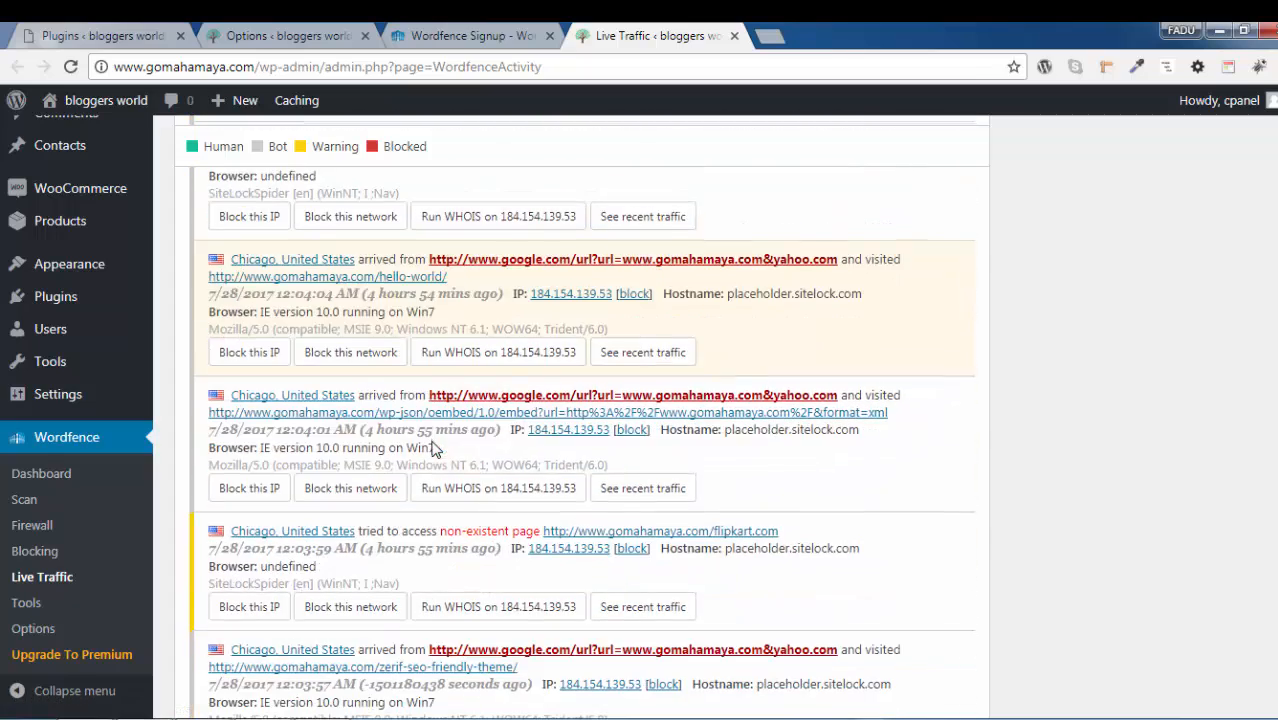
{"action": "scroll", "coordinate": [433, 445], "scroll_direction": "down", "scroll_amount": 10}
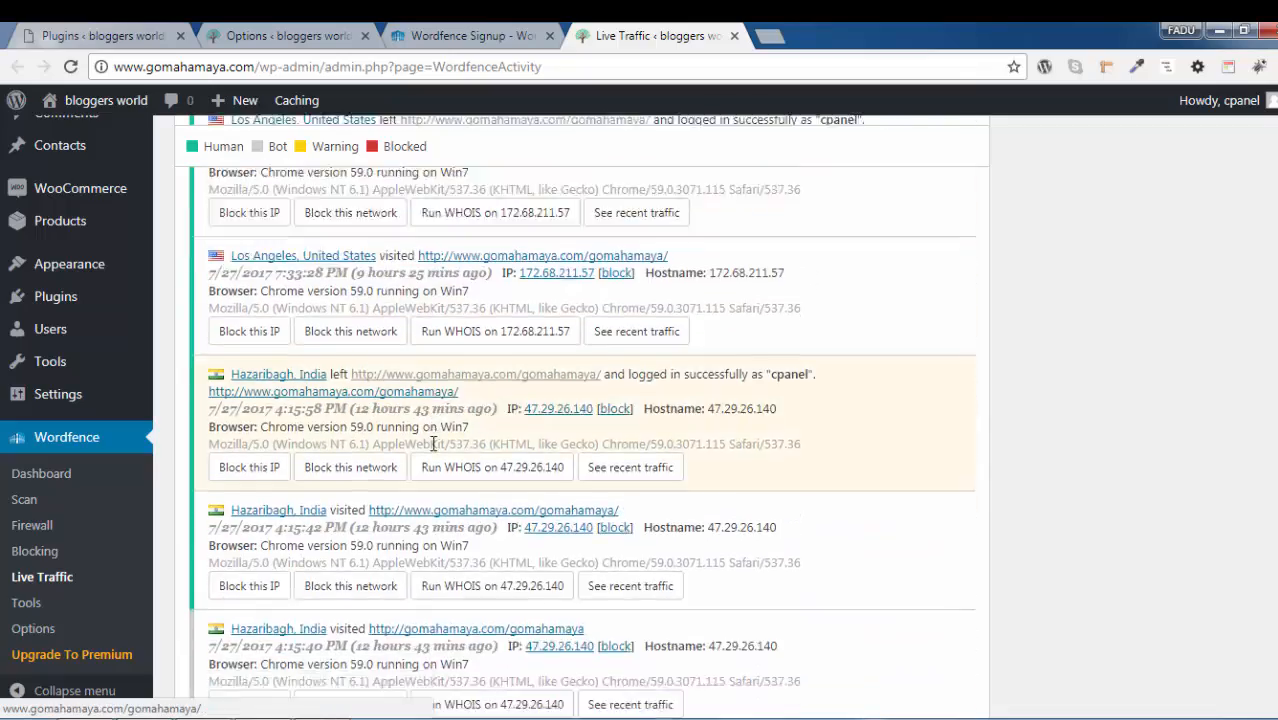
{"action": "scroll", "coordinate": [435, 452], "scroll_direction": "up", "scroll_amount": 2}
{"action": "scroll", "coordinate": [260, 410], "scroll_direction": "up", "scroll_amount": 1}
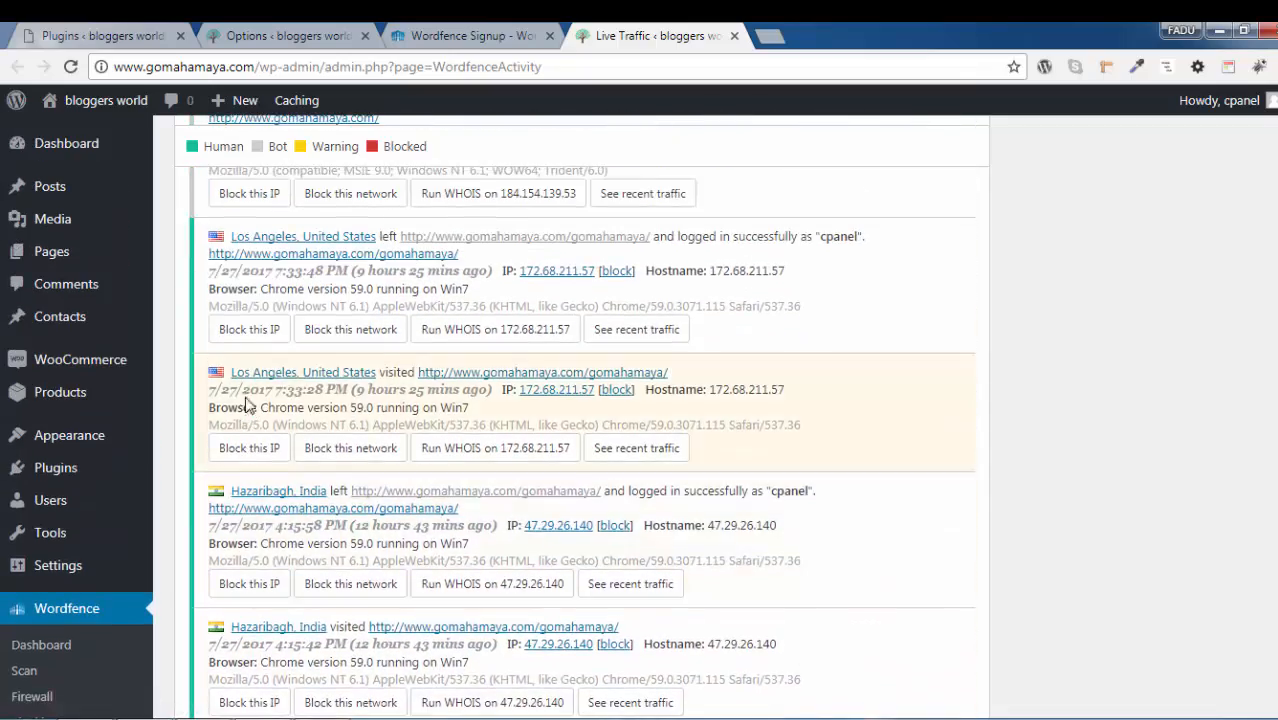
{"action": "scroll", "coordinate": [310, 415], "scroll_direction": "down", "scroll_amount": 4}
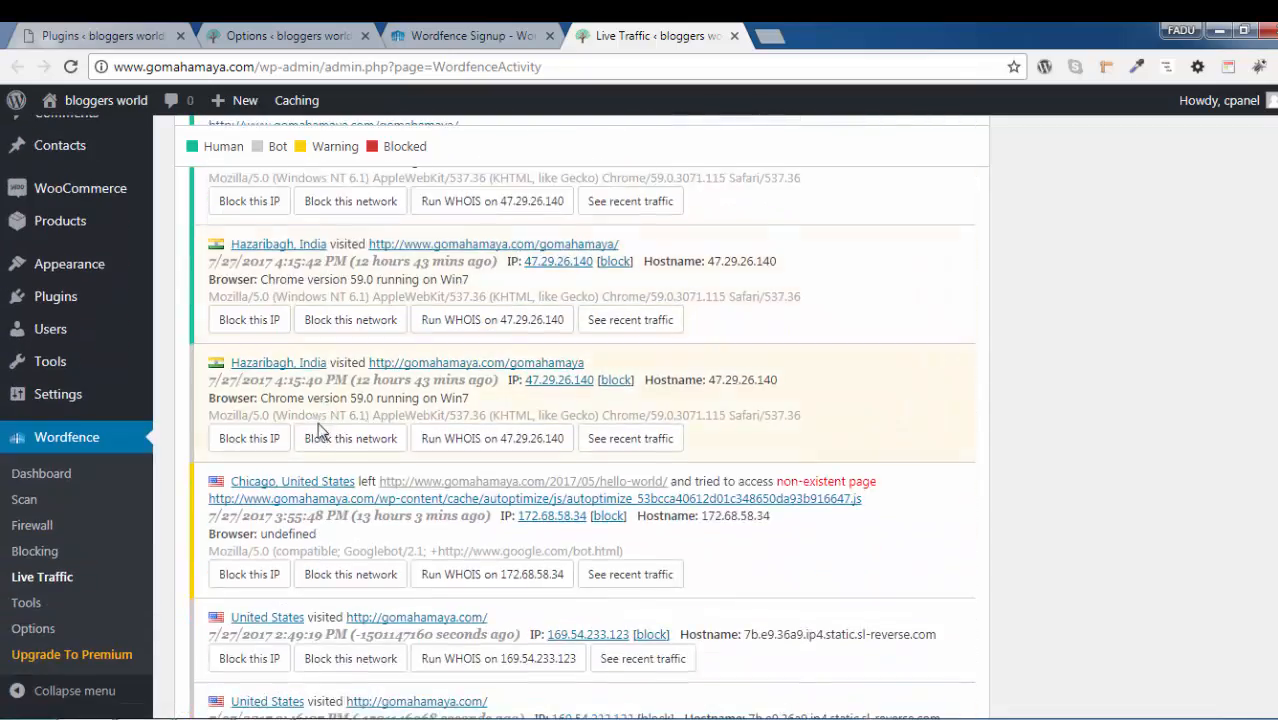
{"action": "scroll", "coordinate": [357, 448], "scroll_direction": "down", "scroll_amount": 10}
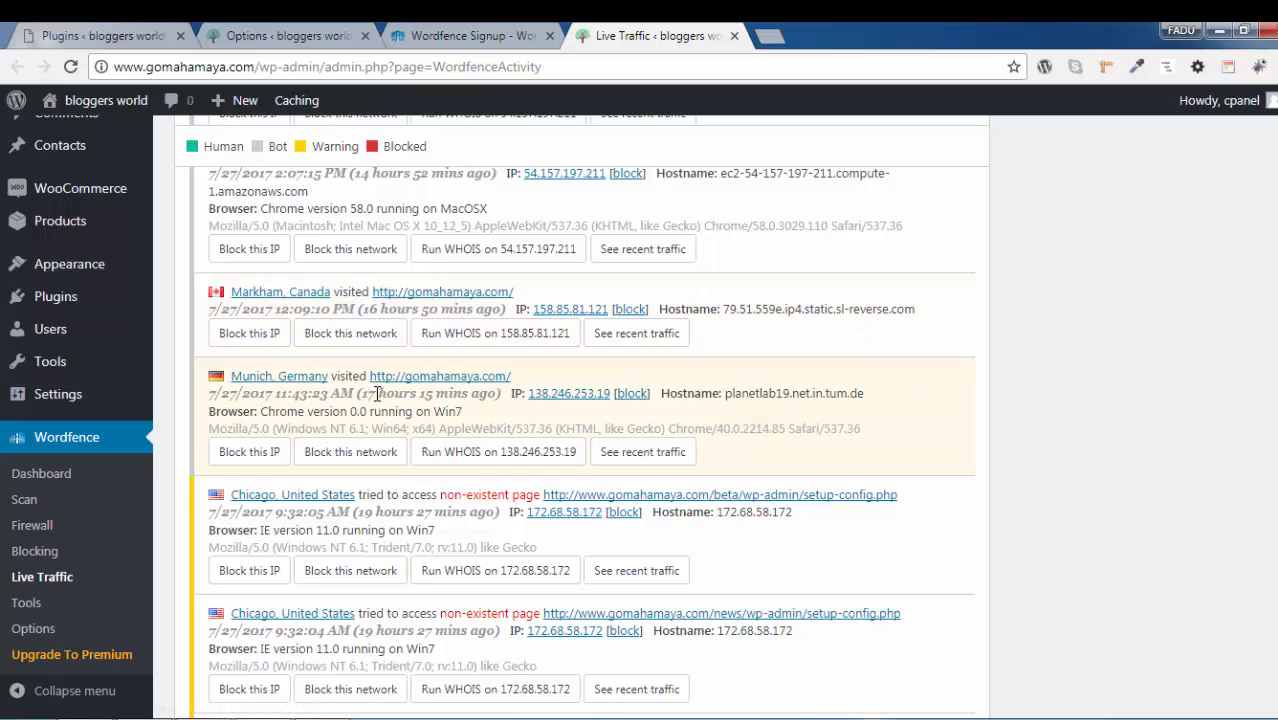
Review the premium blacklist and spam checks in the Wordfence options, then examine the Blacklist Check and other IP tools on ipvoid.com
{"action": "left_click", "coordinate": [282, 35]}
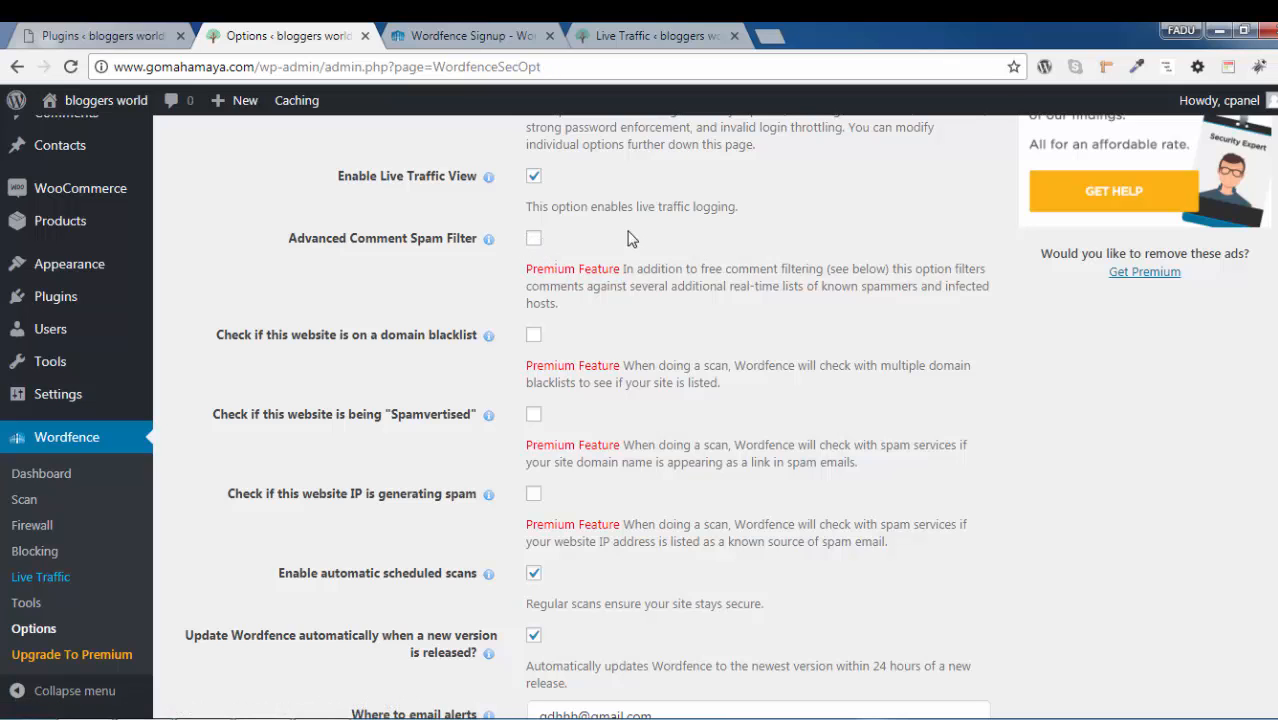
{"action": "scroll", "coordinate": [900, 290], "scroll_direction": "down", "scroll_amount": 1}
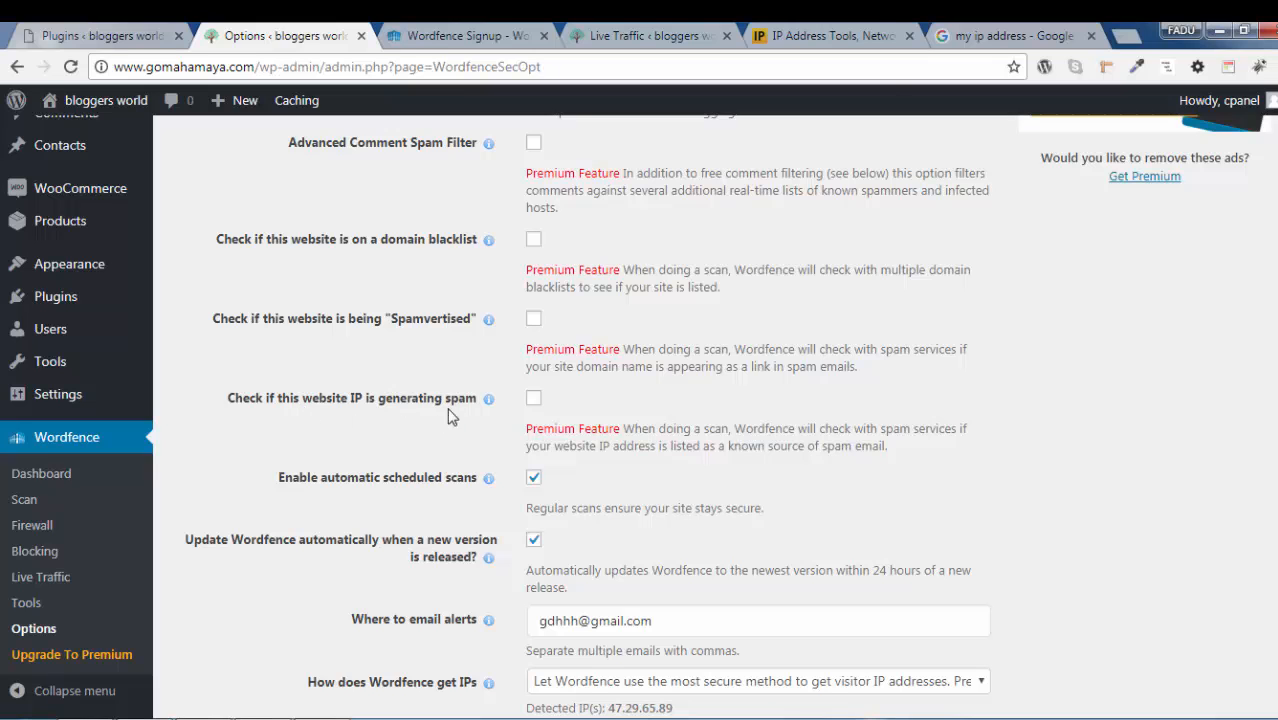
{"action": "left_click", "coordinate": [830, 35]}
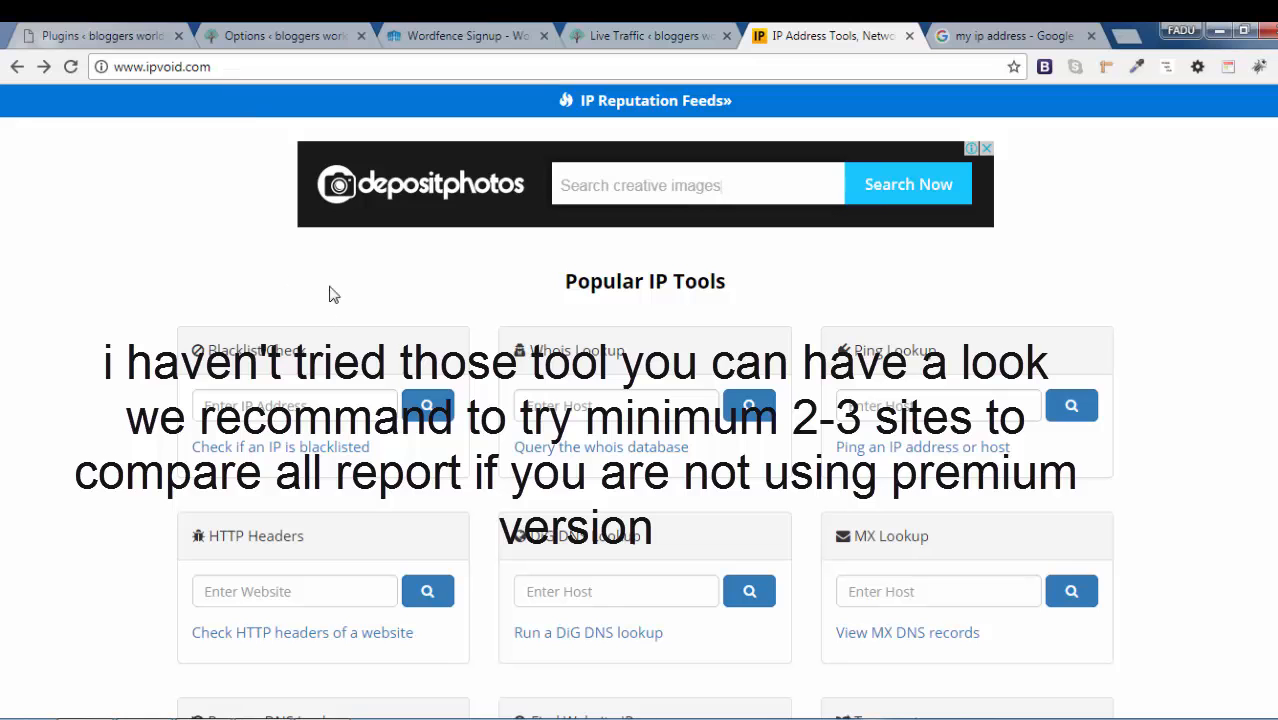
{"action": "scroll", "coordinate": [539, 484], "scroll_direction": "down", "scroll_amount": 1}
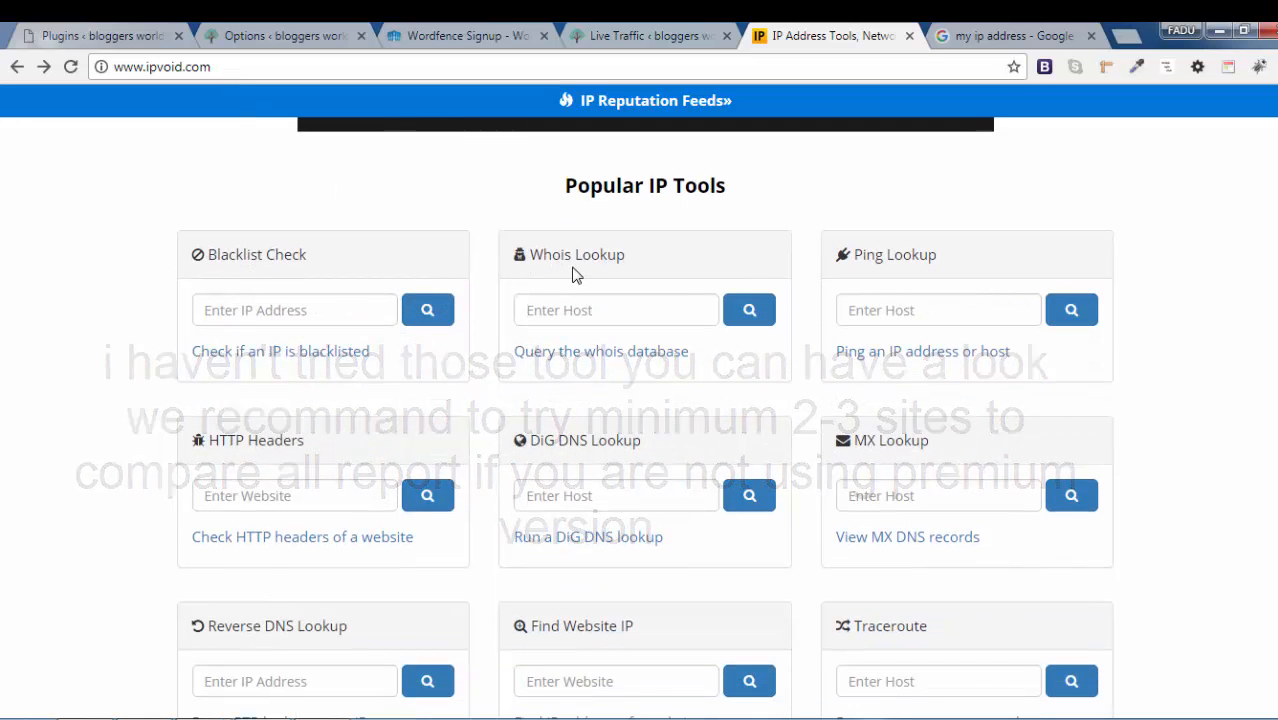
{"action": "scroll", "coordinate": [575, 280], "scroll_direction": "down", "scroll_amount": 1}
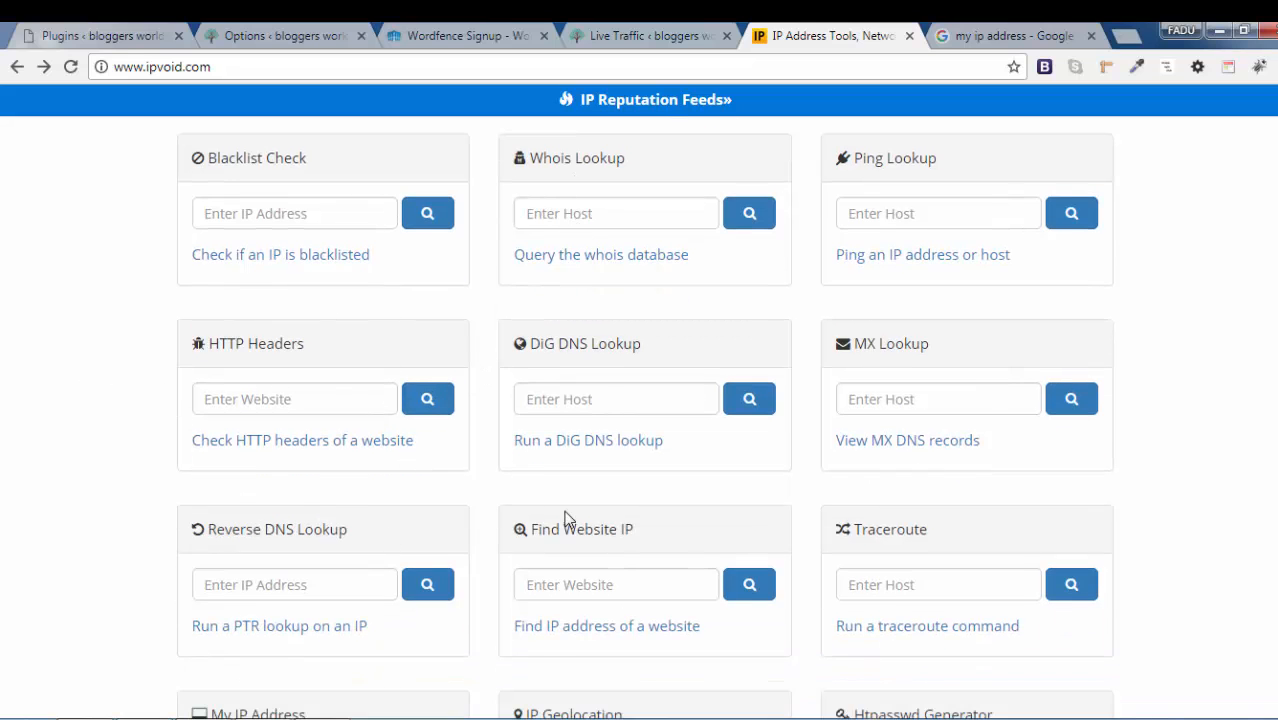
{"action": "scroll", "coordinate": [385, 451], "scroll_direction": "up", "scroll_amount": 1}
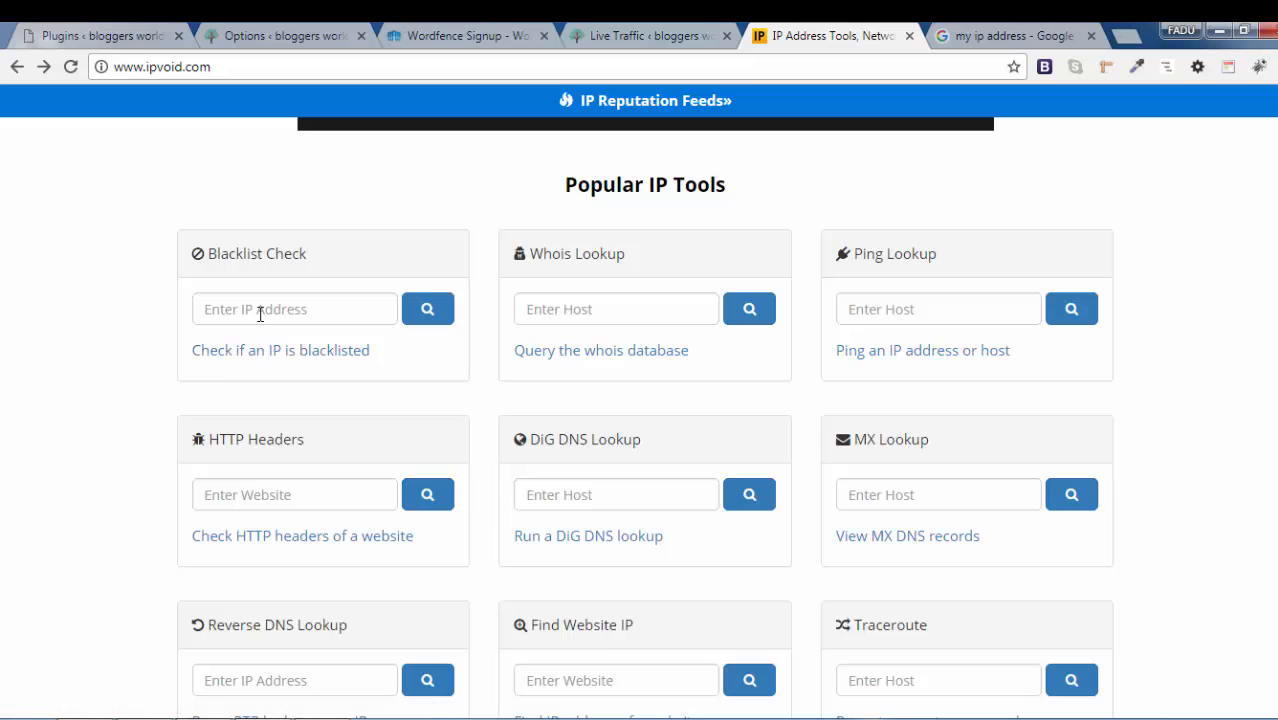
{"action": "left_click", "coordinate": [254, 309]}
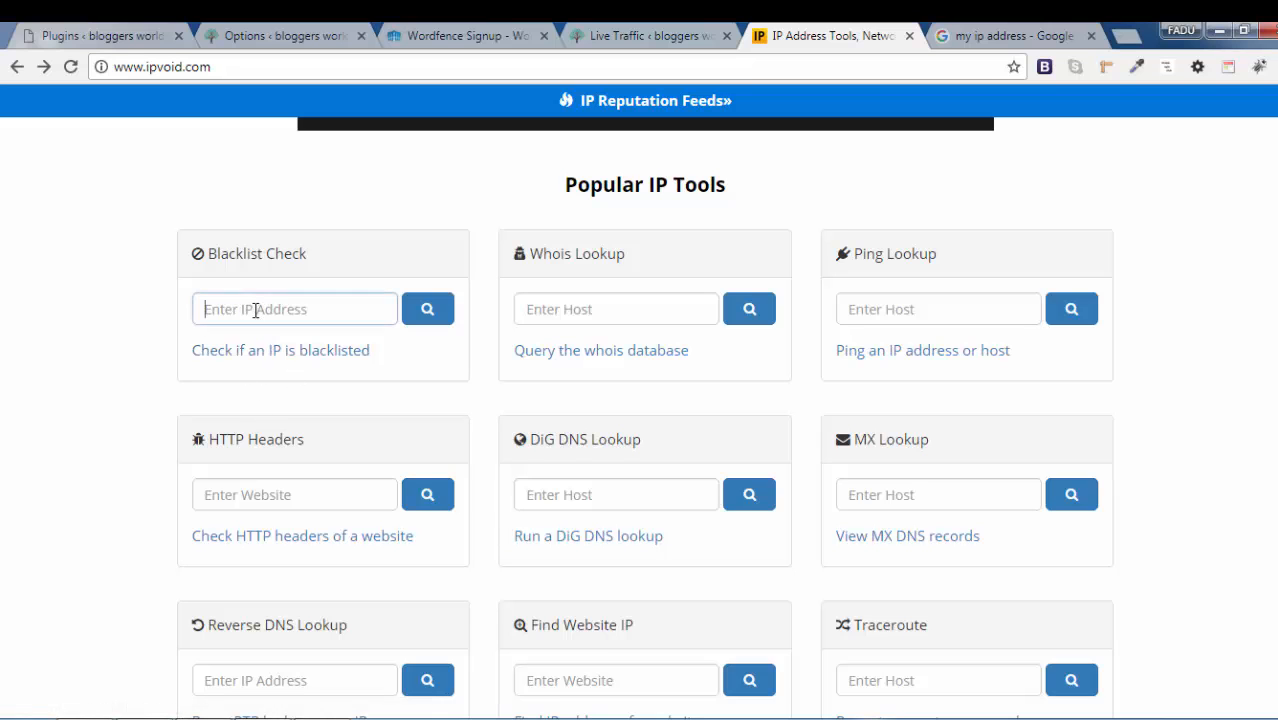
Select the public IP address in the "my ip address" Google results, revisit ipvoid.com's Blacklist Check and return to the Wordfence options
{"action": "left_click", "coordinate": [1010, 35]}
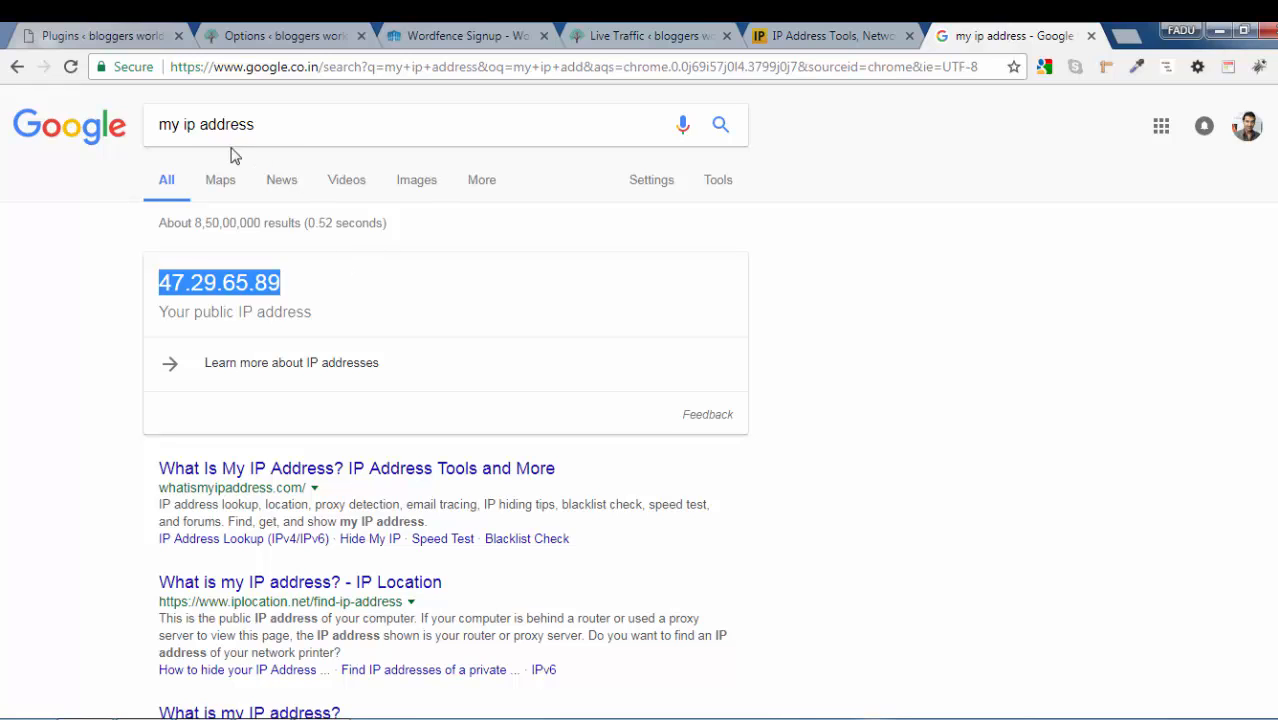
{"action": "left_click_drag", "start_coordinate": [160, 130], "coordinate": [286, 124]}
{"action": "left_click", "coordinate": [286, 124]}
{"action": "left_click", "coordinate": [98, 301]}
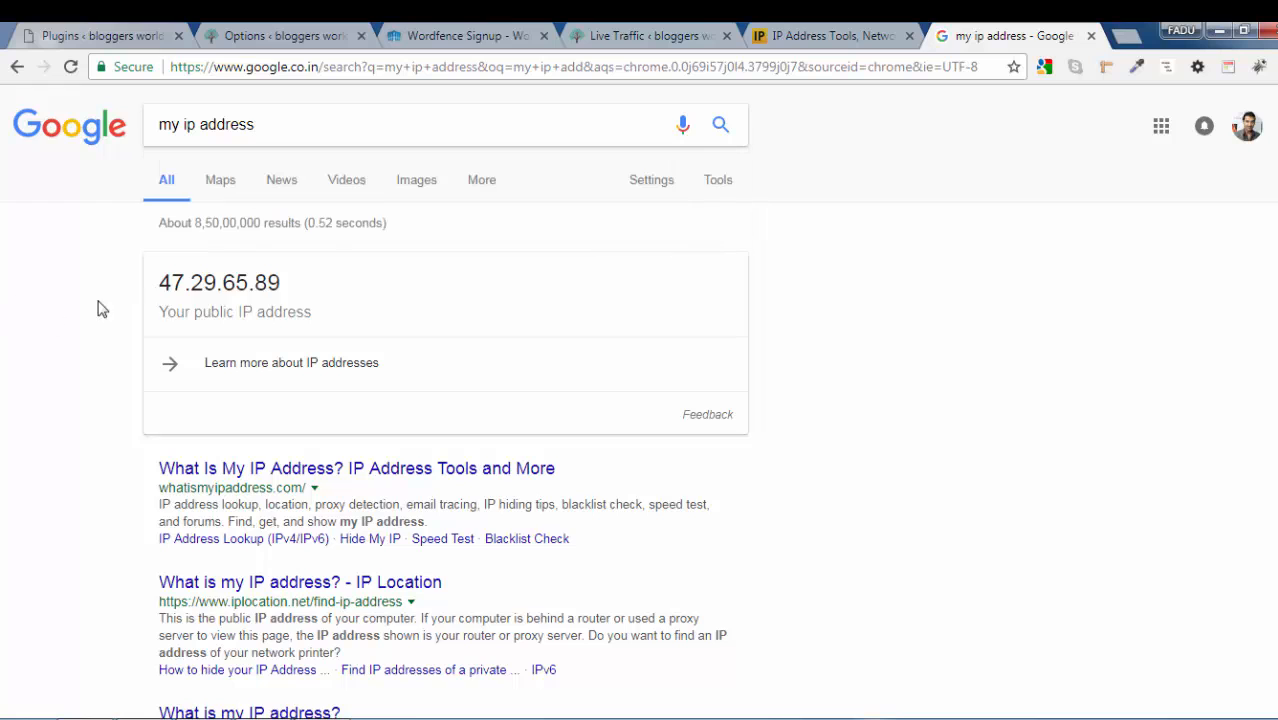
{"action": "left_click_drag", "start_coordinate": [163, 280], "coordinate": [288, 284]}
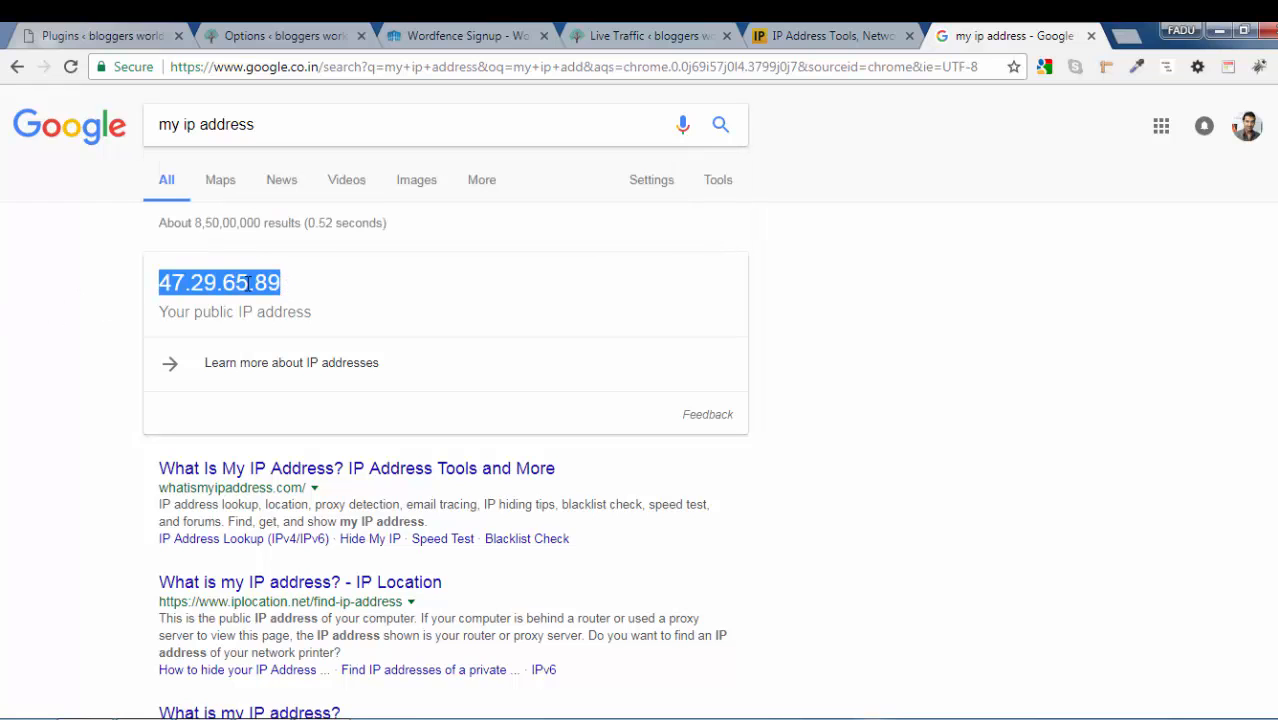
{"action": "left_click", "coordinate": [868, 33]}
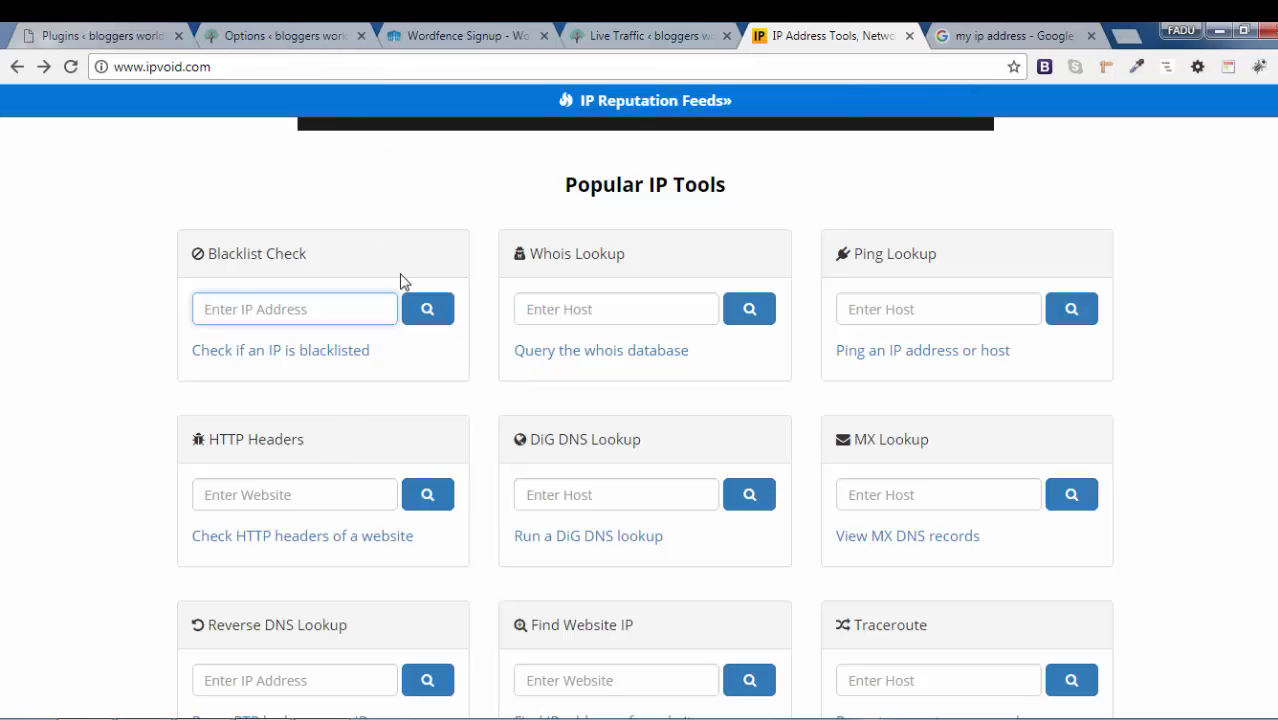
{"action": "left_click", "coordinate": [207, 36]}
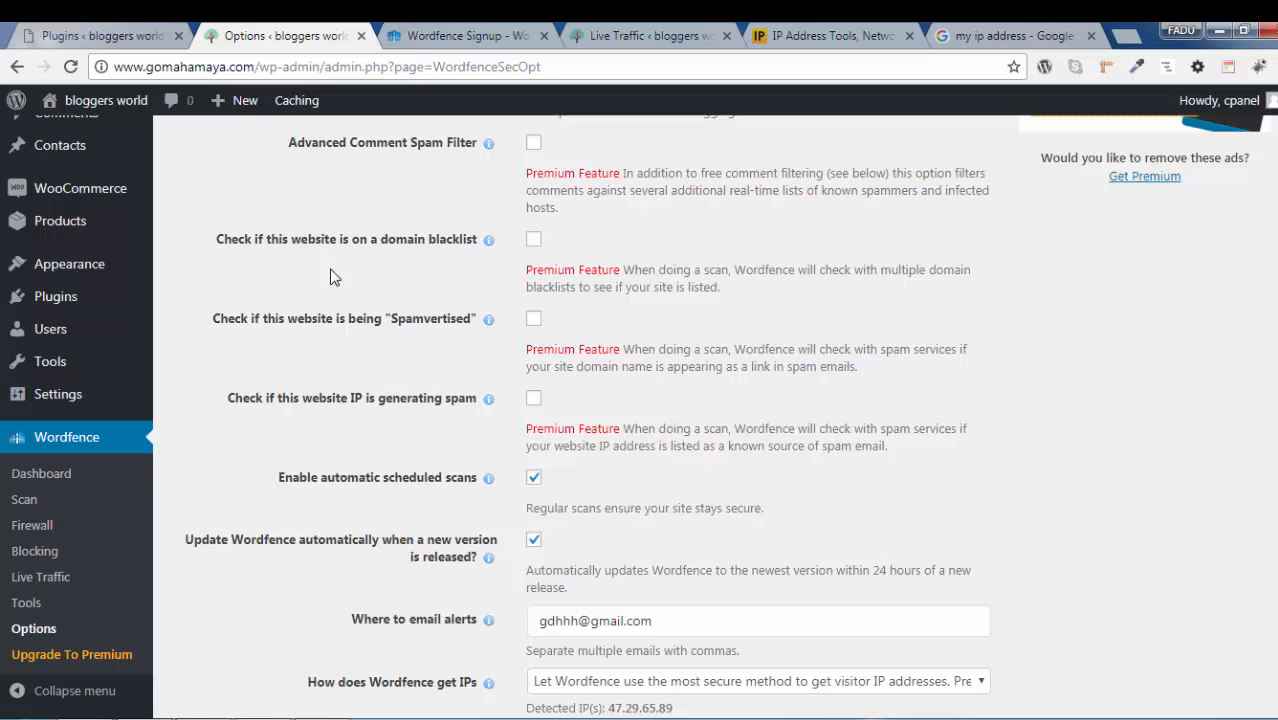
Review the premium blacklist and spam checks, scheduled scans, automatic updates and alert email setting in the Wordfence basic options
{"action": "scroll", "coordinate": [271, 346], "scroll_direction": "down", "scroll_amount": 2}
{"action": "scroll", "coordinate": [420, 364], "scroll_direction": "up", "scroll_amount": 2}
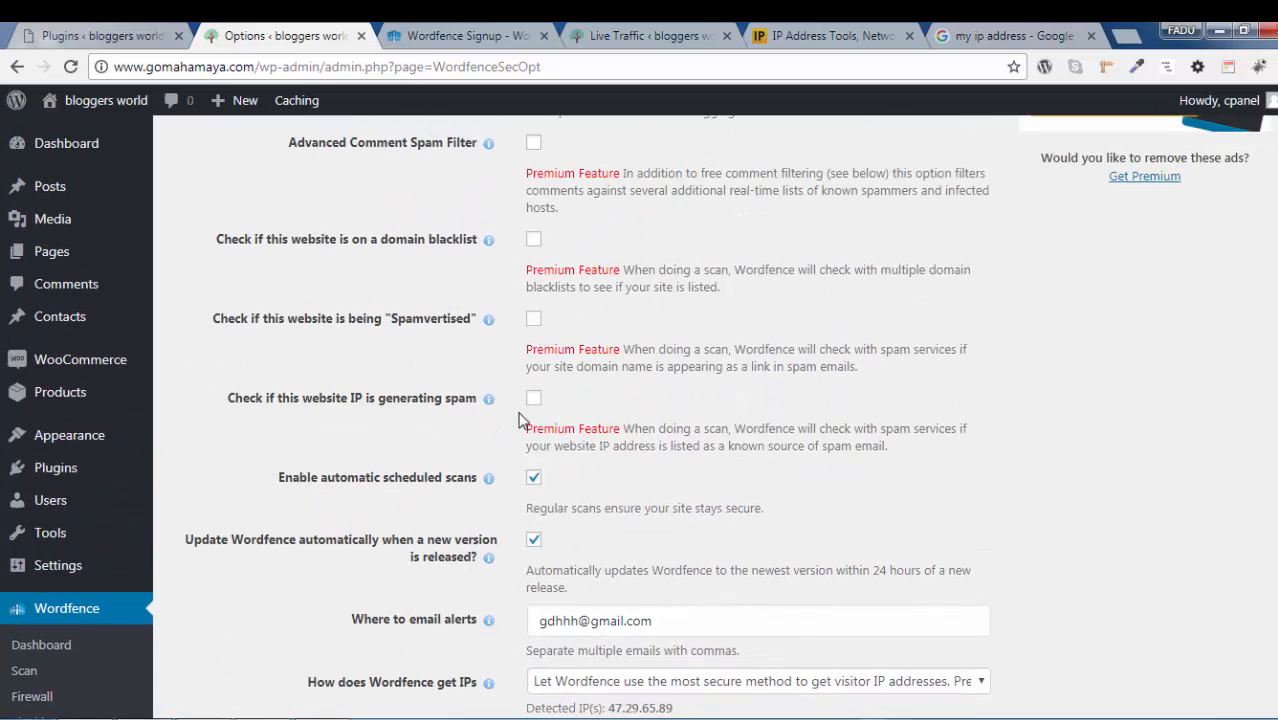
{"action": "scroll", "coordinate": [545, 436], "scroll_direction": "down", "scroll_amount": 2}
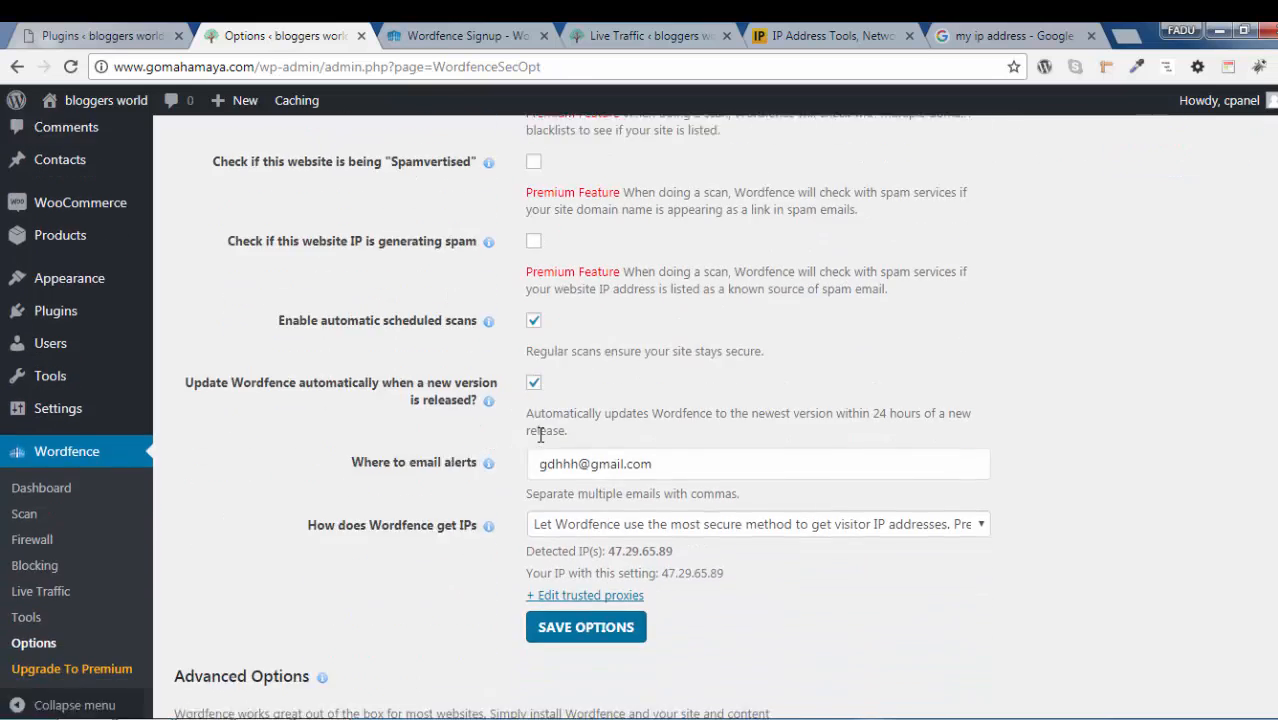
{"action": "scroll", "coordinate": [540, 435], "scroll_direction": "up", "scroll_amount": 2}
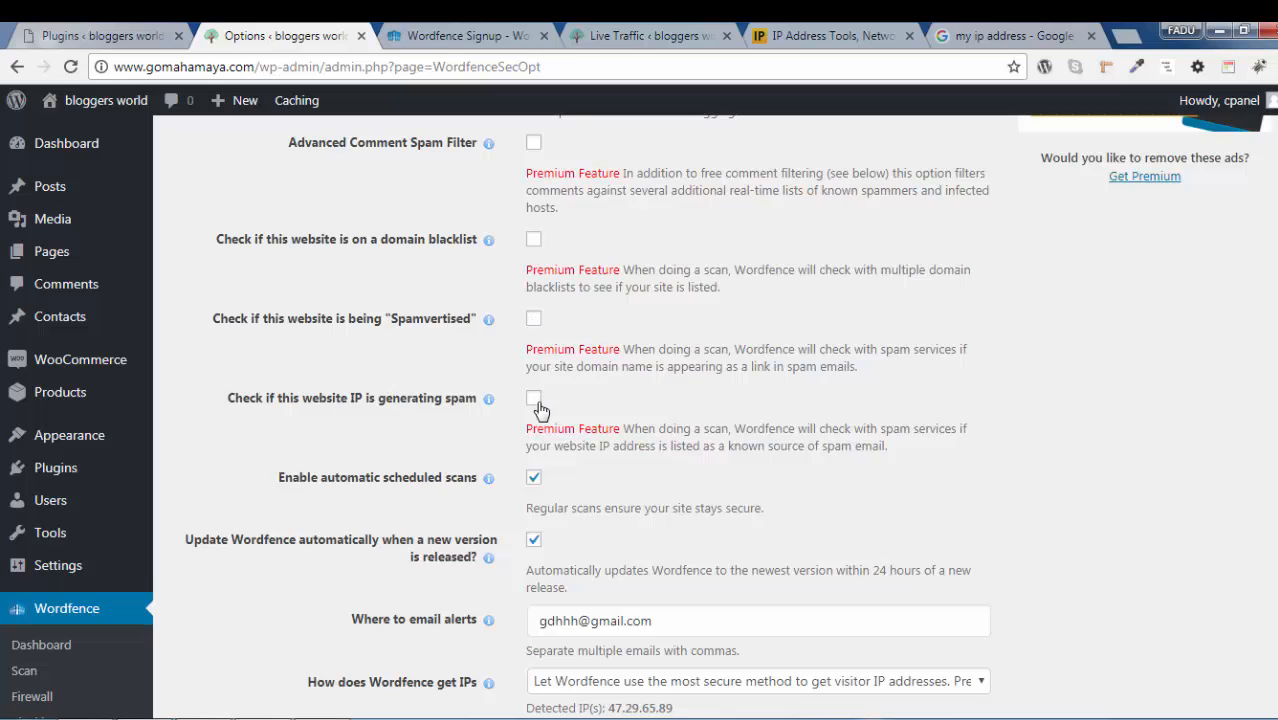
{"action": "scroll", "coordinate": [688, 410], "scroll_direction": "down", "scroll_amount": 3}
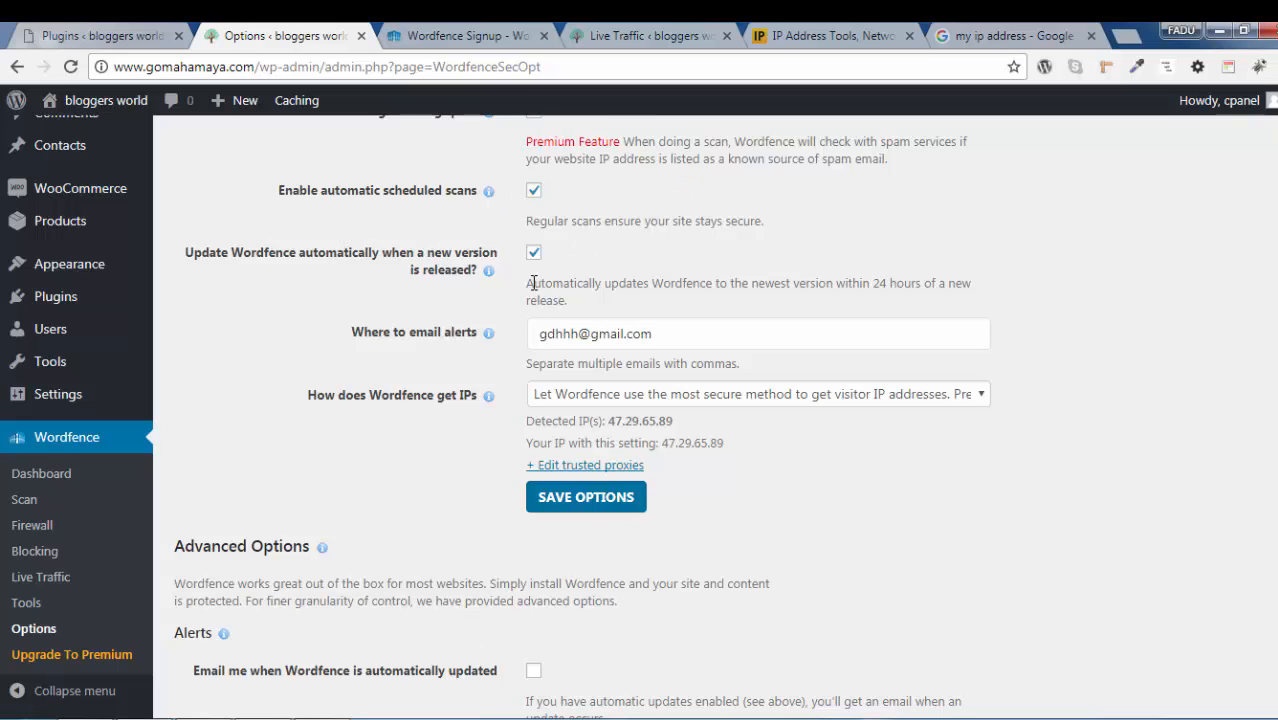
{"action": "scroll", "coordinate": [533, 283], "scroll_direction": "down", "scroll_amount": 1}
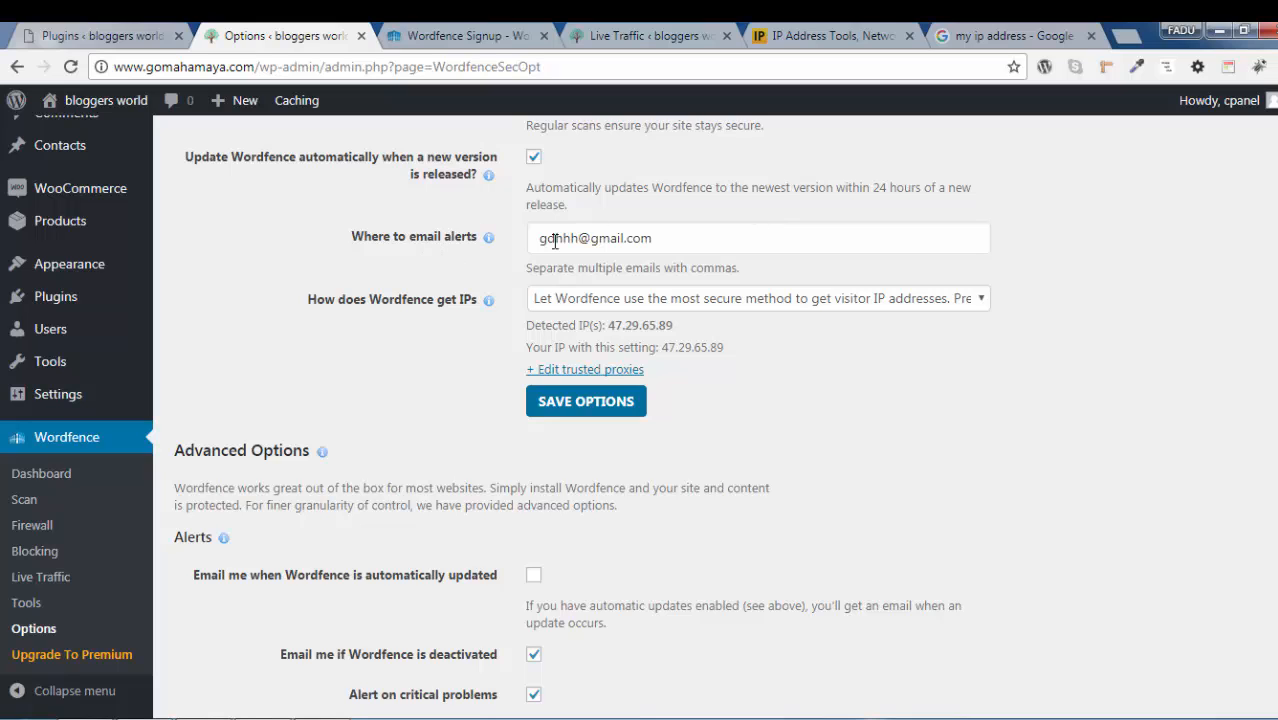
{"action": "left_click_drag", "start_coordinate": [701, 235], "coordinate": [504, 241]}
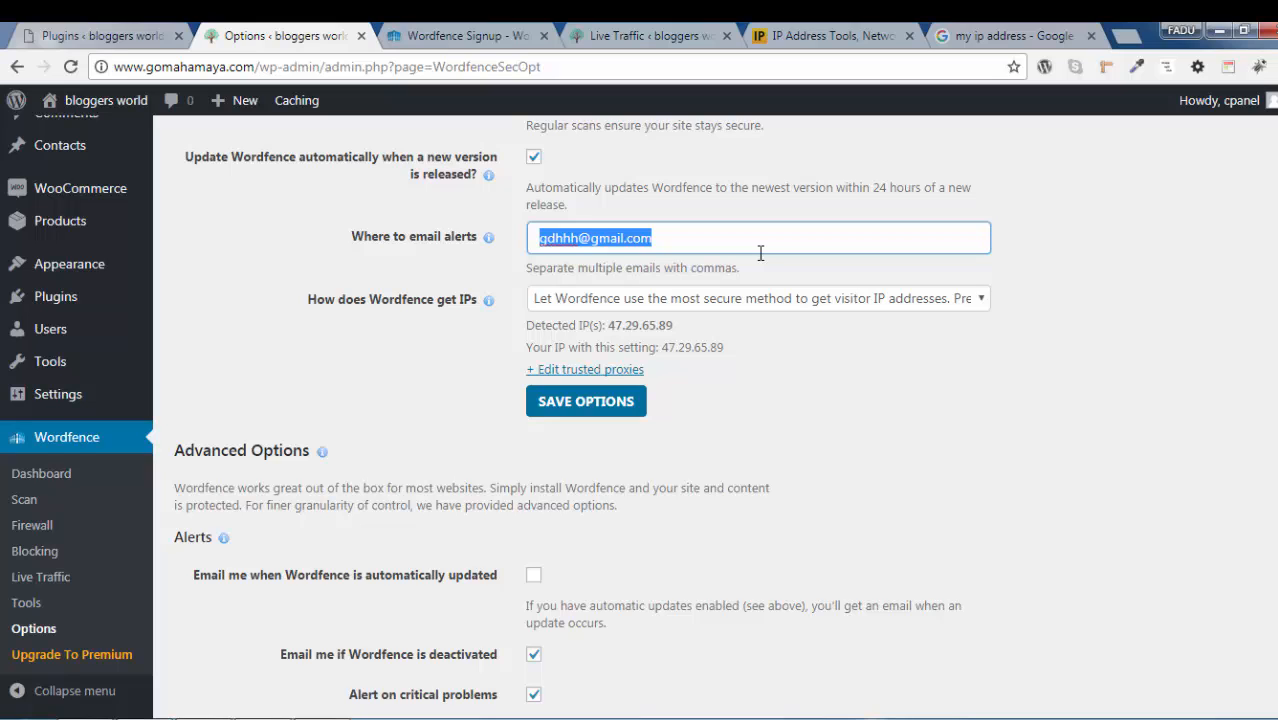
{"action": "left_click", "coordinate": [668, 237]}
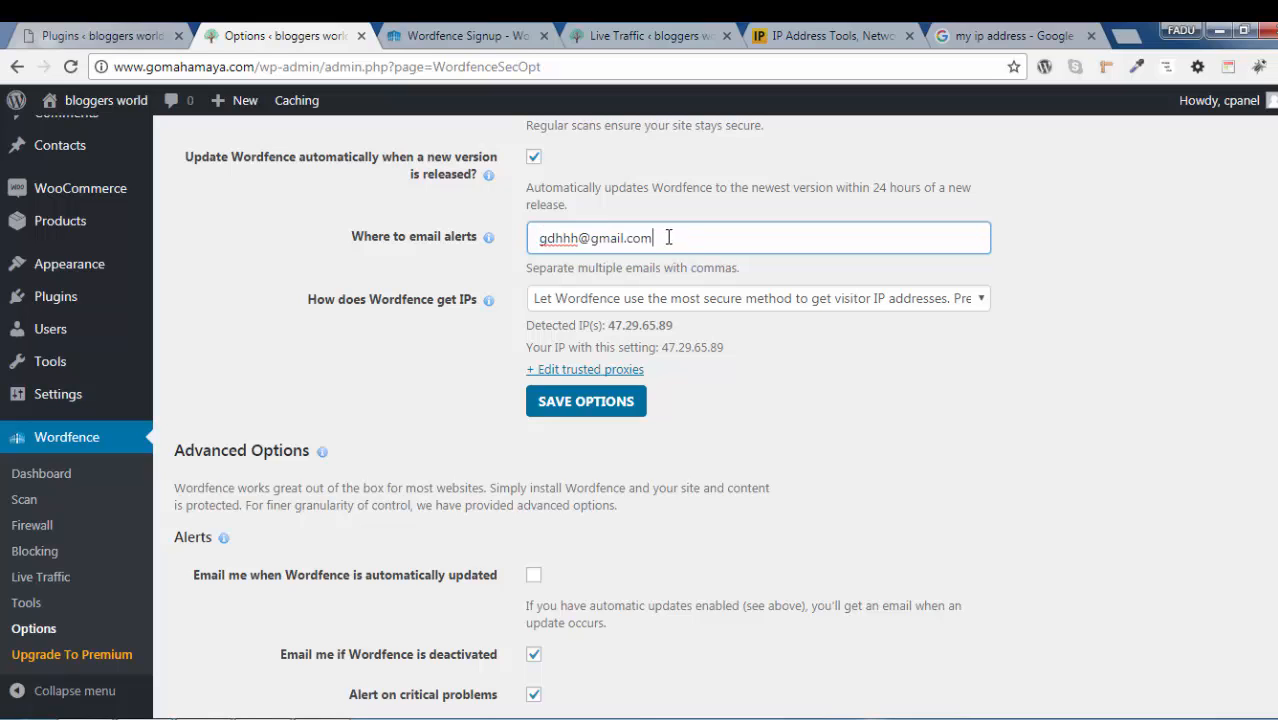
{"action": "key", "text": "ctrl+a"}
{"action": "left_click", "coordinate": [1147, 275]}
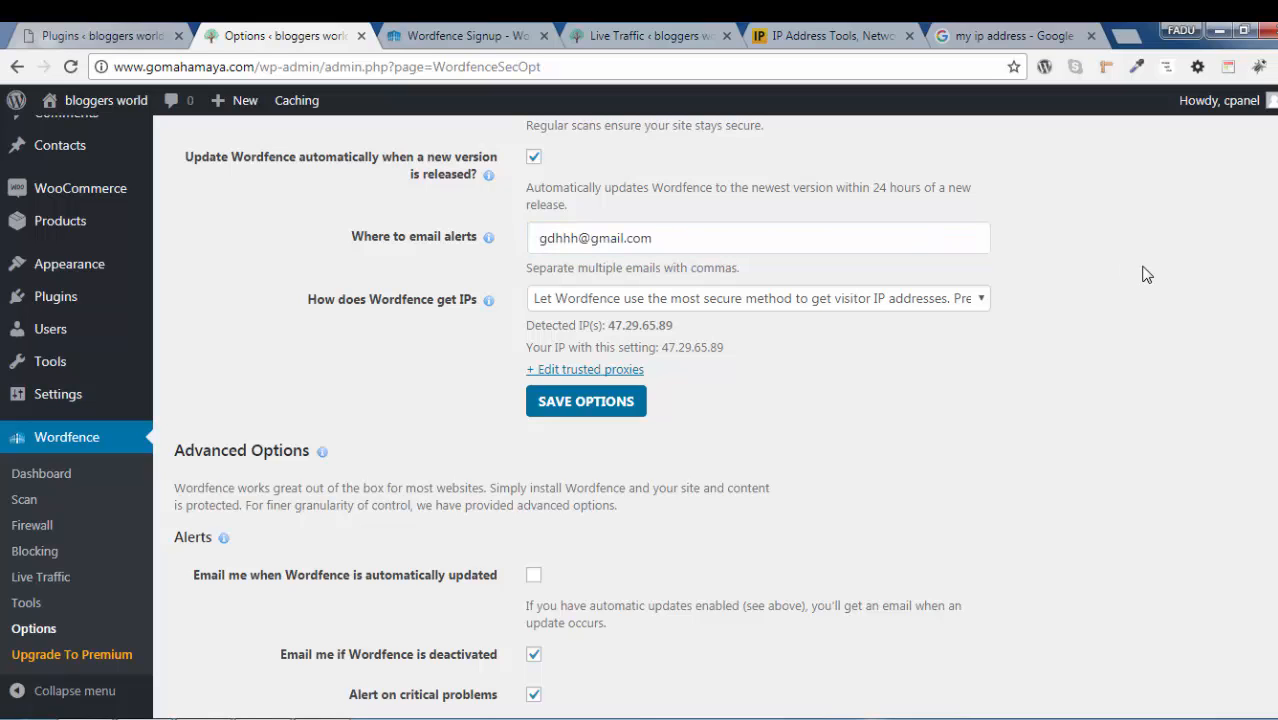
Choose to let Wordfence use the most secure method to get visitor IP addresses and save the options
{"action": "left_click", "coordinate": [674, 308]}
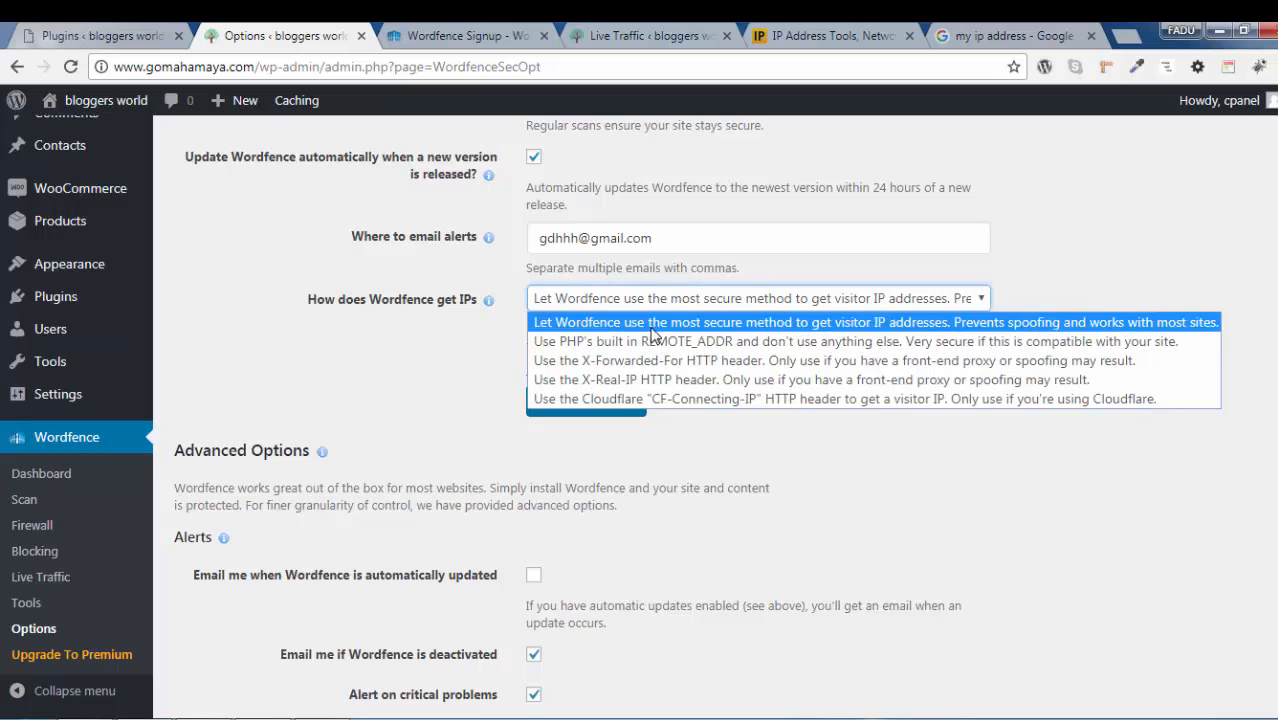
{"action": "left_click", "coordinate": [731, 323]}
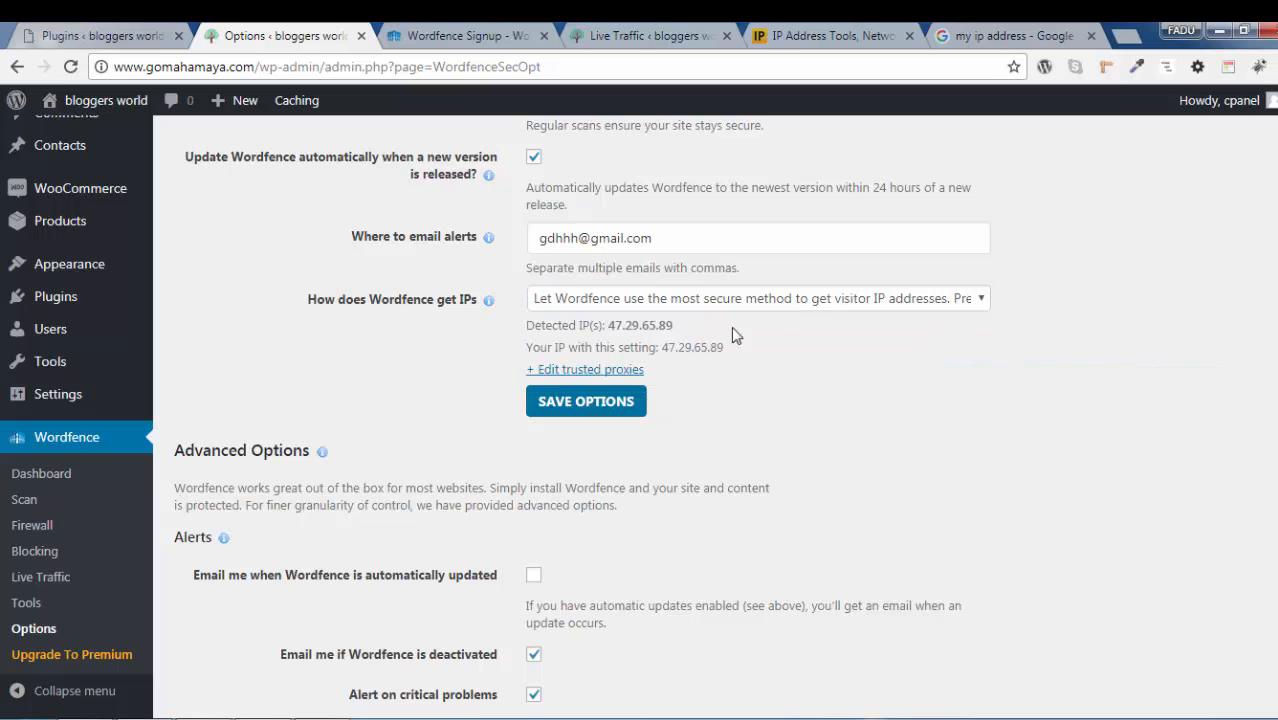
{"action": "left_click", "coordinate": [594, 418]}
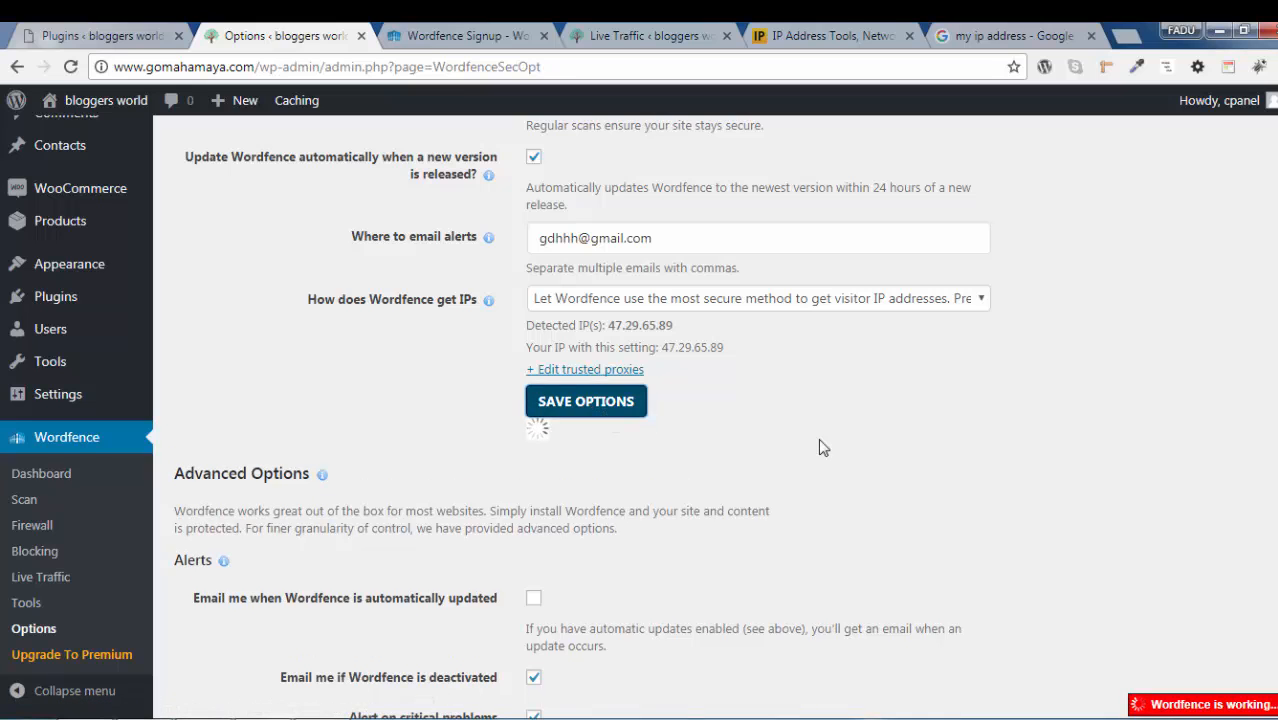
Turn off alerts for non-admin user sign-ins and turn on alerts for a large increase in attacks on the site
{"action": "scroll", "coordinate": [819, 448], "scroll_direction": "down", "scroll_amount": 3}
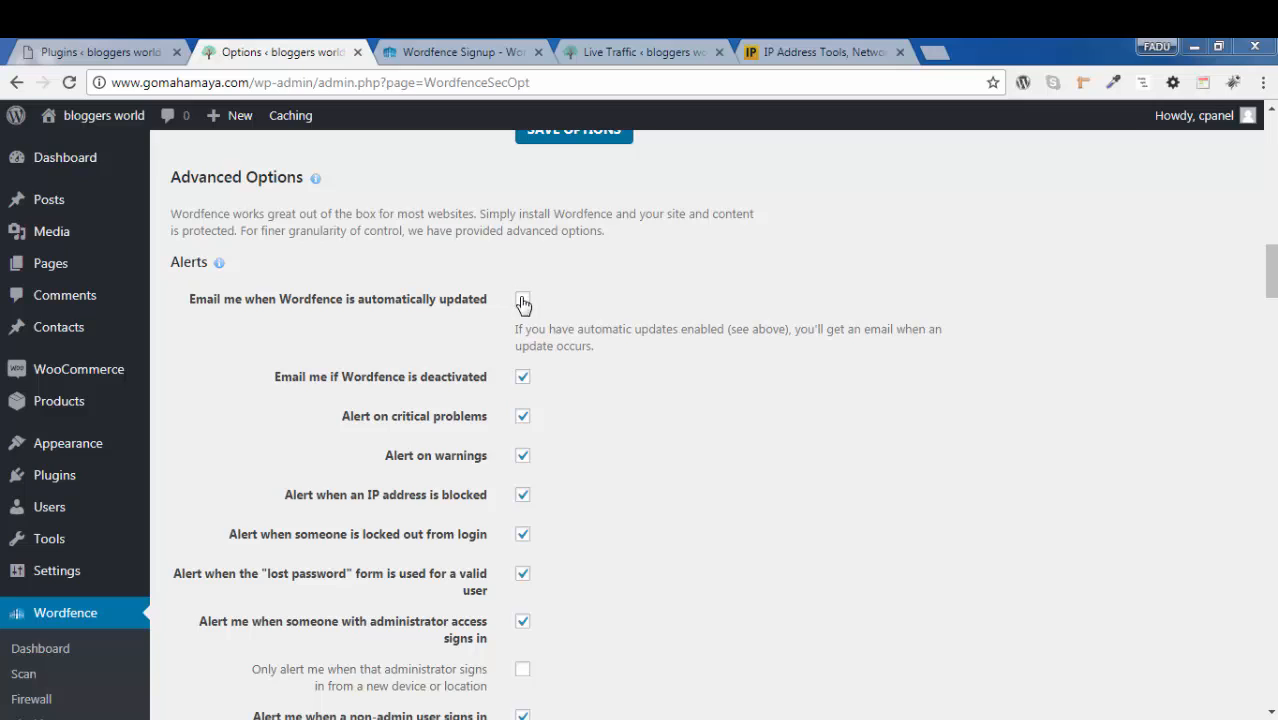
{"action": "scroll", "coordinate": [500, 415], "scroll_direction": "down", "scroll_amount": 3}
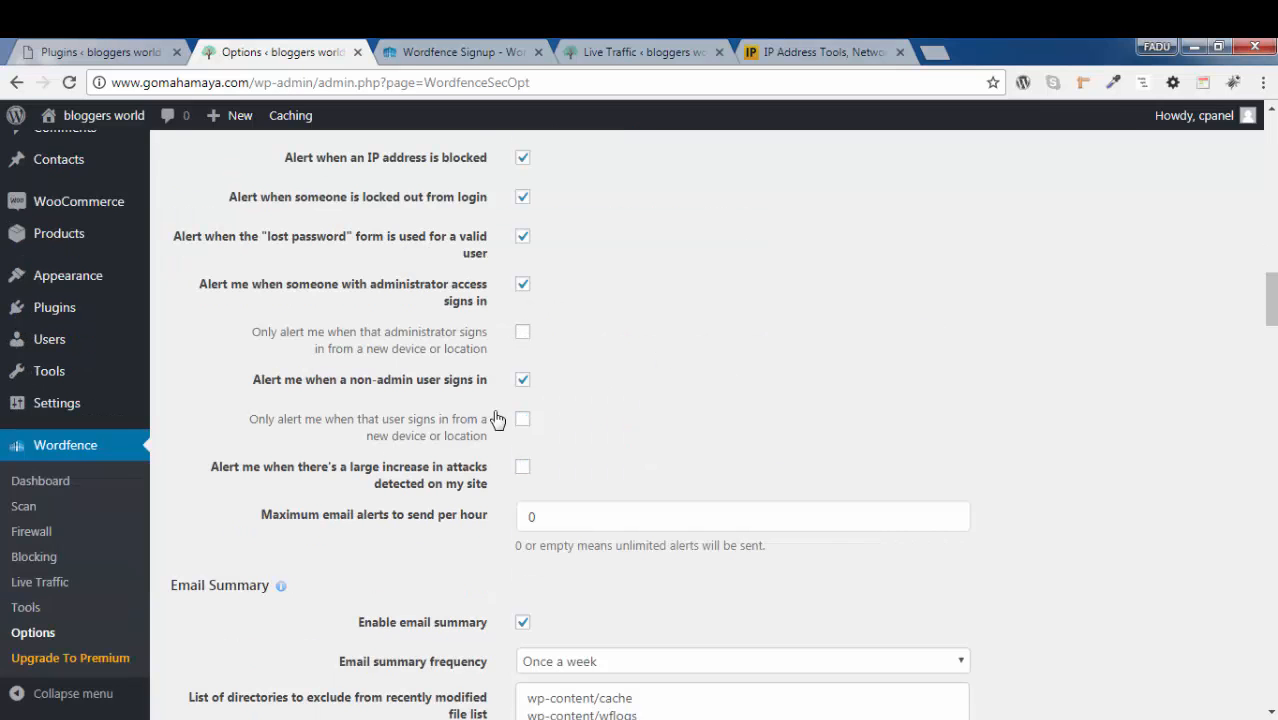
{"action": "left_click", "coordinate": [522, 380]}
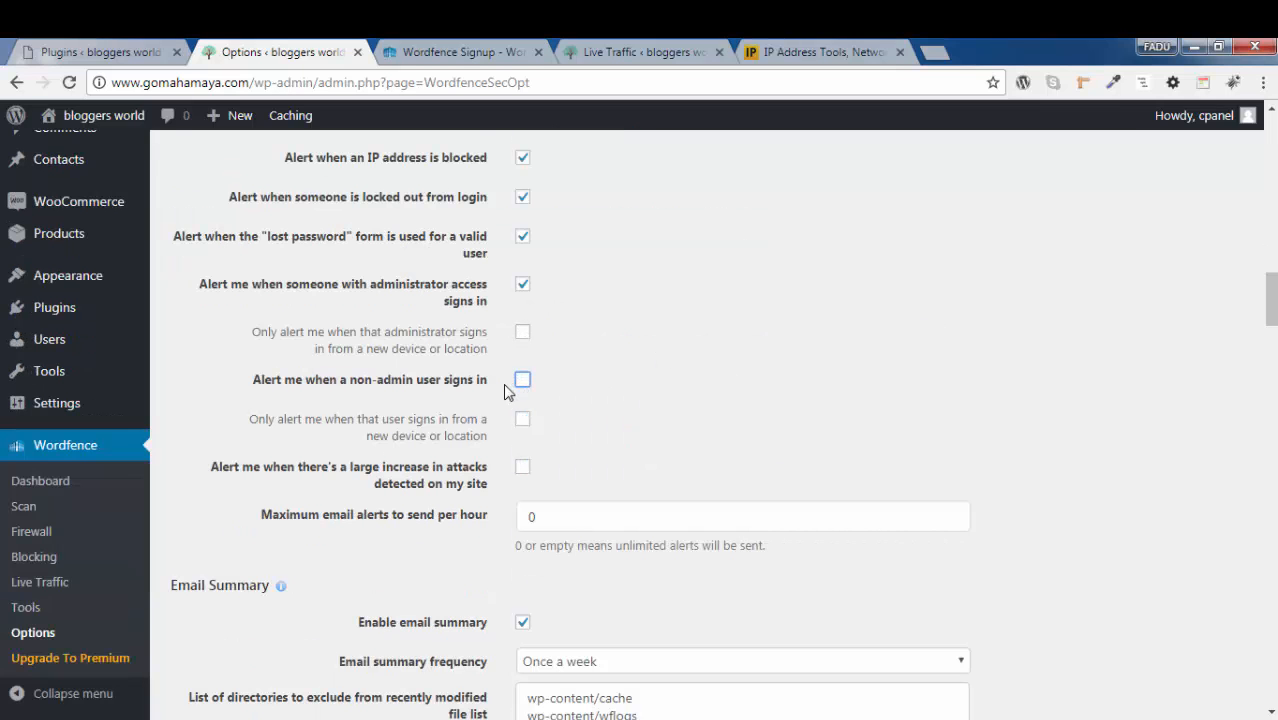
{"action": "left_click", "coordinate": [522, 467]}
{"action": "left_click", "coordinate": [565, 517]}
{"action": "left_click", "coordinate": [697, 404]}
Review the Alerts options covering deactivation, critical problems, blocked IPs, login lockouts, lost passwords and administrator sign-ins
{"action": "scroll", "coordinate": [738, 428], "scroll_direction": "up", "scroll_amount": 3}
{"action": "scroll", "coordinate": [613, 419], "scroll_direction": "down", "scroll_amount": 3}
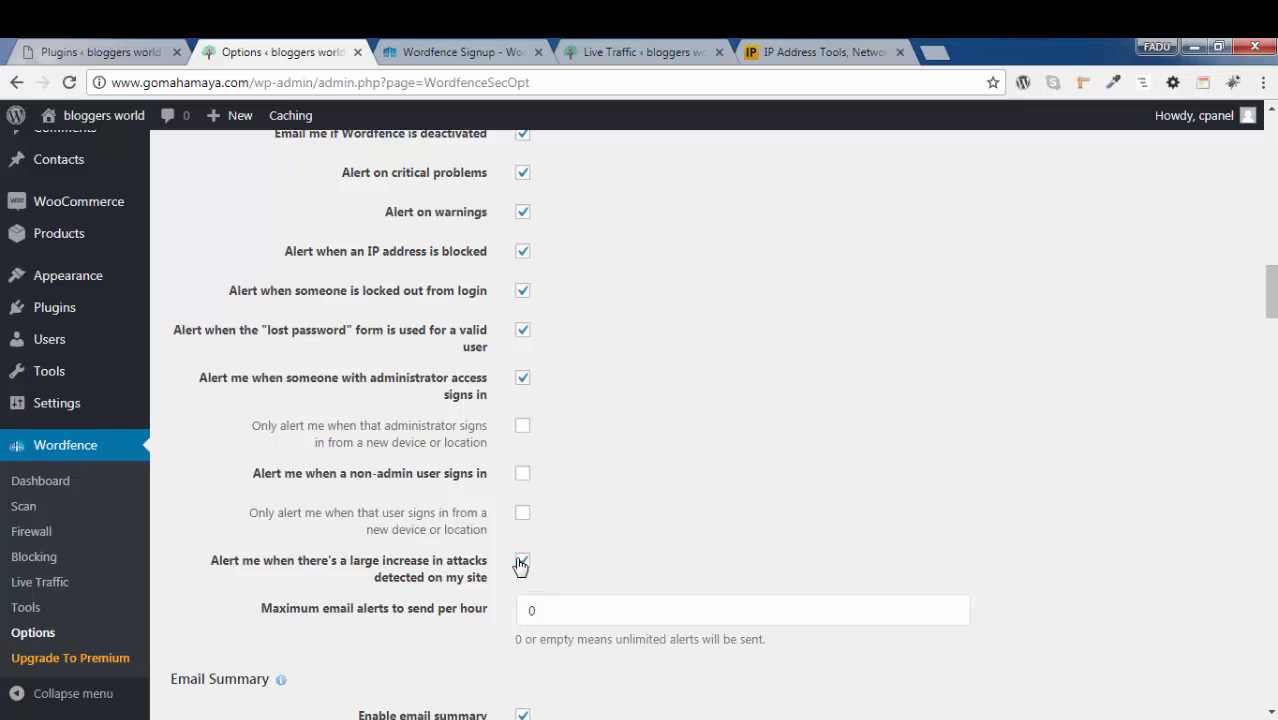
{"action": "scroll", "coordinate": [510, 540], "scroll_direction": "up", "scroll_amount": 2}
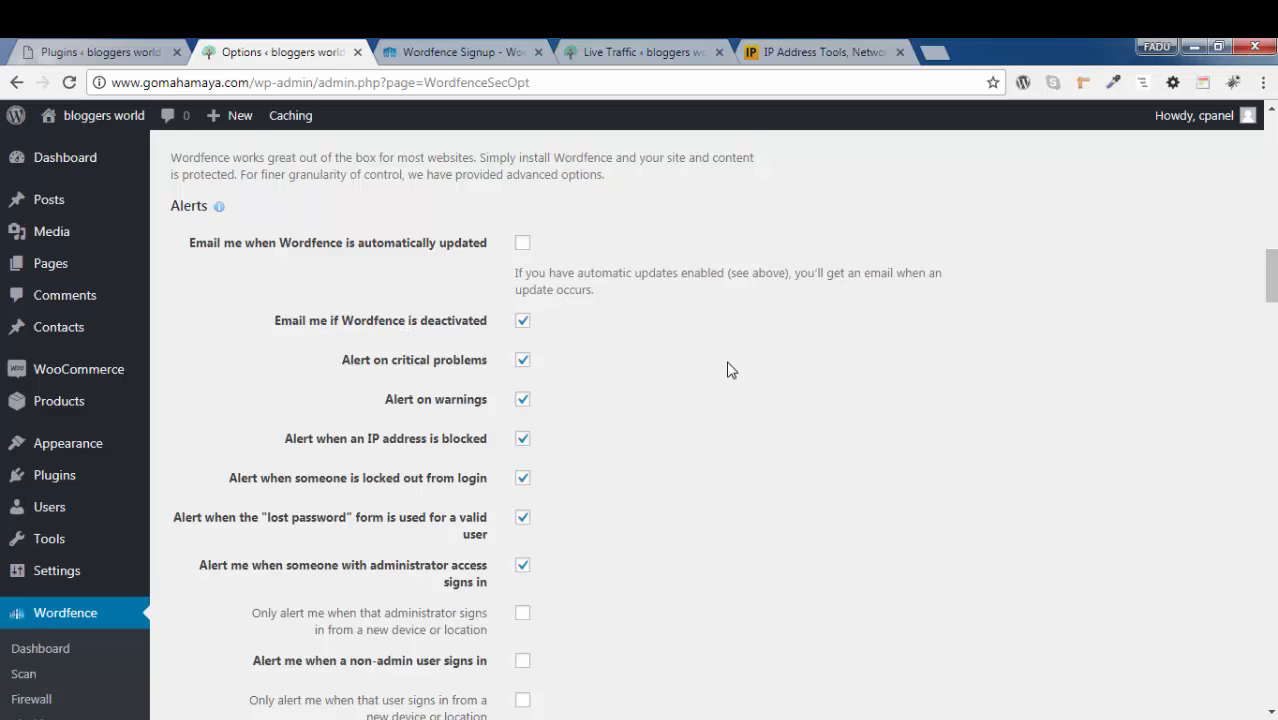
{"action": "scroll", "coordinate": [728, 370], "scroll_direction": "down", "scroll_amount": 1}
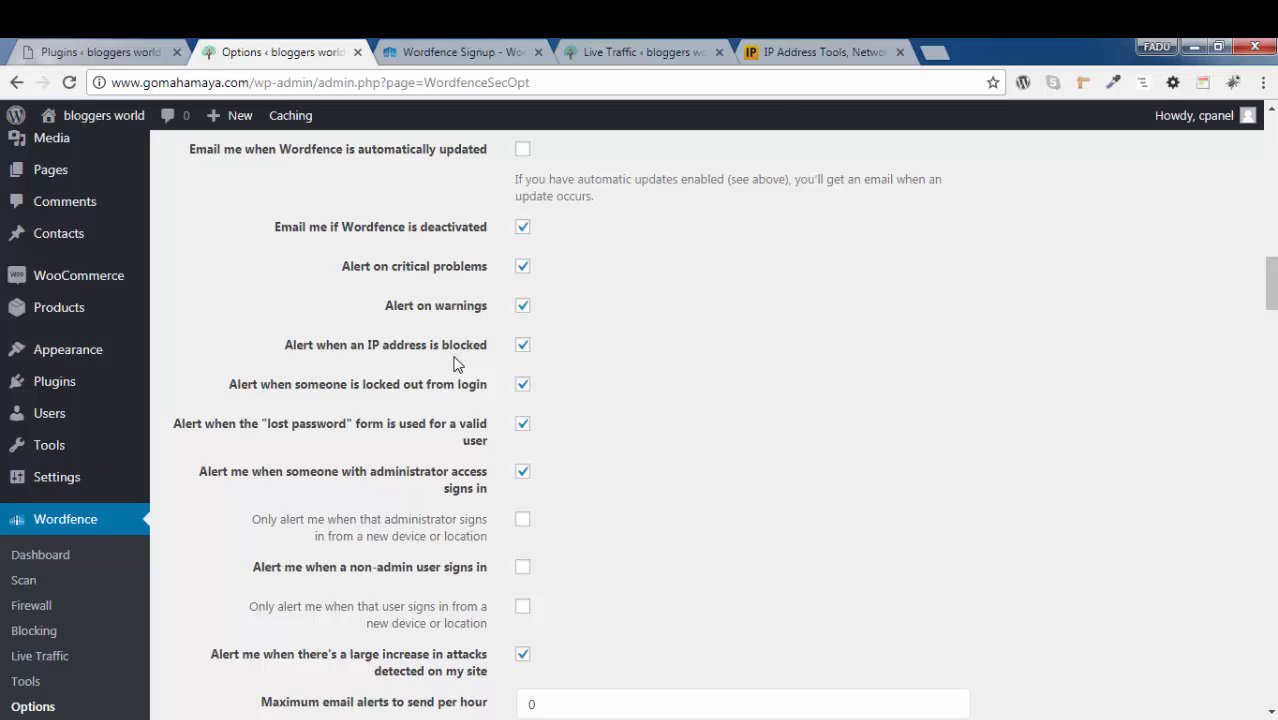
{"action": "scroll", "coordinate": [748, 410], "scroll_direction": "down", "scroll_amount": 1}
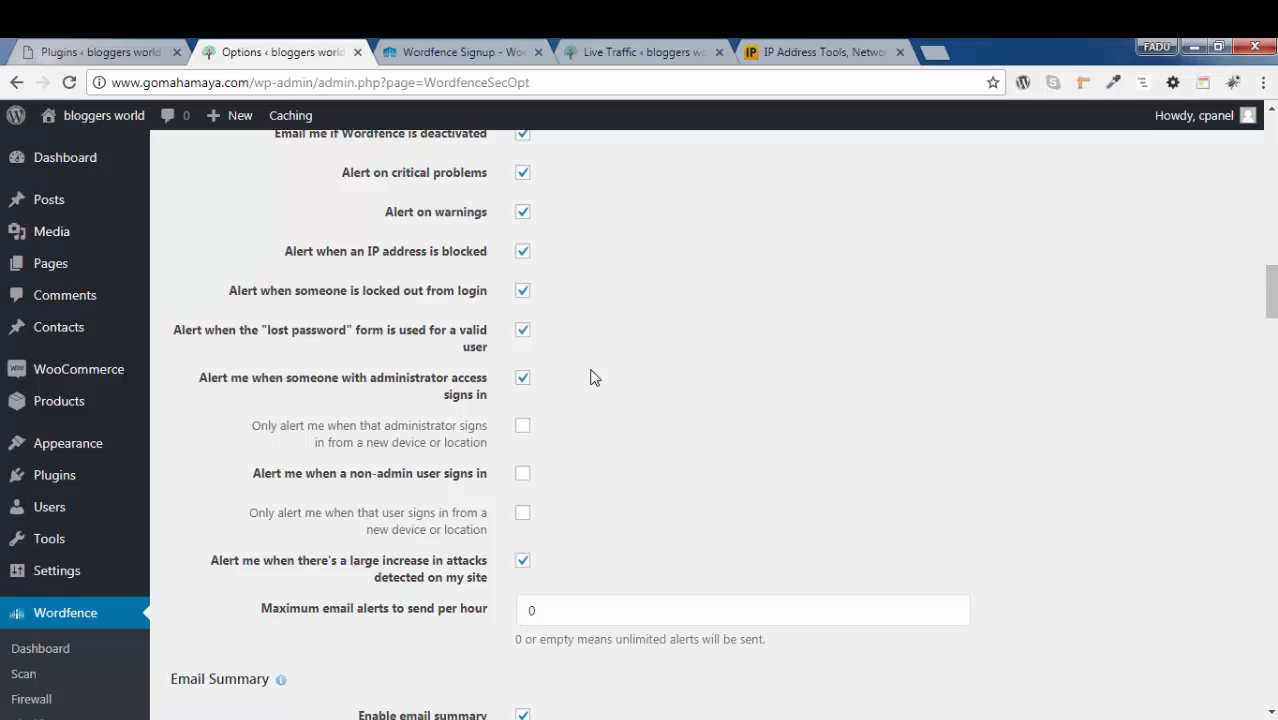
{"action": "scroll", "coordinate": [522, 380], "scroll_direction": "down", "scroll_amount": 1}
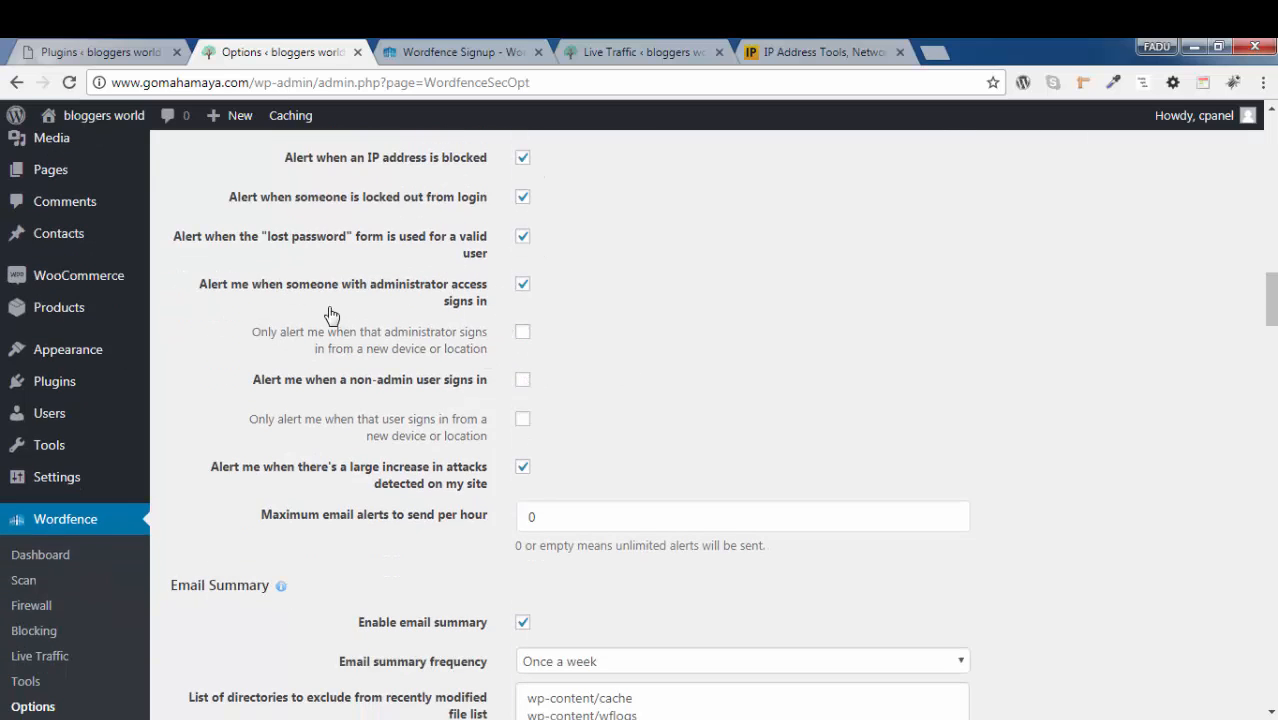
{"action": "scroll", "coordinate": [537, 360], "scroll_direction": "down", "scroll_amount": 1}
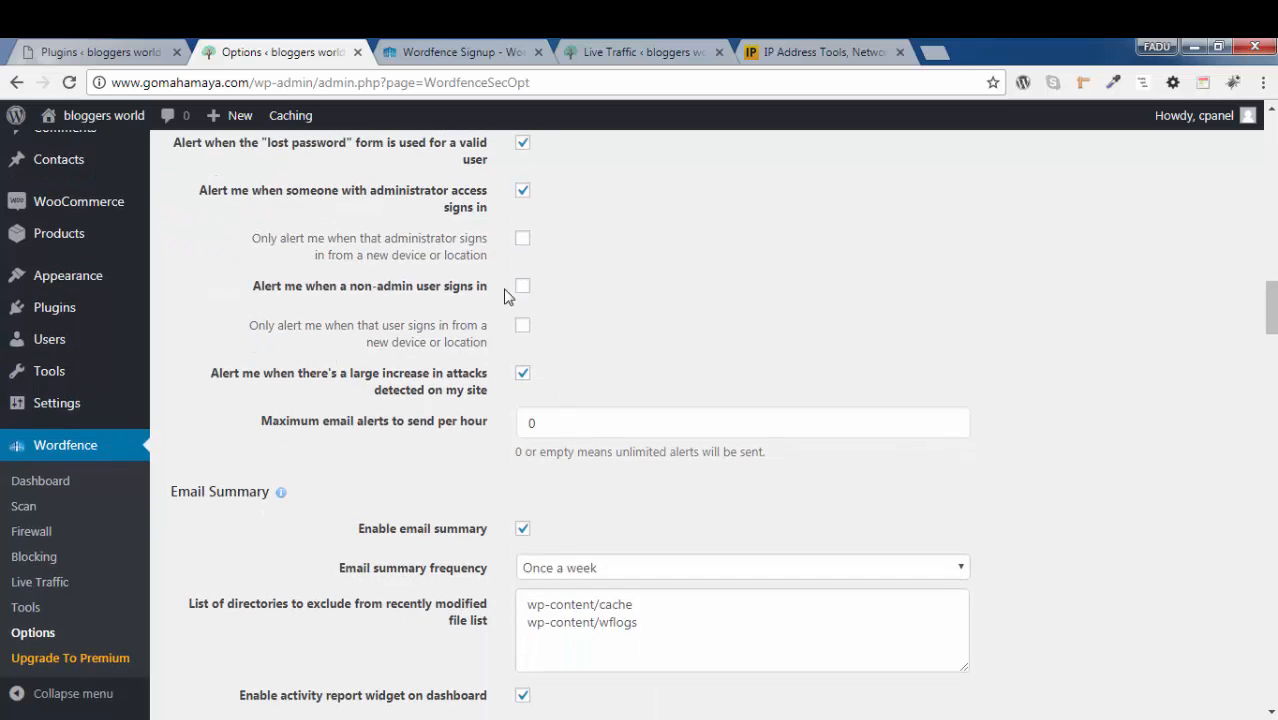
Set the email summary frequency to "Once a week"
{"action": "scroll", "coordinate": [587, 411], "scroll_direction": "down", "scroll_amount": 3}
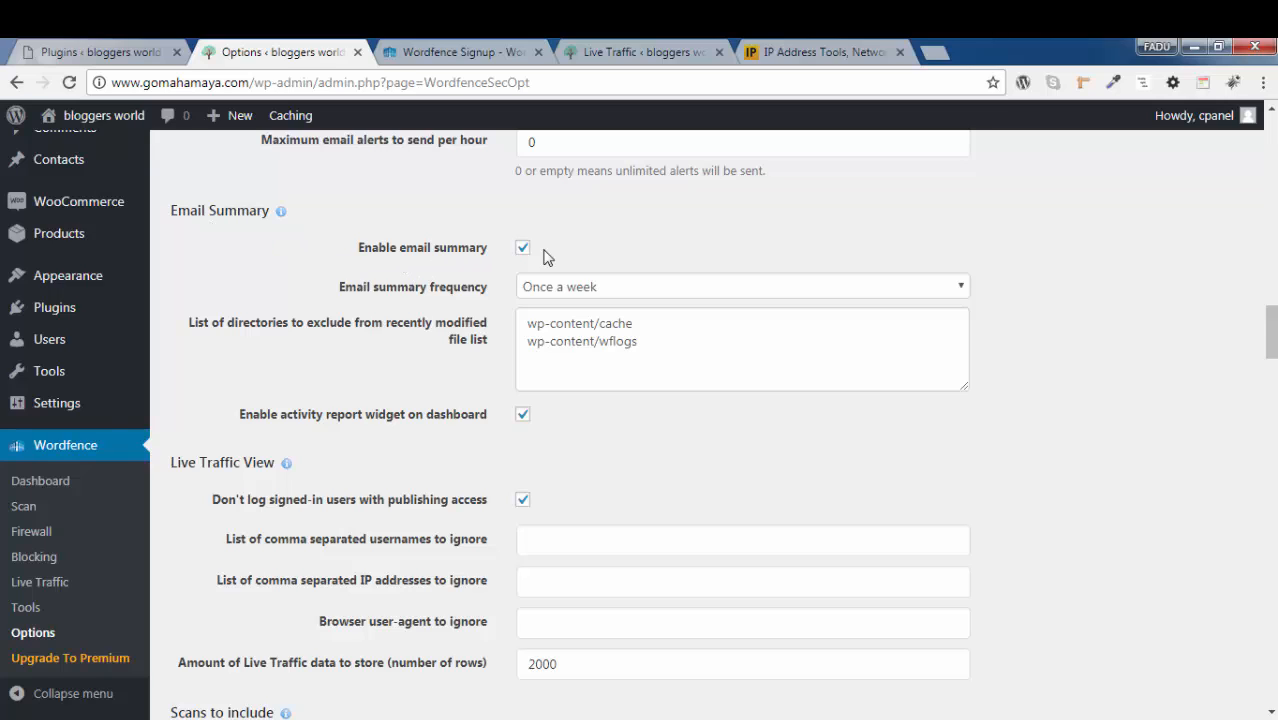
{"action": "left_click", "coordinate": [557, 289]}
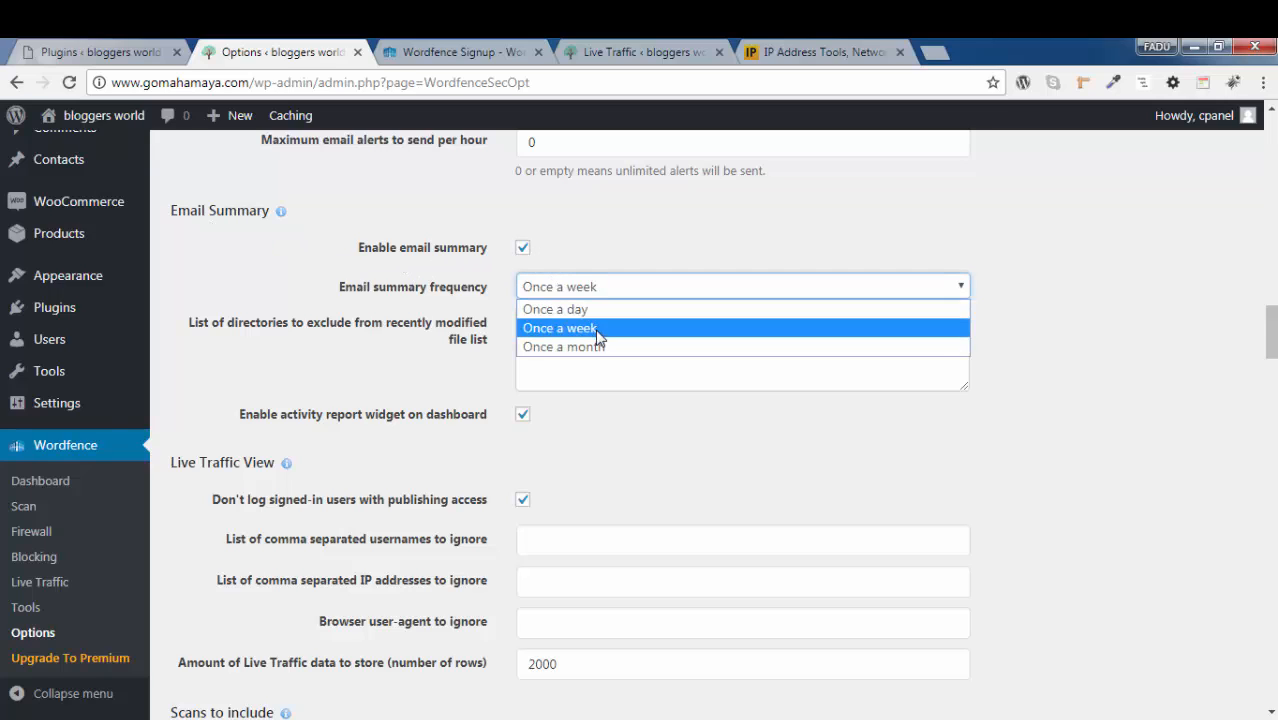
{"action": "left_click", "coordinate": [597, 331]}
{"action": "left_click", "coordinate": [602, 305]}
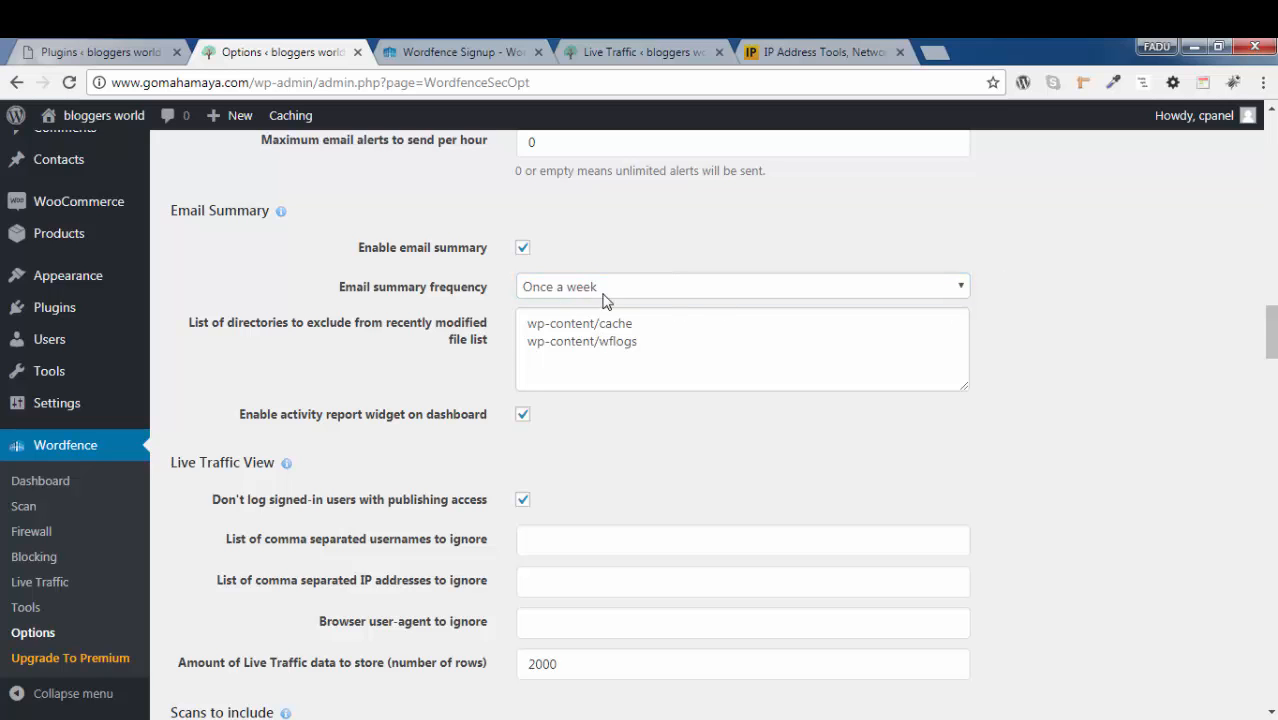
{"action": "scroll", "coordinate": [1175, 335], "scroll_direction": "down", "scroll_amount": 2}
{"action": "scroll", "coordinate": [1175, 335], "scroll_direction": "up", "scroll_amount": 2}
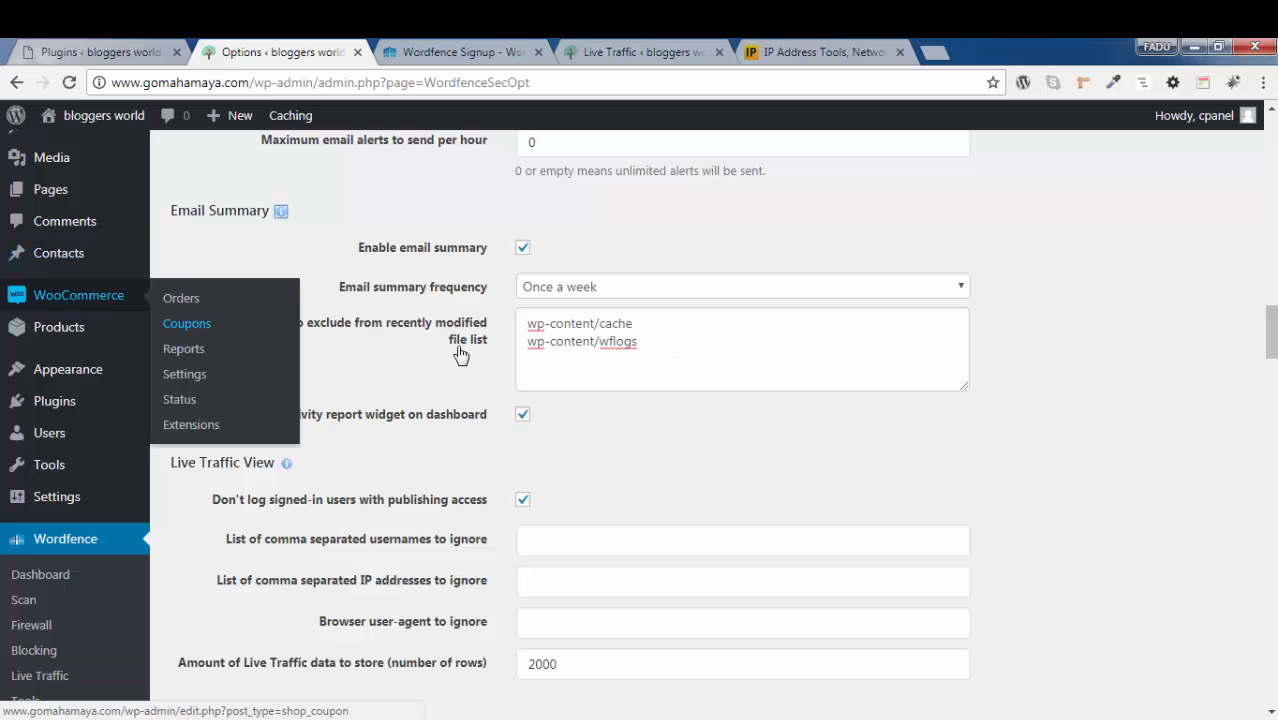
Open the Media Library in a separate browser tab and cut "wp-admin/upload" from its address
{"action": "scroll", "coordinate": [518, 328], "scroll_direction": "up", "scroll_amount": 2}
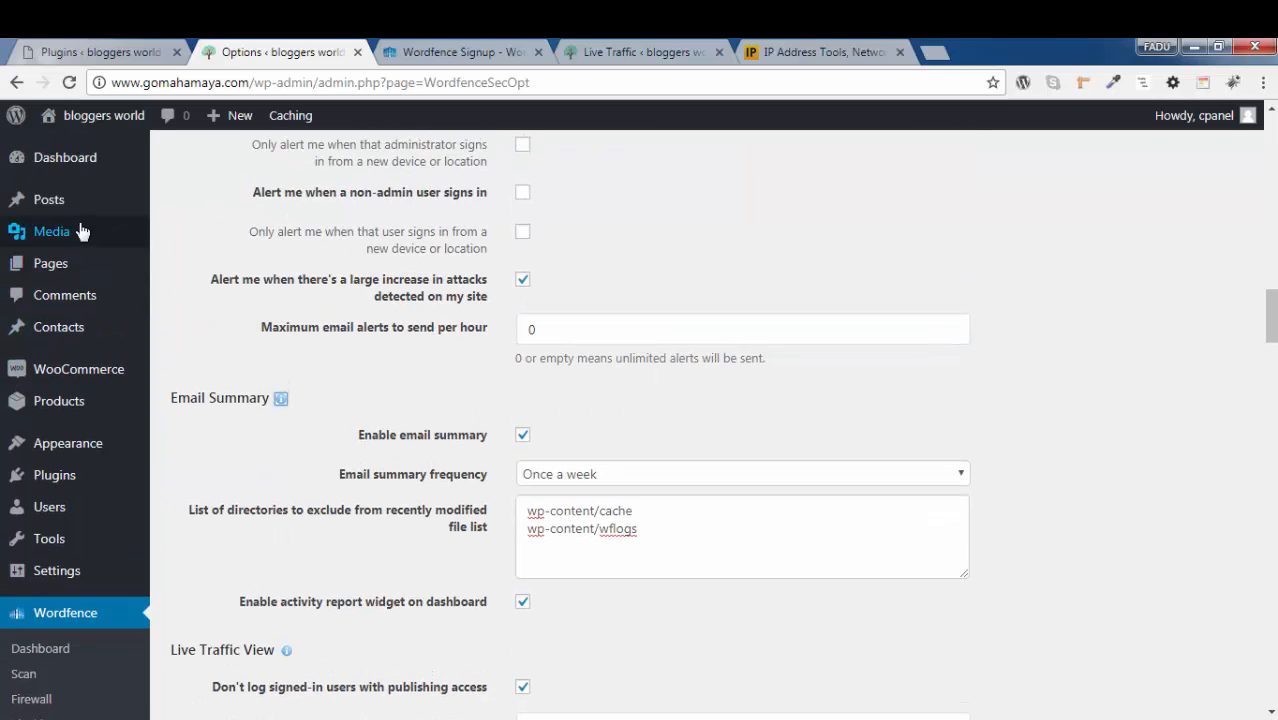
{"action": "mouse_move", "coordinate": [84, 247]}
{"action": "right_click", "coordinate": [188, 238]}
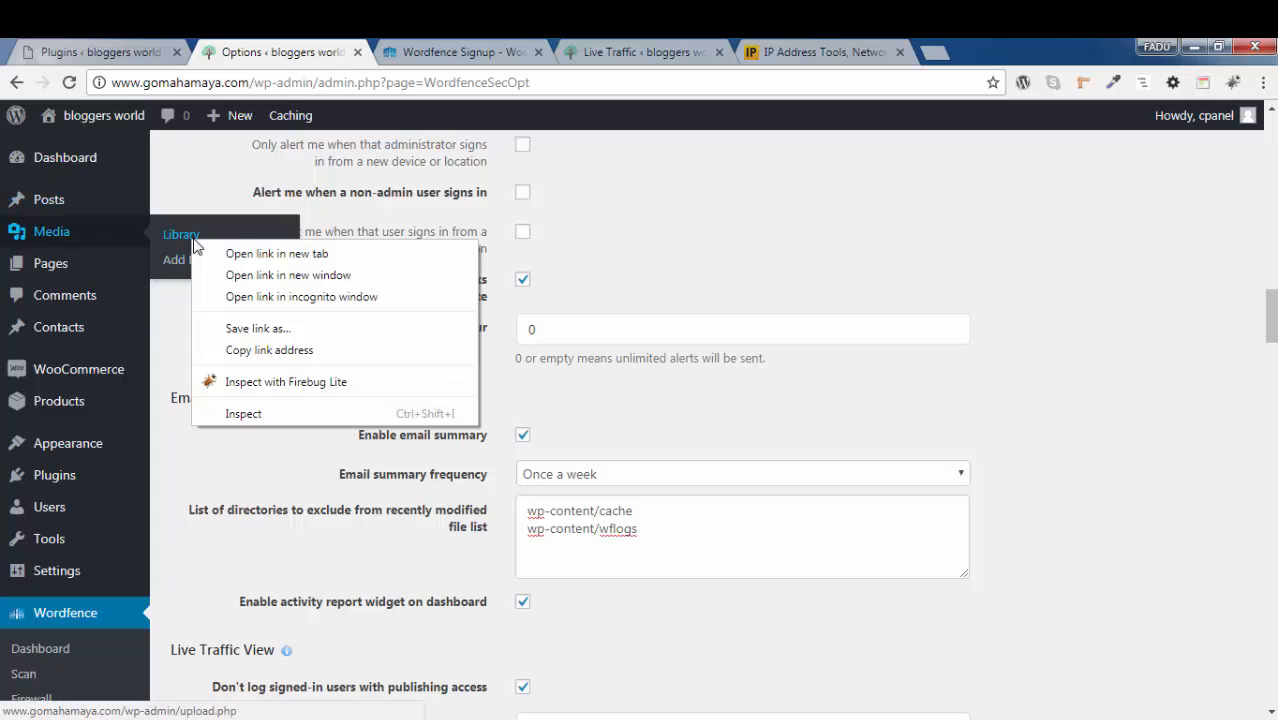
{"action": "left_click", "coordinate": [228, 252]}
{"action": "left_click", "coordinate": [418, 49]}
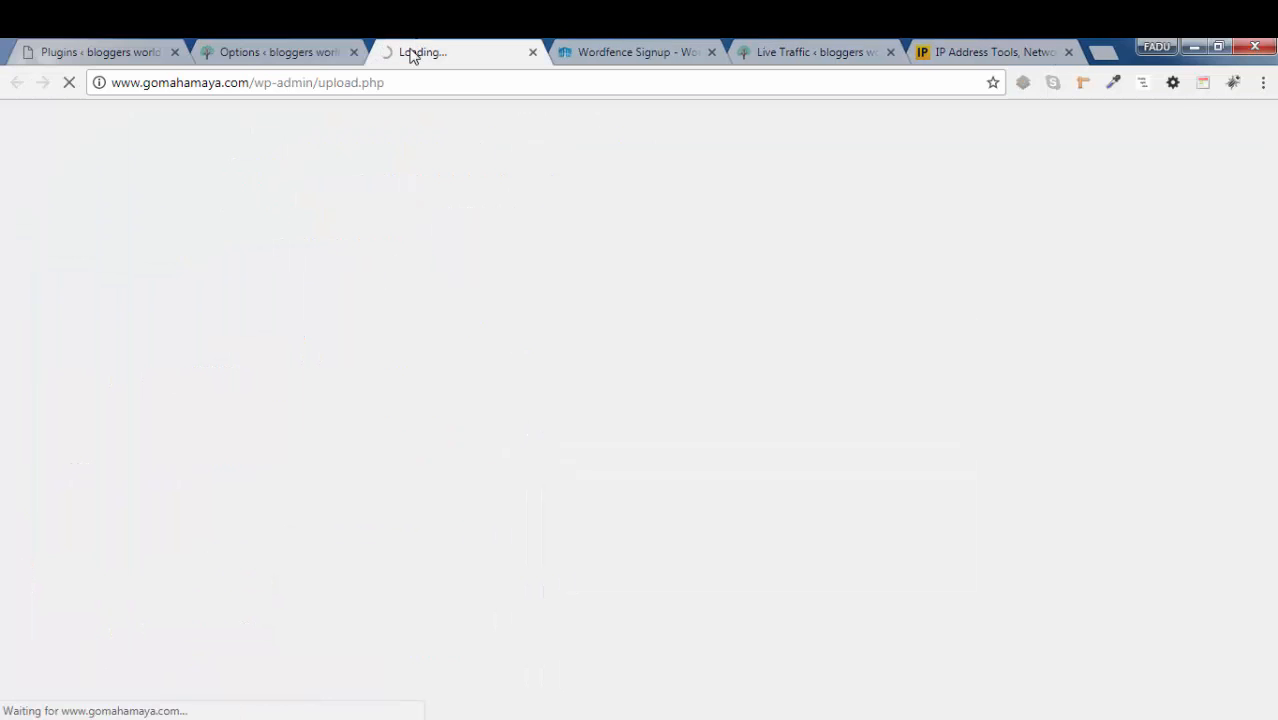
{"action": "left_click_drag", "start_coordinate": [256, 83], "coordinate": [358, 87]}
{"action": "key", "text": "ctrl+c"}
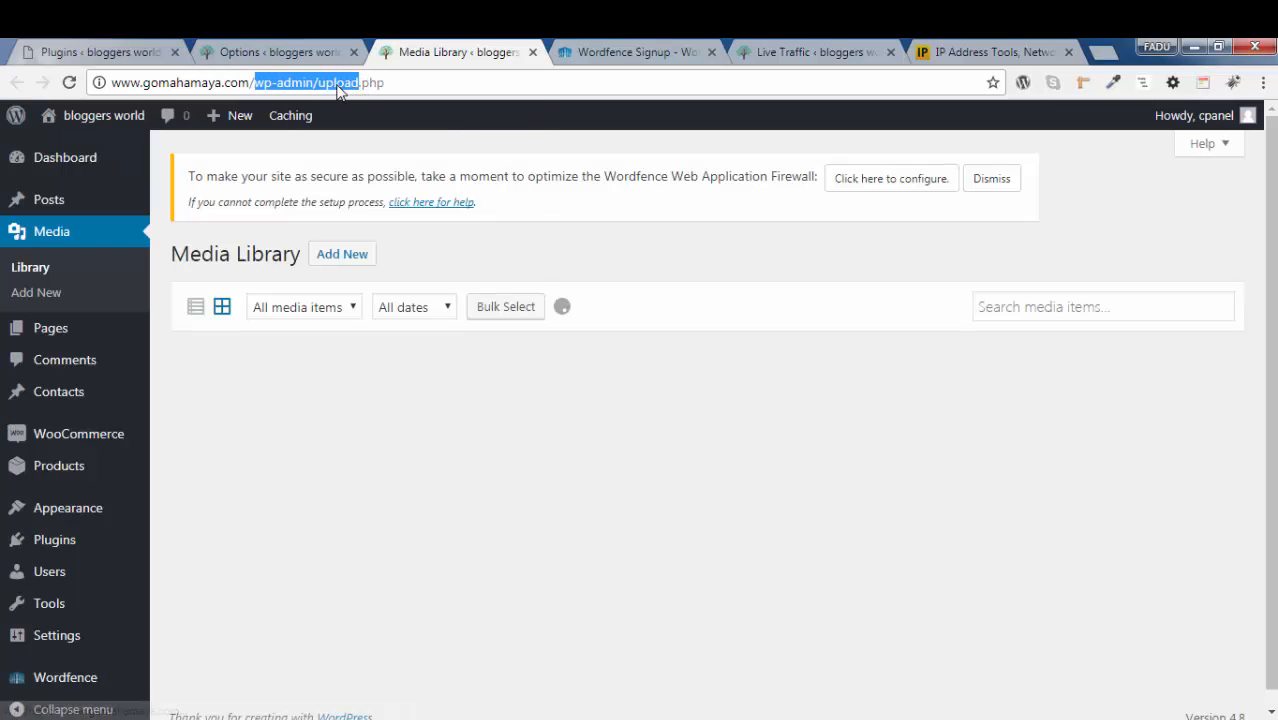
{"action": "right_click", "coordinate": [358, 87]}
{"action": "left_click", "coordinate": [368, 130]}
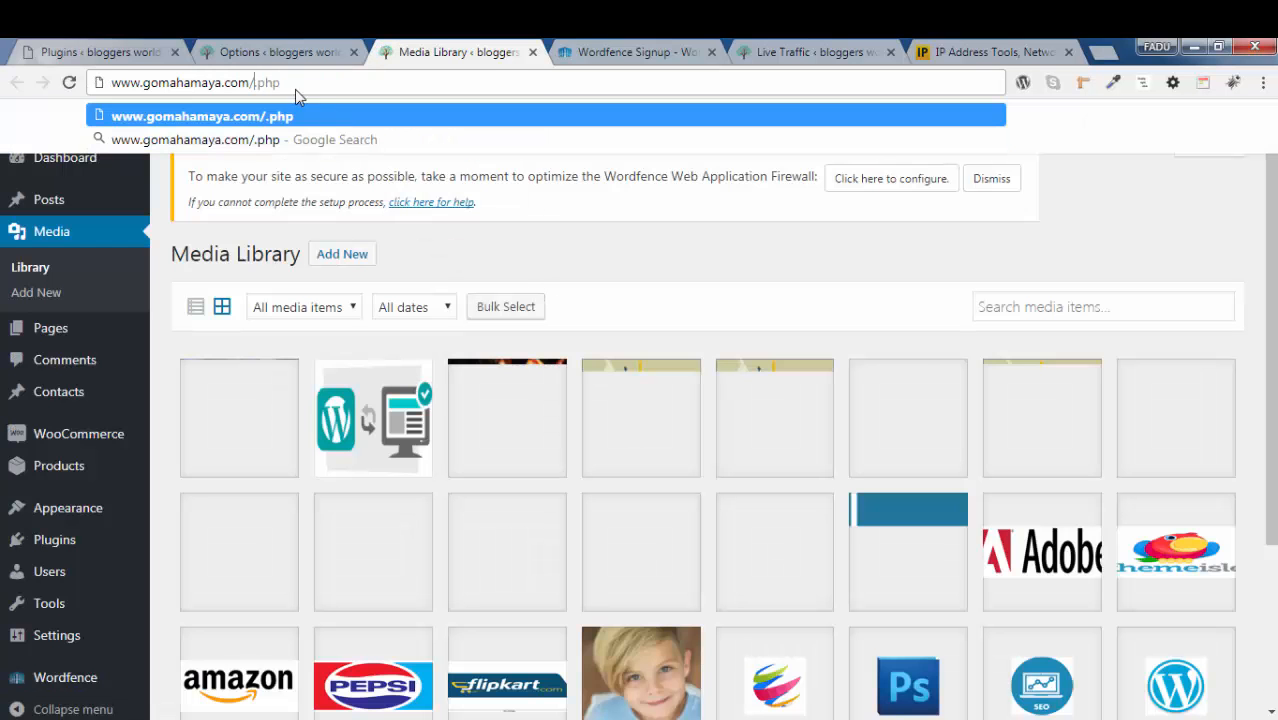
Return to the Wordfence options and add wp-admin/upload on a new line in the directories excluded from the recently modified file list
{"action": "left_click", "coordinate": [116, 47]}
{"action": "left_click", "coordinate": [249, 48]}
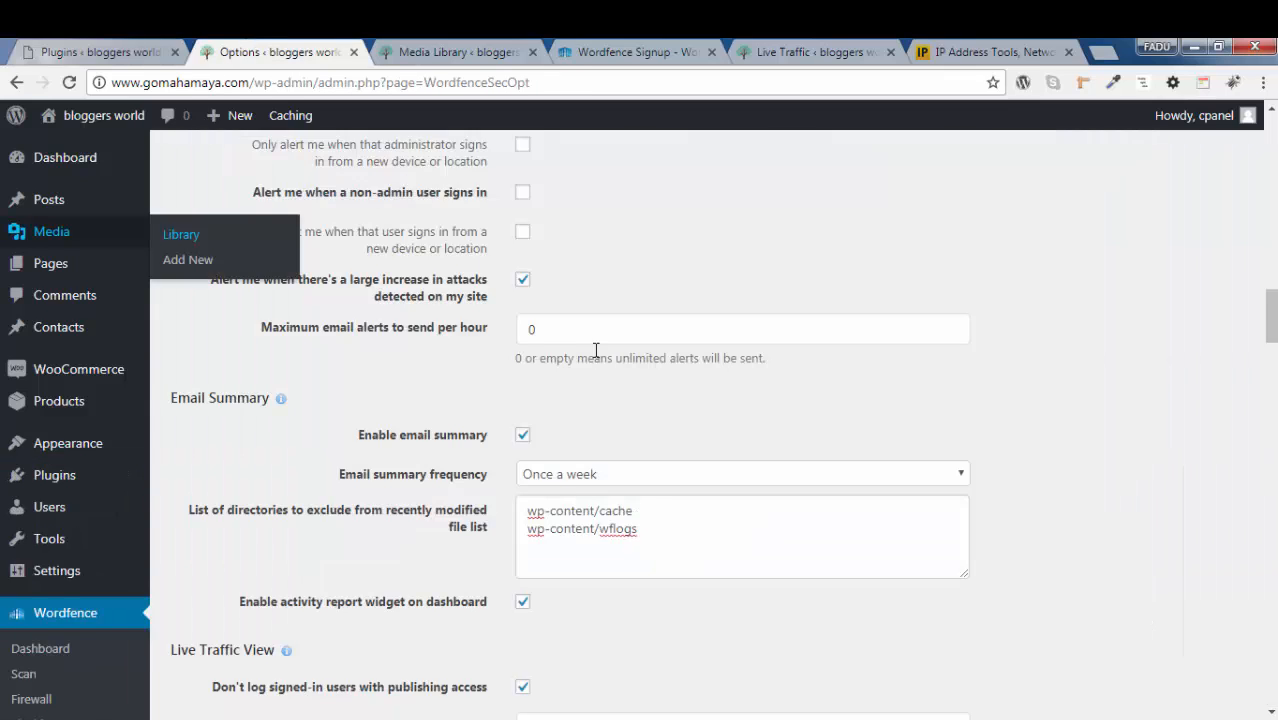
{"action": "scroll", "coordinate": [598, 355], "scroll_direction": "down", "scroll_amount": 1}
{"action": "left_click", "coordinate": [647, 440]}
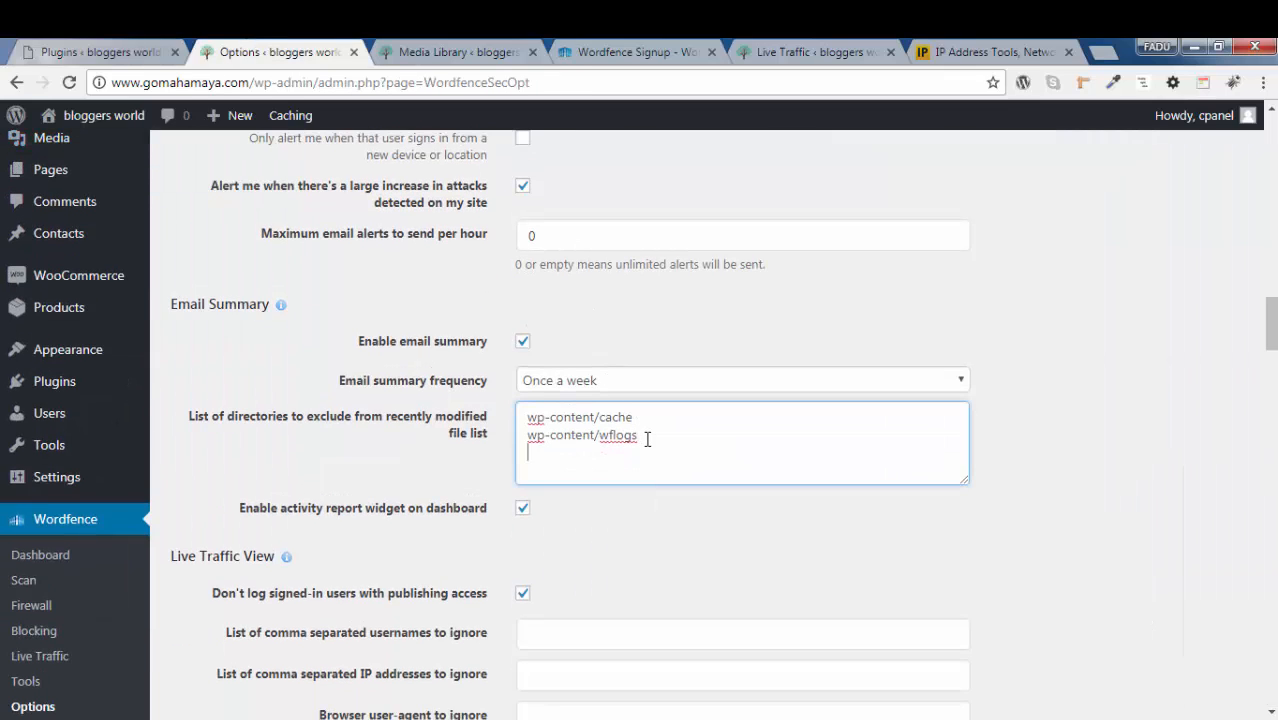
{"action": "key", "text": "ctrl+v"}
{"action": "key", "text": "Return"}
{"action": "type", "text": "wp-"}
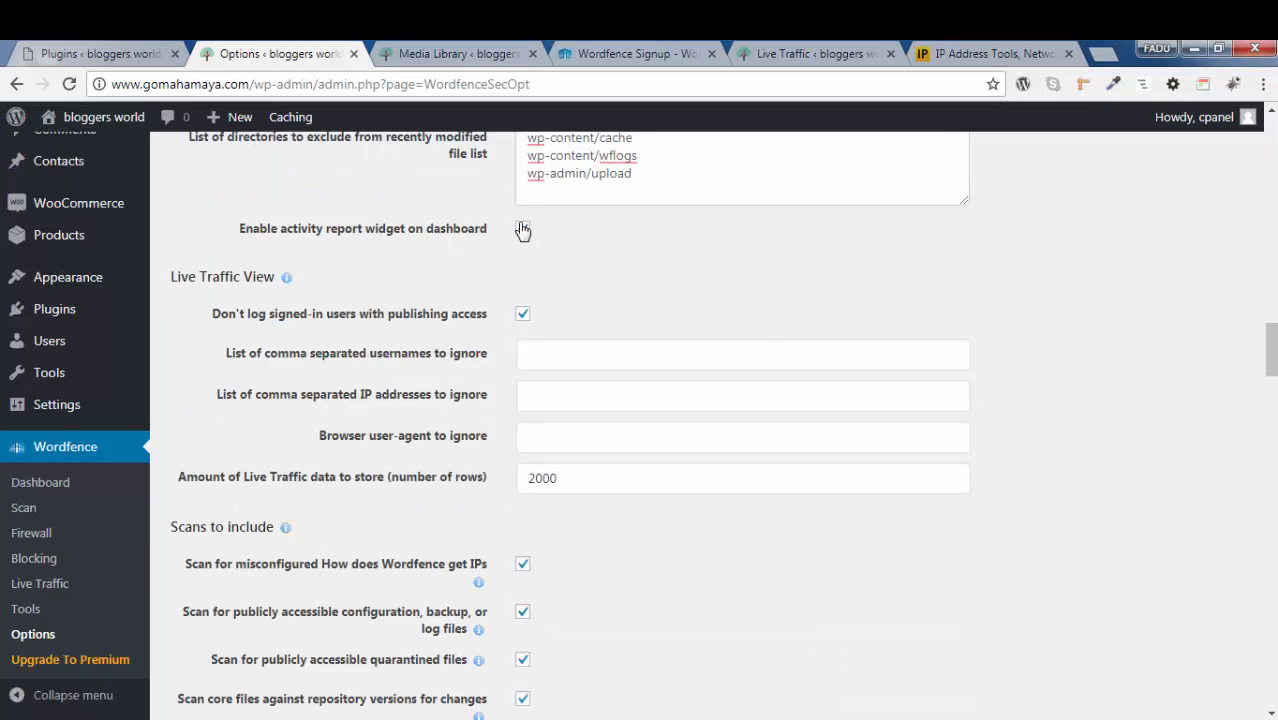
Review the Live Traffic View settings and the number of rows to store, and open the Live Traffic page in another browser tab
{"action": "scroll", "coordinate": [880, 380], "scroll_direction": "down", "scroll_amount": 1}
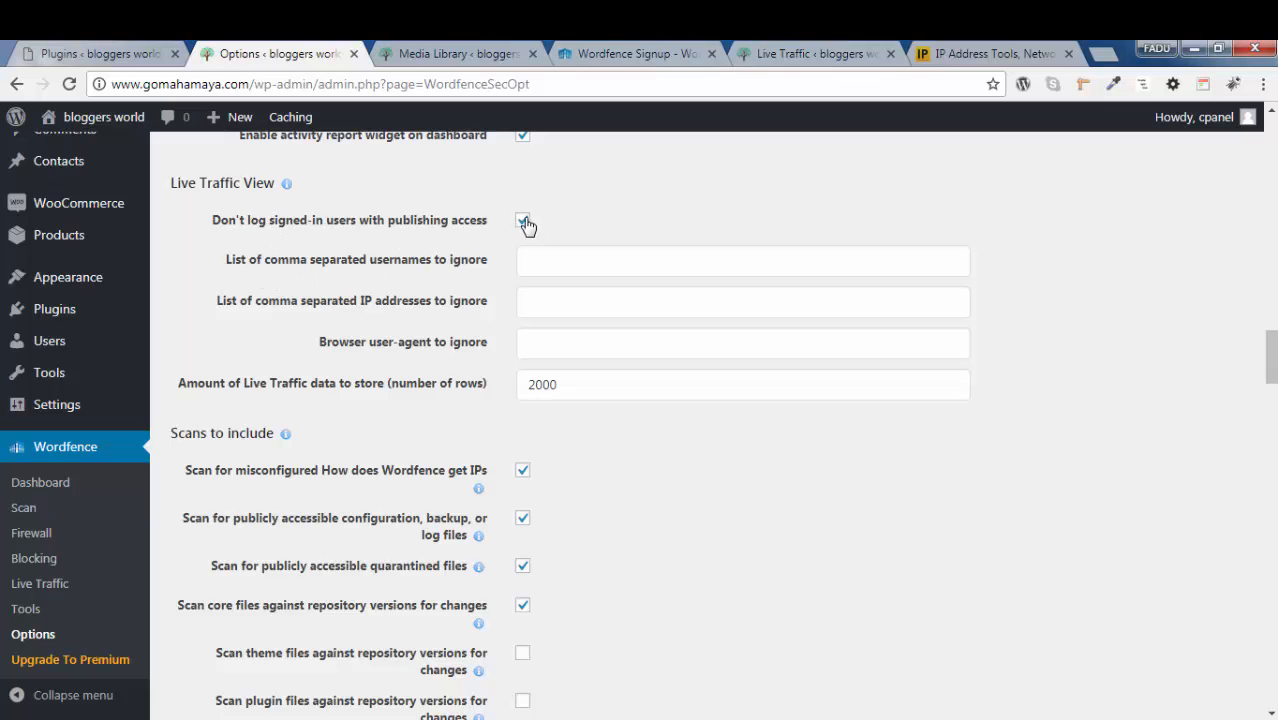
{"action": "left_click", "coordinate": [586, 387]}
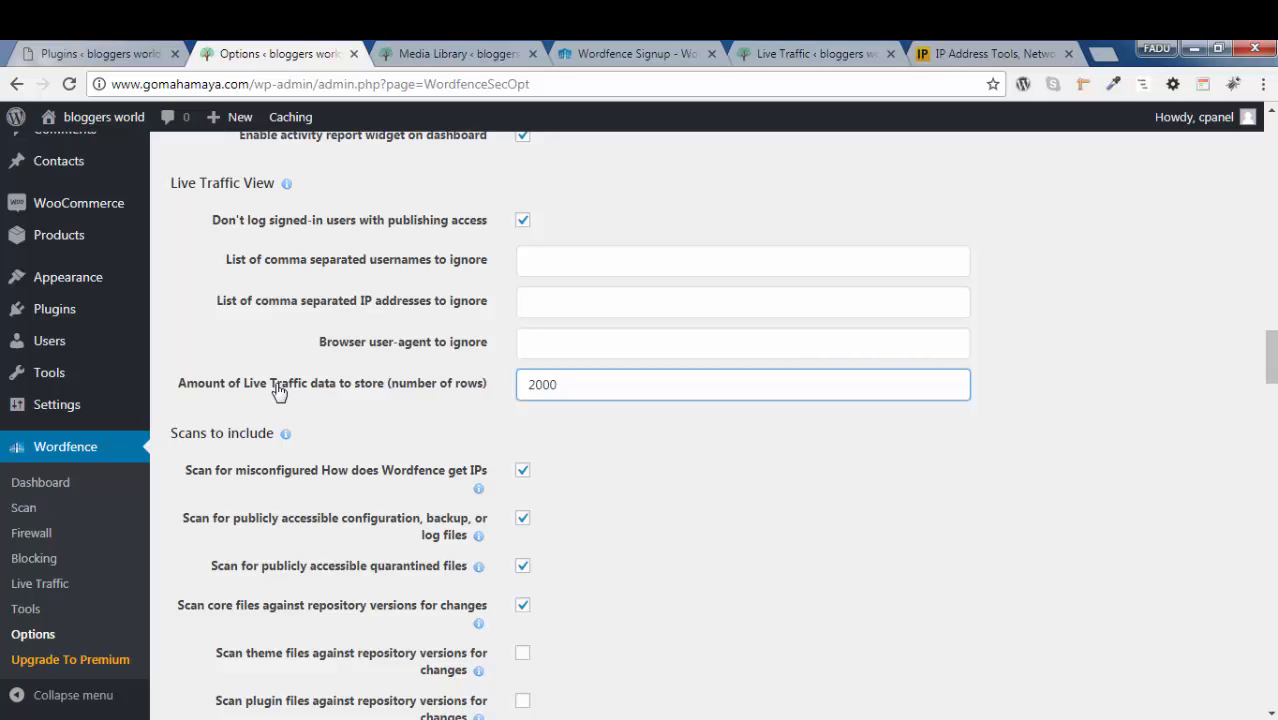
{"action": "left_click", "coordinate": [40, 584]}
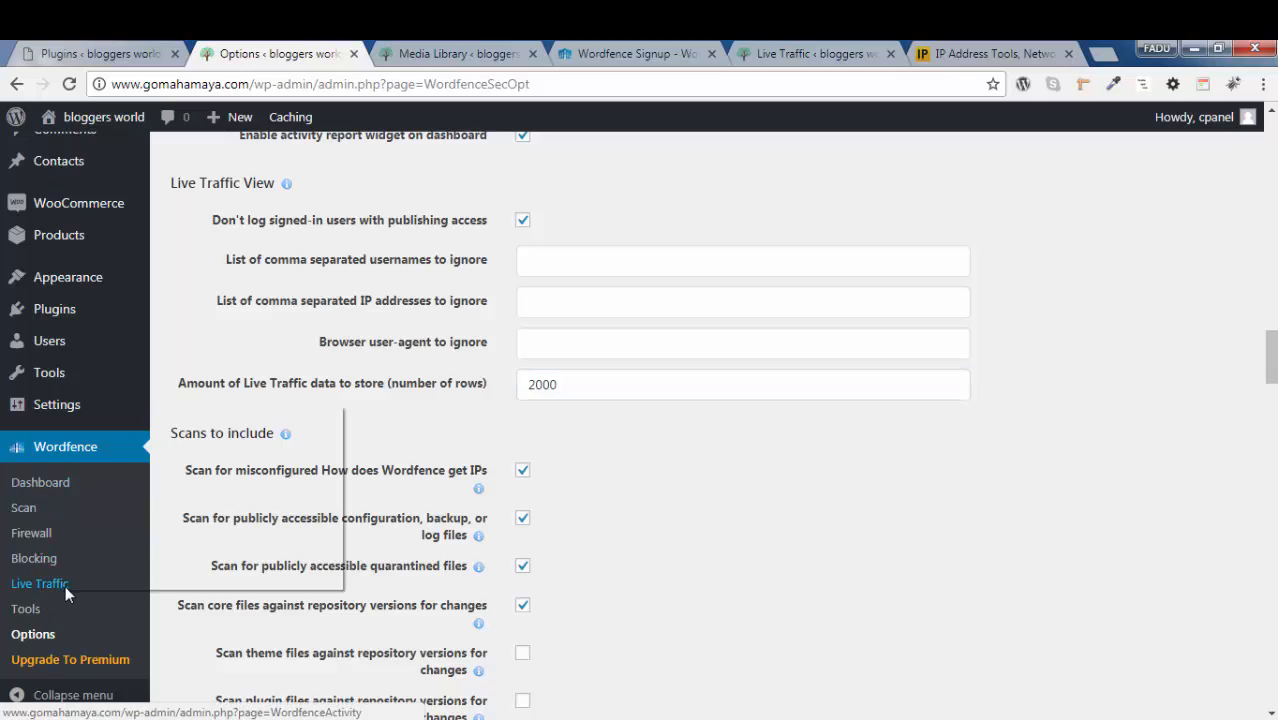
{"action": "left_click", "coordinate": [188, 414]}
{"action": "left_click", "coordinate": [418, 50]}
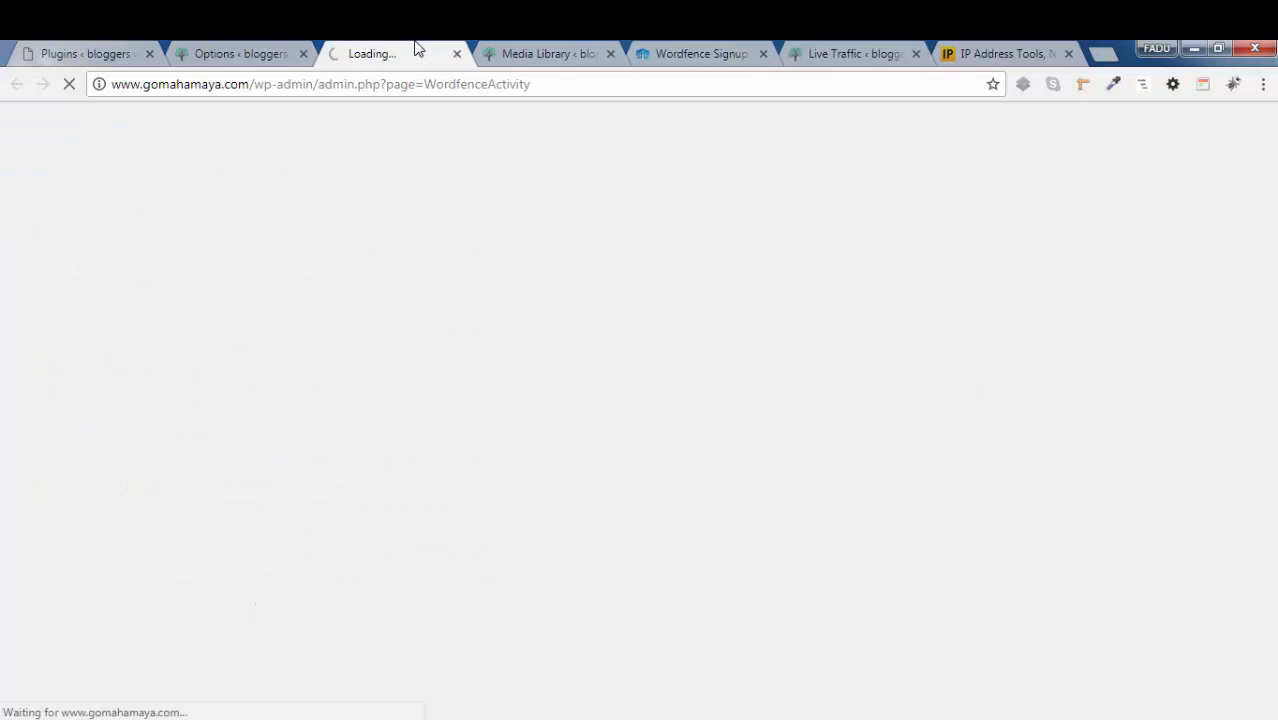
Examine the logged visits in Live Traffic, including their locations, referring URLs, IP addresses and browsers
{"action": "scroll", "coordinate": [465, 255], "scroll_direction": "down", "scroll_amount": 10}
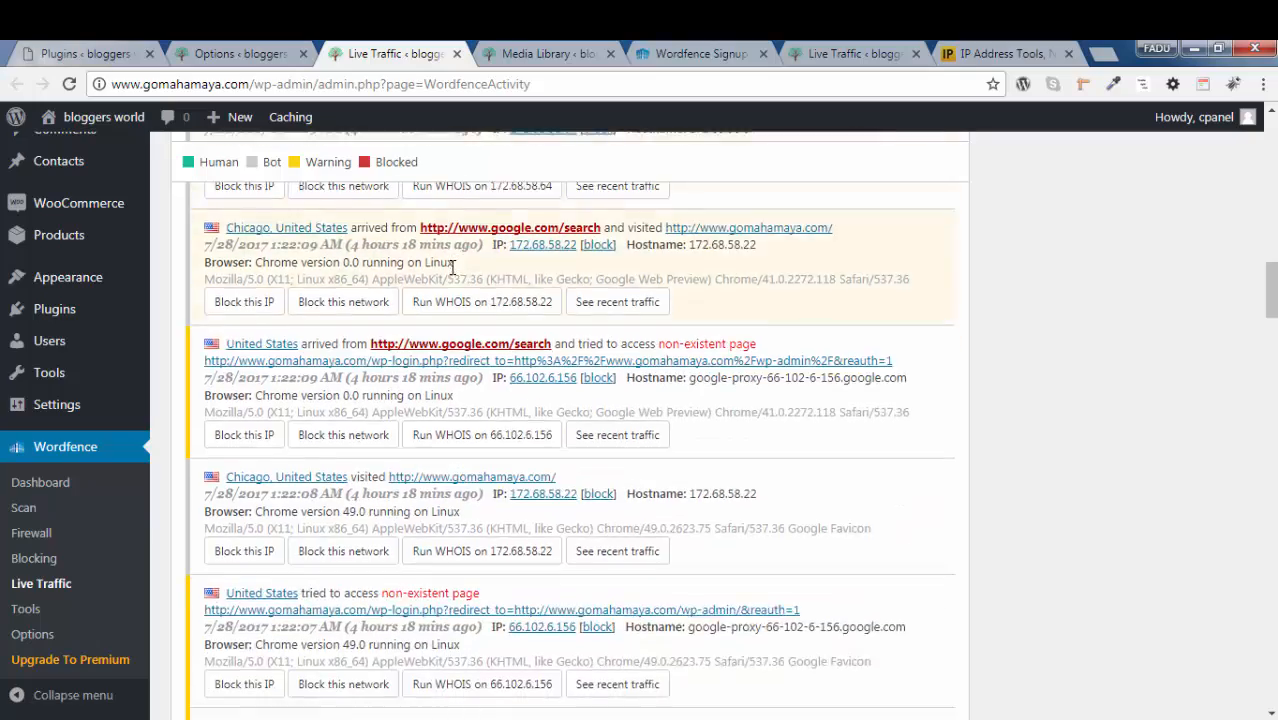
{"action": "scroll", "coordinate": [520, 400], "scroll_direction": "down", "scroll_amount": 5}
{"action": "scroll", "coordinate": [478, 440], "scroll_direction": "down", "scroll_amount": 5}
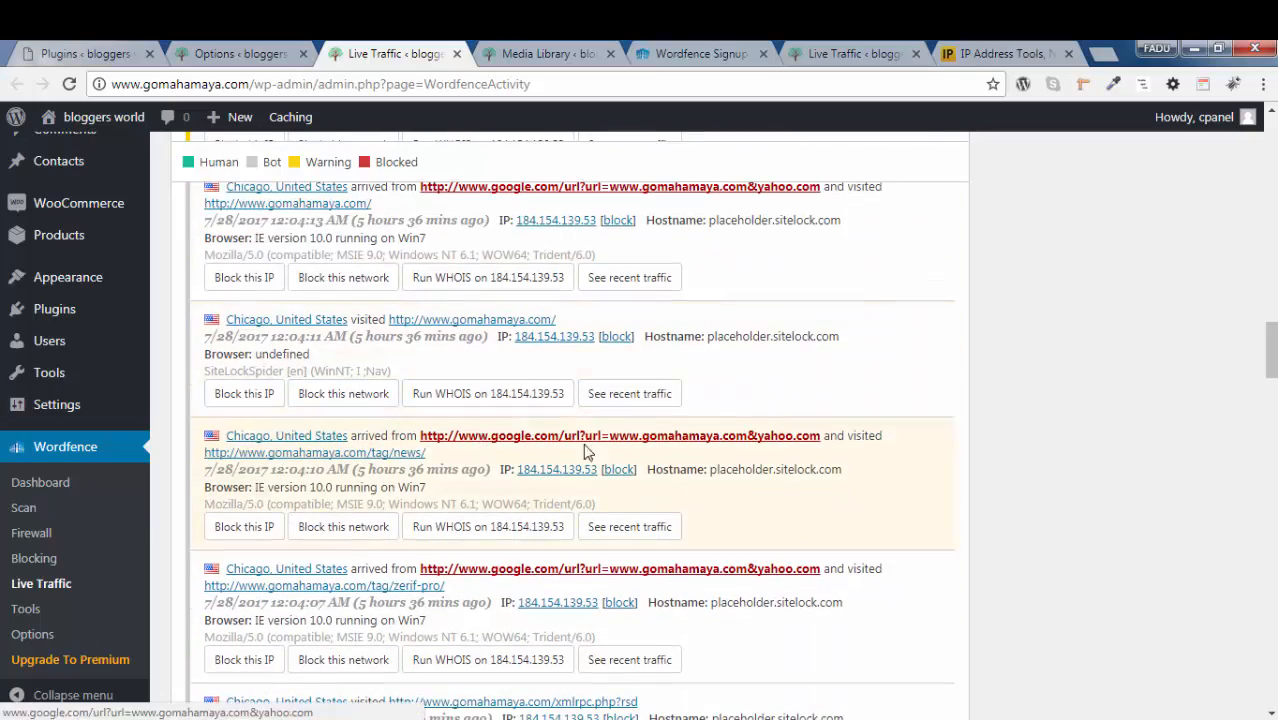
{"action": "scroll", "coordinate": [498, 442], "scroll_direction": "down", "scroll_amount": 2}
{"action": "scroll", "coordinate": [570, 433], "scroll_direction": "down", "scroll_amount": 2}
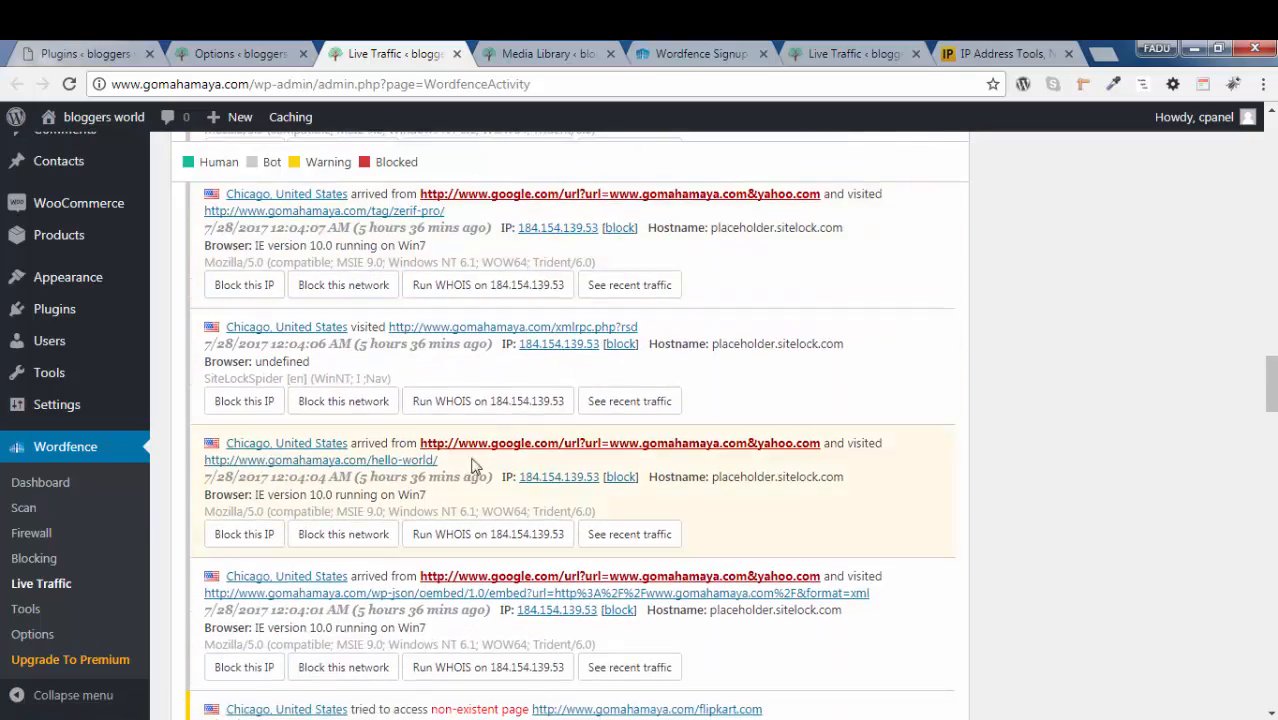
{"action": "scroll", "coordinate": [556, 440], "scroll_direction": "down", "scroll_amount": 10}
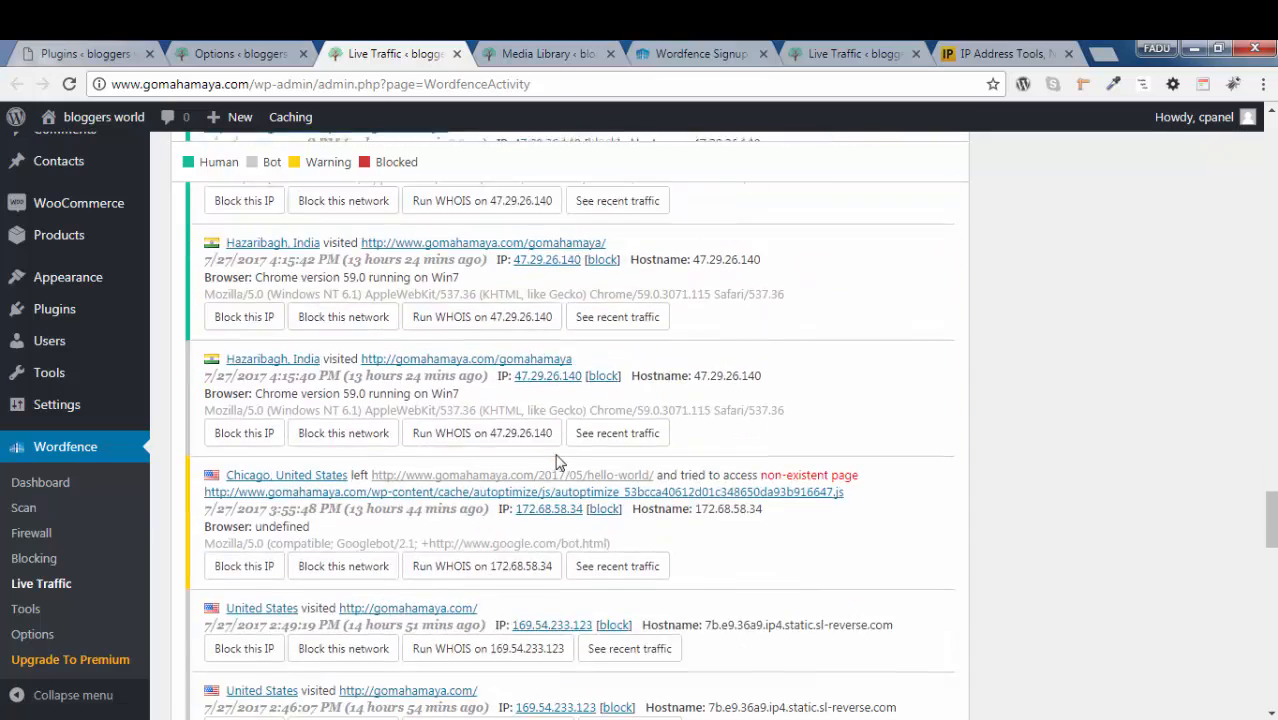
{"action": "scroll", "coordinate": [557, 462], "scroll_direction": "up", "scroll_amount": 5}
Return to the Wordfence options and set the amount of Live Traffic data to store to 20000 rows
{"action": "left_click", "coordinate": [240, 53]}
{"action": "left_click", "coordinate": [551, 384]}
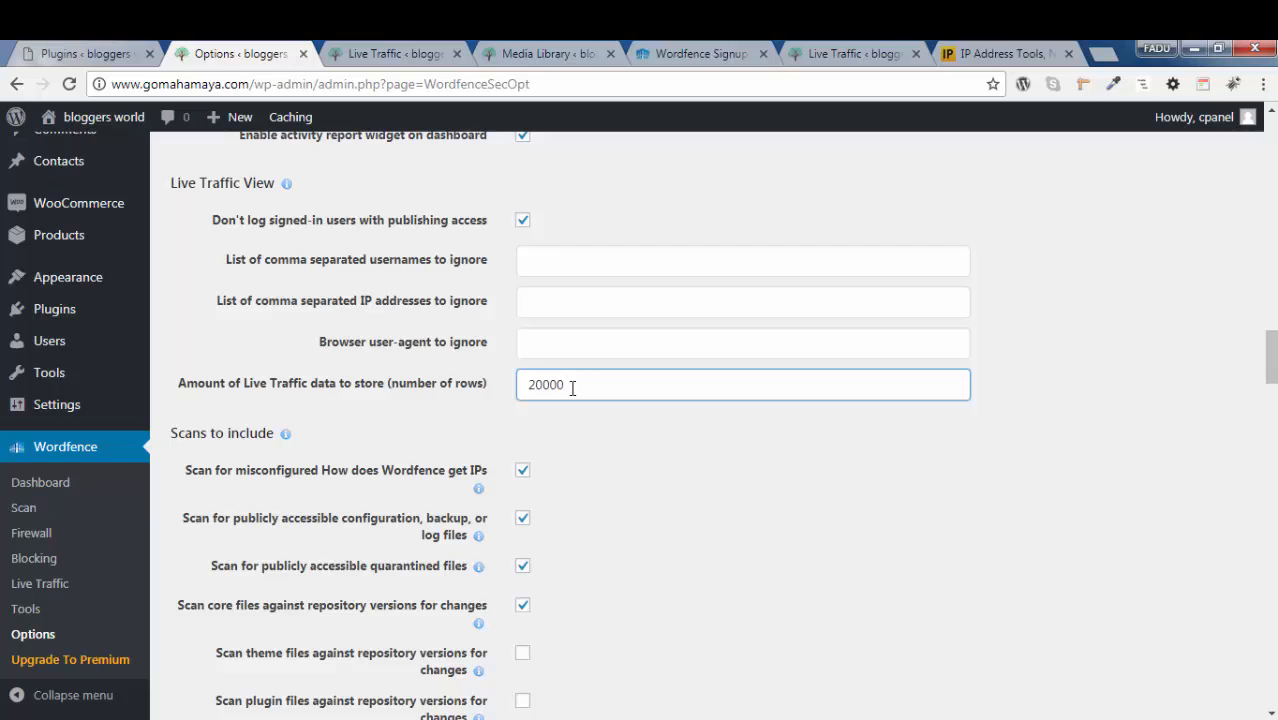
{"action": "left_click", "coordinate": [1121, 414]}
Try entering cpanel in the Live Traffic View list of usernames to ignore, and clear it again
{"action": "left_click", "coordinate": [602, 270]}
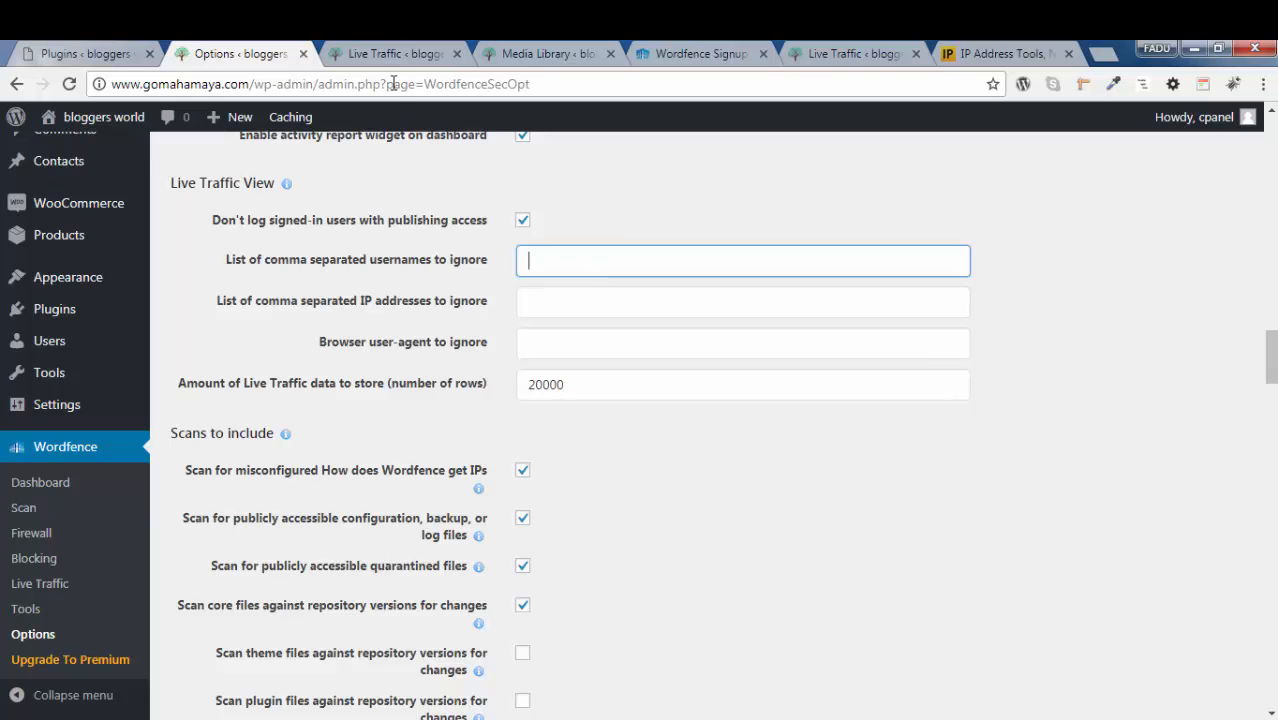
{"action": "left_click", "coordinate": [392, 53]}
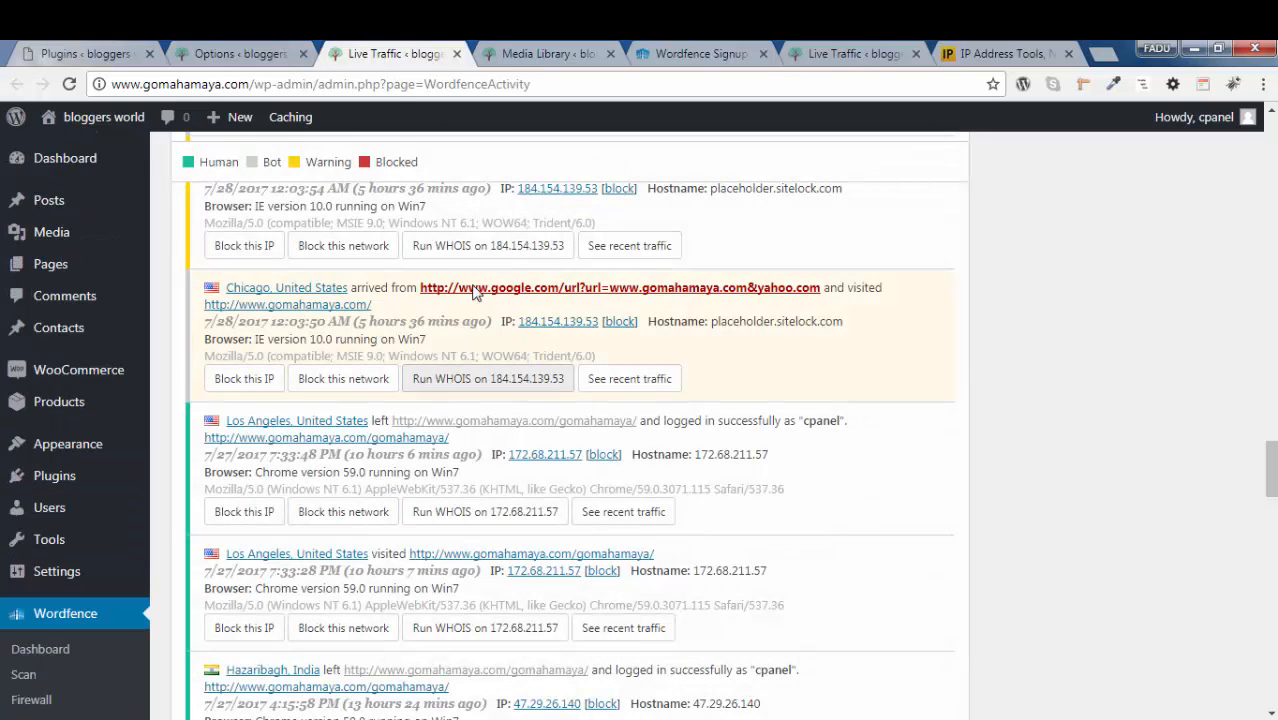
{"action": "left_click", "coordinate": [280, 56]}
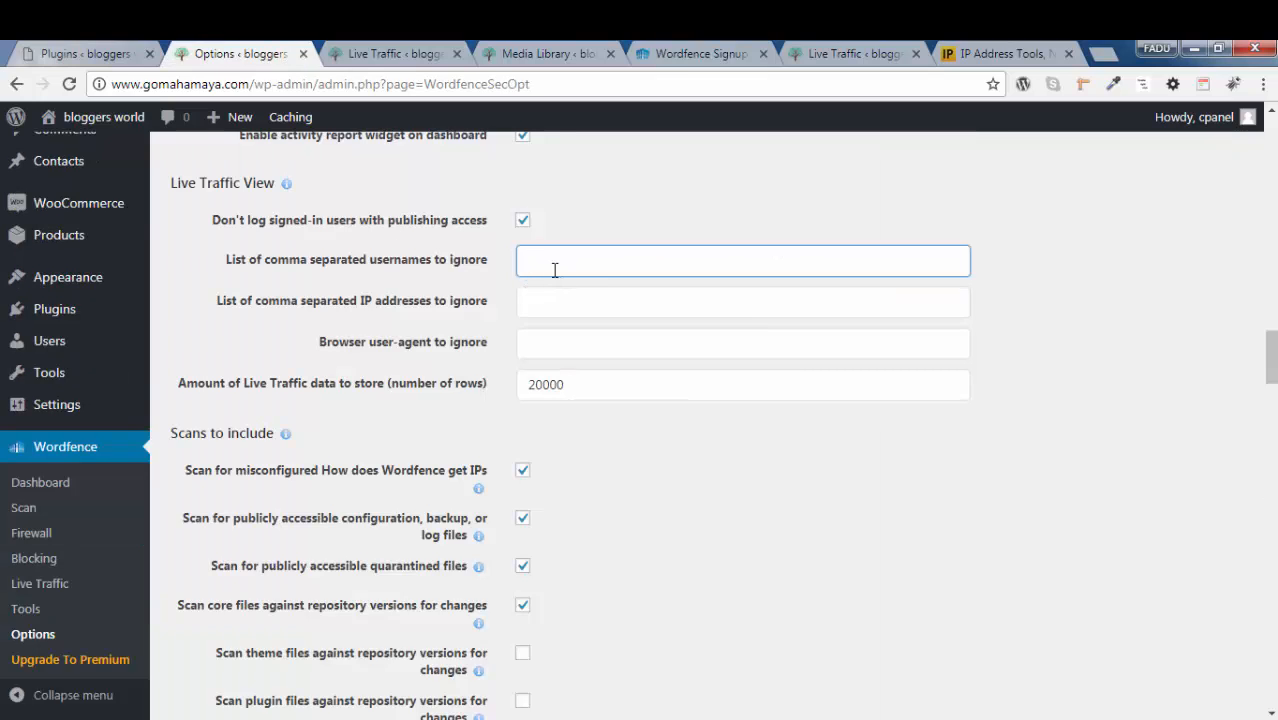
{"action": "type", "text": "cpanel"}
{"action": "key", "text": "ctrl+a"}
{"action": "key", "text": "BackSpace"}
{"action": "left_click", "coordinate": [569, 305]}
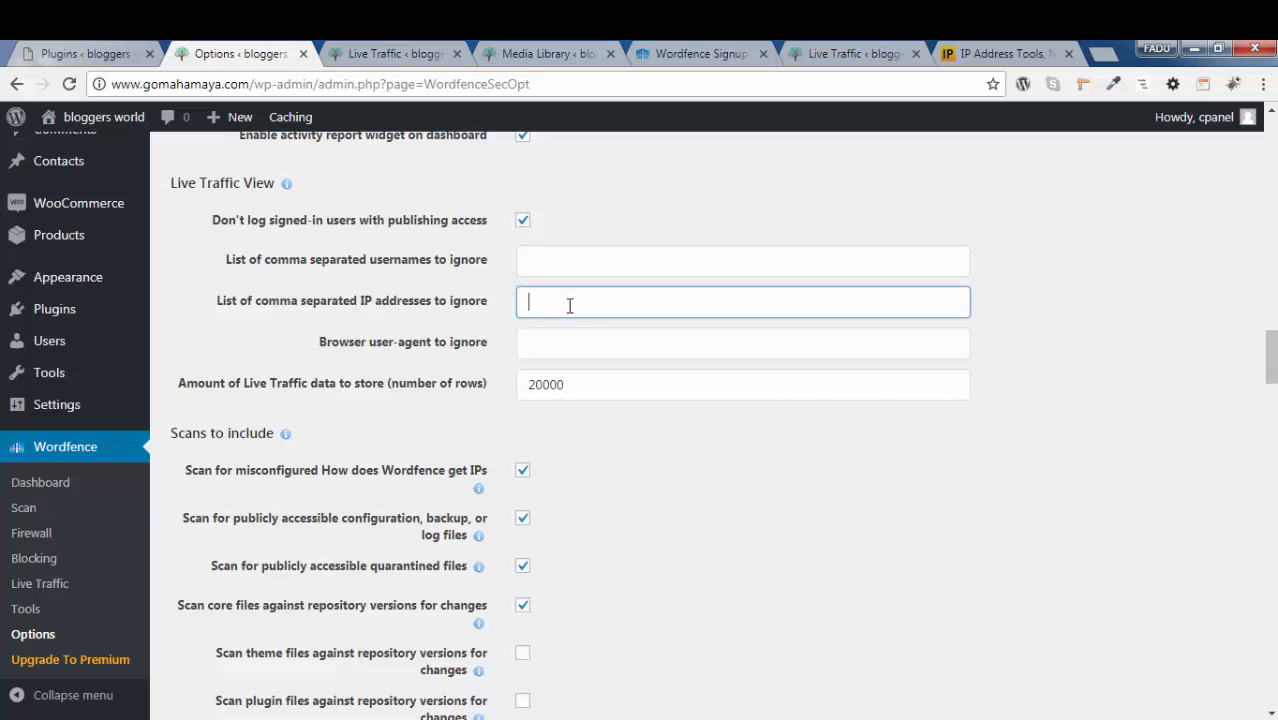
{"action": "left_click", "coordinate": [565, 343]}
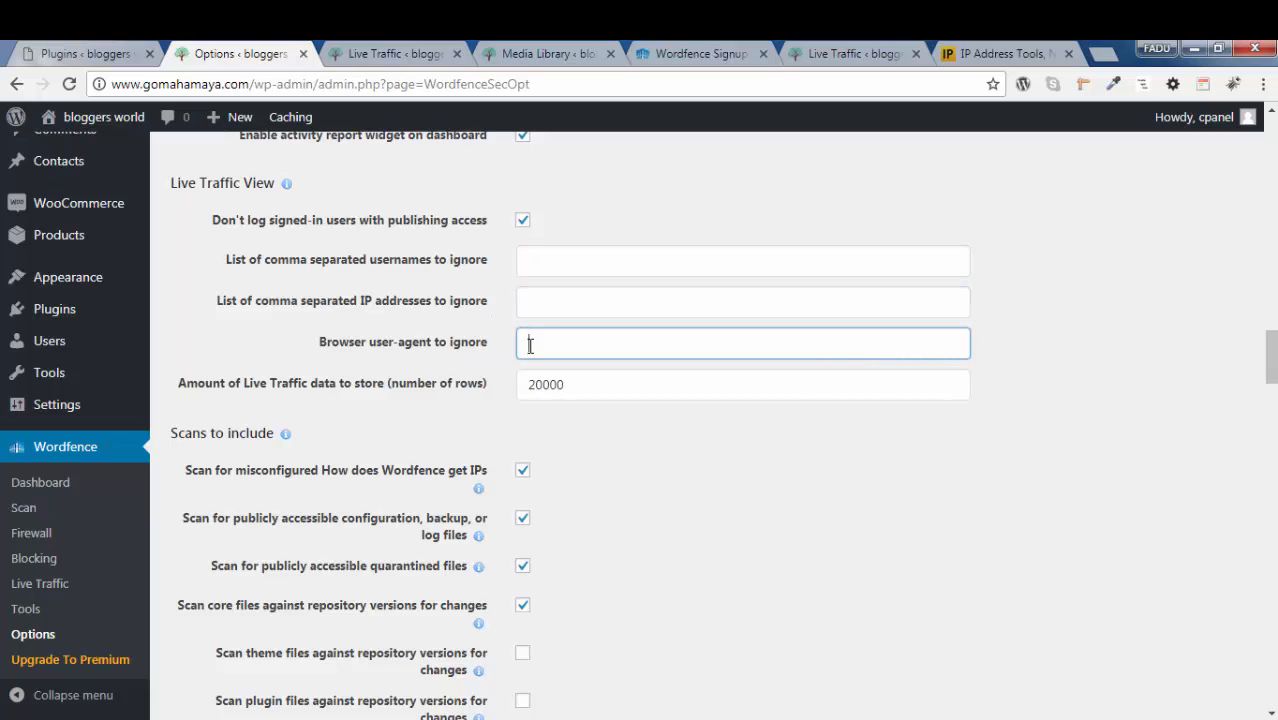
{"action": "left_click", "coordinate": [1064, 362]}
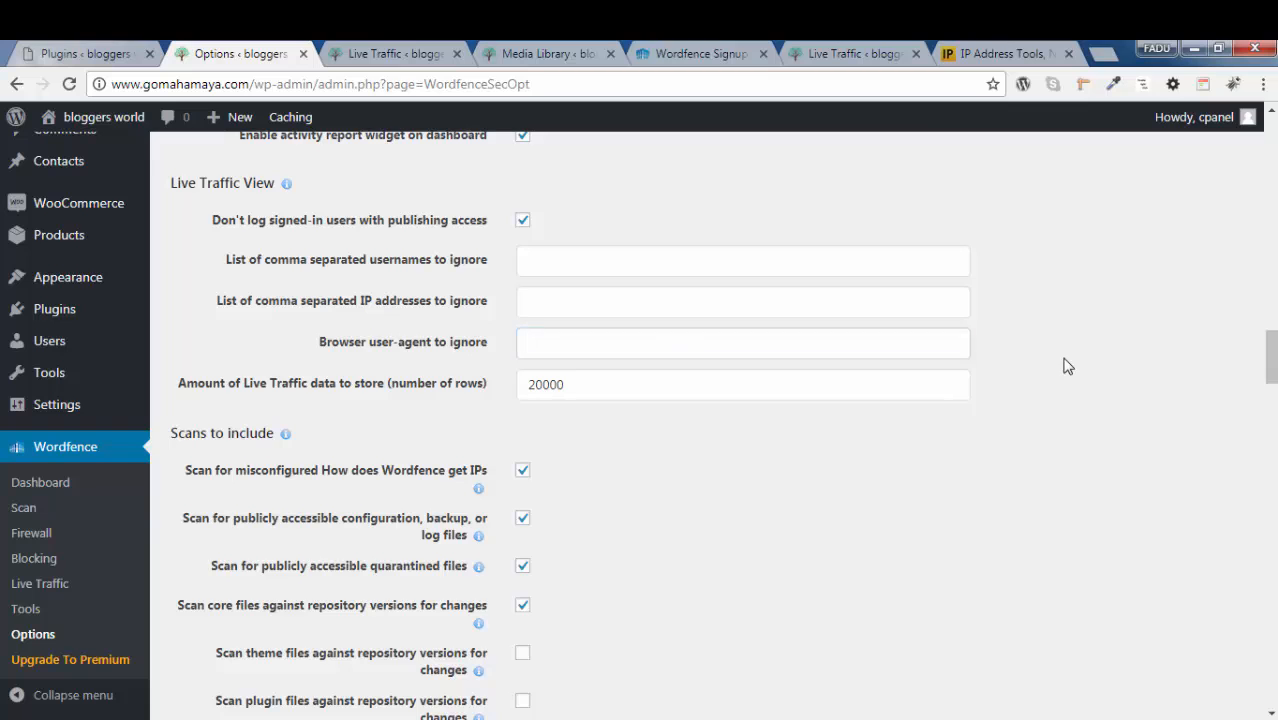
Enable scanning of both theme files and plugin files against repository versions for changes
{"action": "scroll", "coordinate": [1066, 364], "scroll_direction": "down", "scroll_amount": 2}
{"action": "scroll", "coordinate": [1066, 364], "scroll_direction": "down", "scroll_amount": 1}
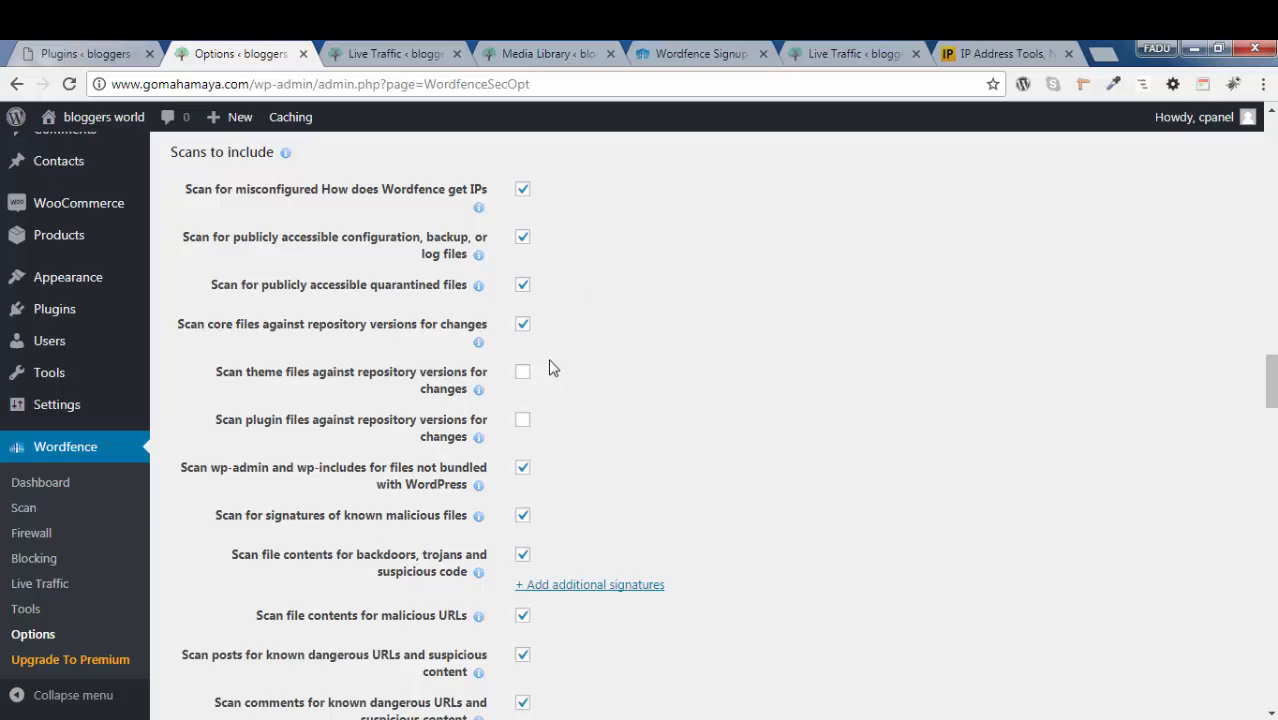
{"action": "left_click", "coordinate": [521, 376]}
{"action": "left_click", "coordinate": [526, 429]}
{"action": "left_click", "coordinate": [520, 423]}
Review the remaining scan options, trying low resource scanning on and off, down to the wildcard patterns for excluded files
{"action": "scroll", "coordinate": [638, 392], "scroll_direction": "down", "scroll_amount": 2}
{"action": "scroll", "coordinate": [638, 392], "scroll_direction": "down", "scroll_amount": 4}
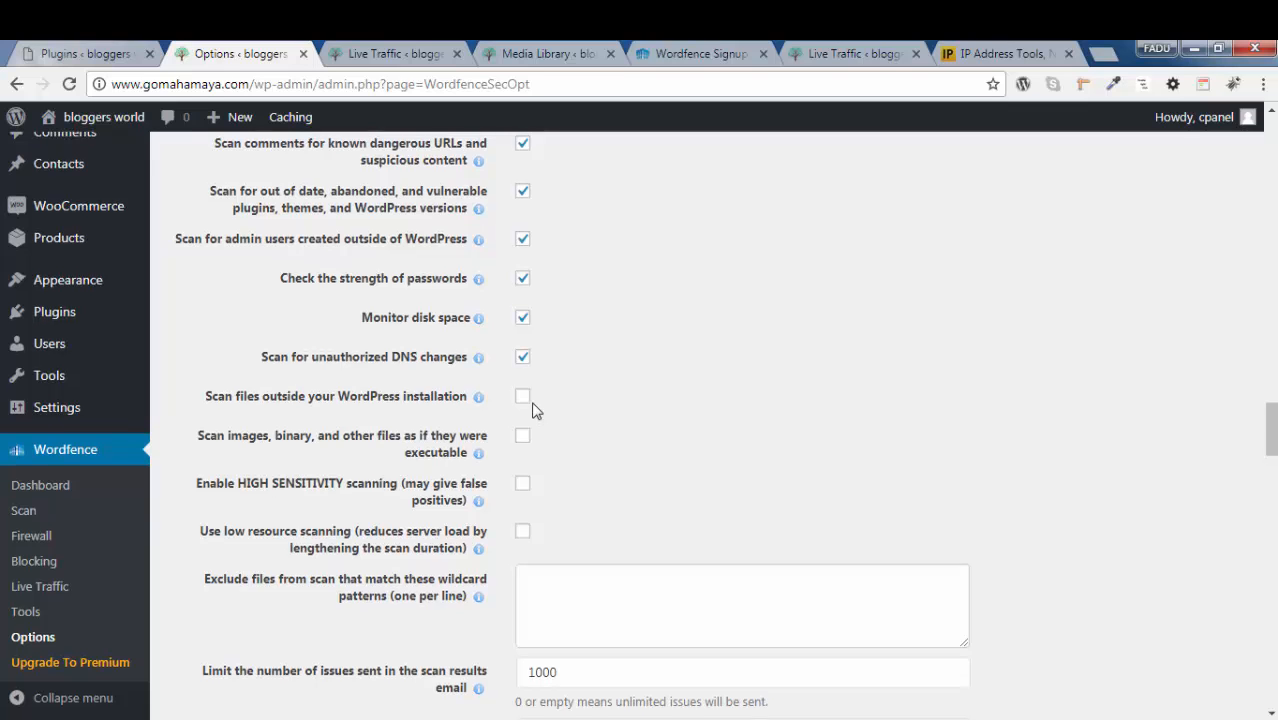
{"action": "scroll", "coordinate": [430, 410], "scroll_direction": "up", "scroll_amount": 1}
{"action": "scroll", "coordinate": [649, 443], "scroll_direction": "down", "scroll_amount": 1}
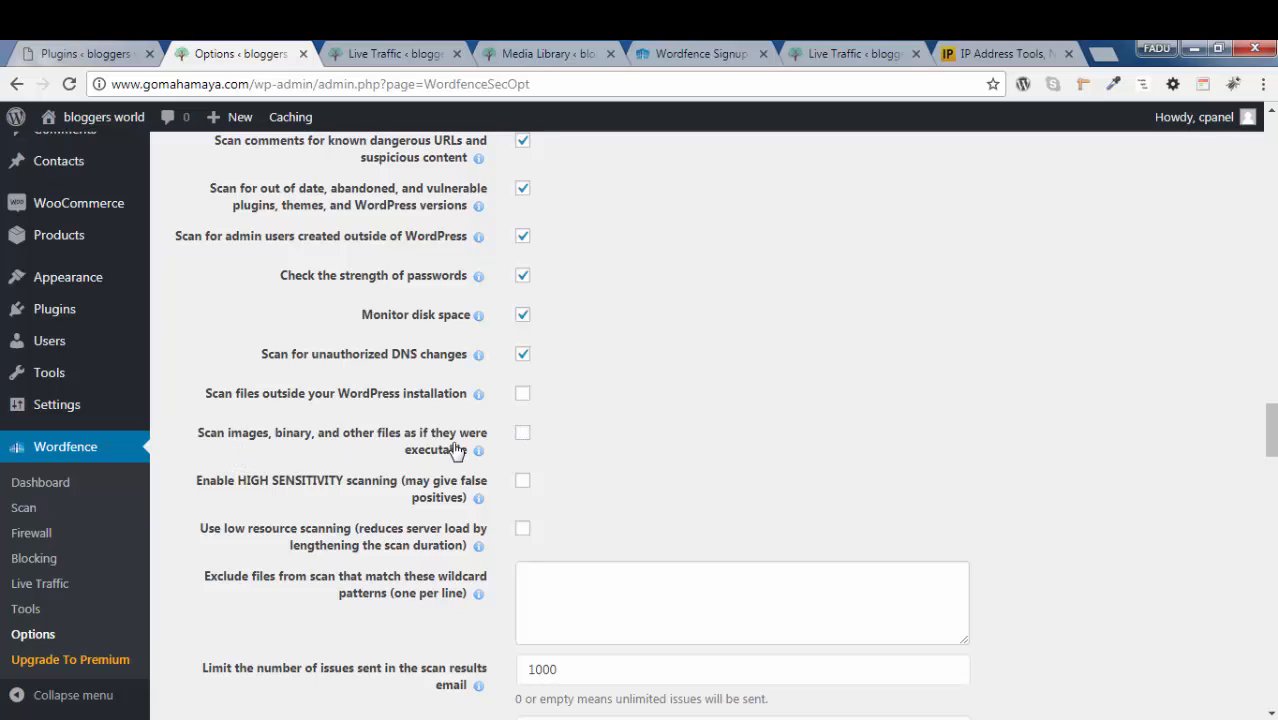
{"action": "scroll", "coordinate": [694, 435], "scroll_direction": "down", "scroll_amount": 1}
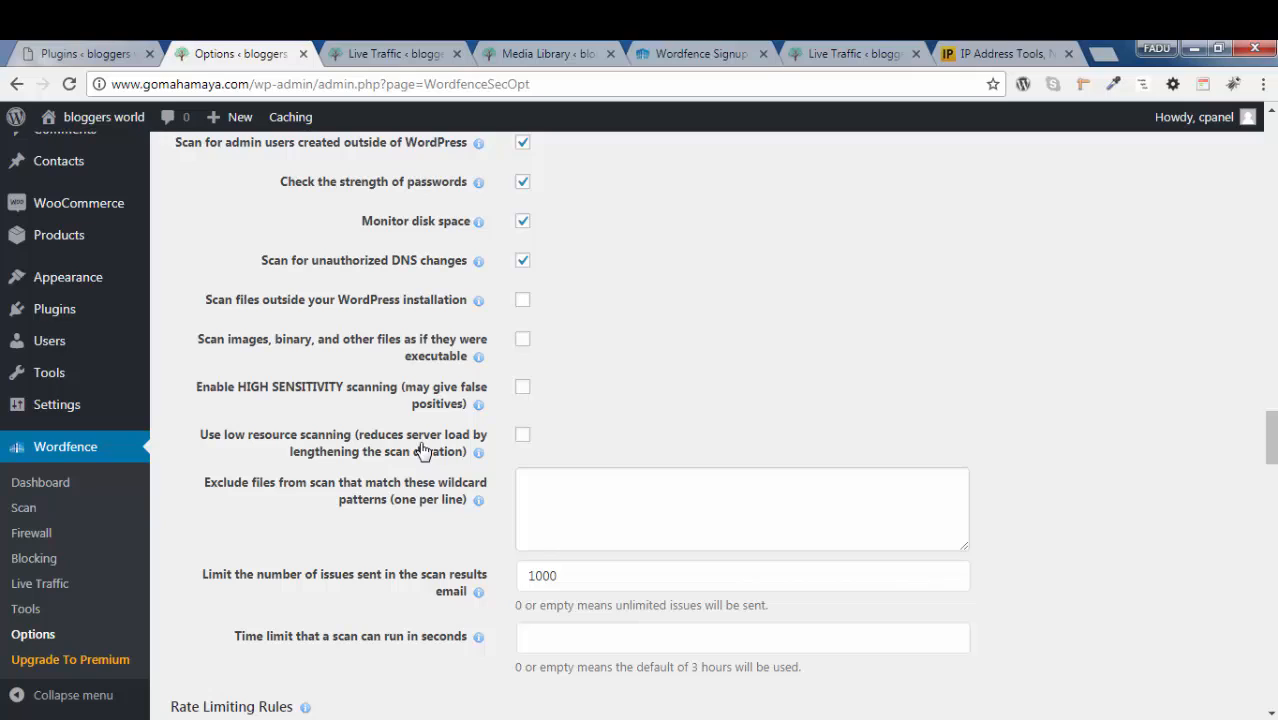
{"action": "left_click", "coordinate": [524, 440]}
{"action": "left_click", "coordinate": [523, 437]}
{"action": "scroll", "coordinate": [410, 467], "scroll_direction": "down", "scroll_amount": 2}
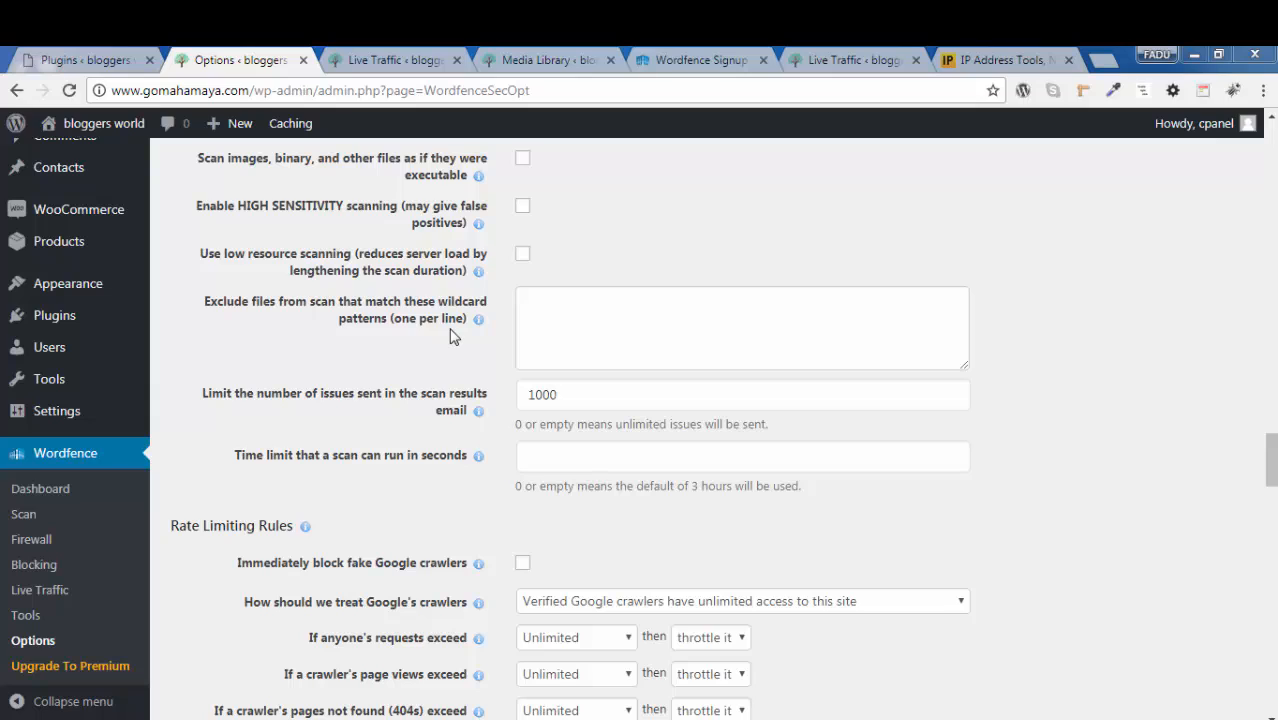
{"action": "left_click", "coordinate": [629, 329]}
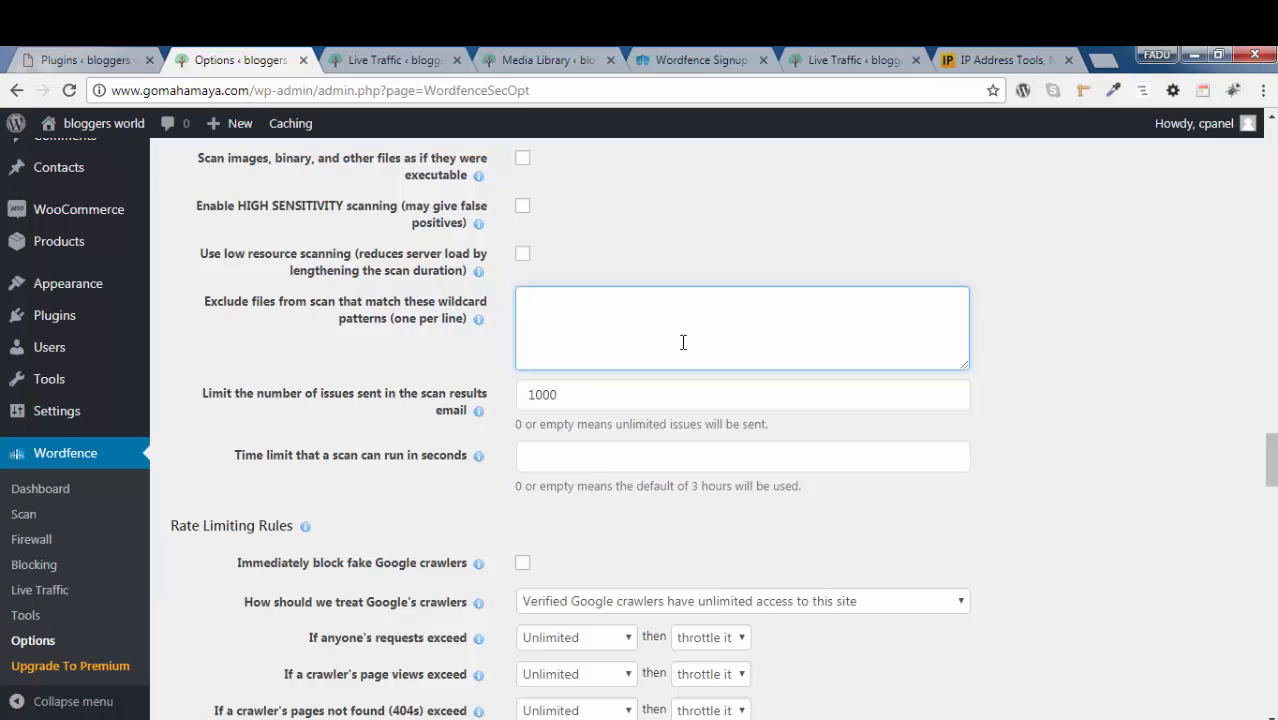
{"action": "left_click", "coordinate": [379, 407]}
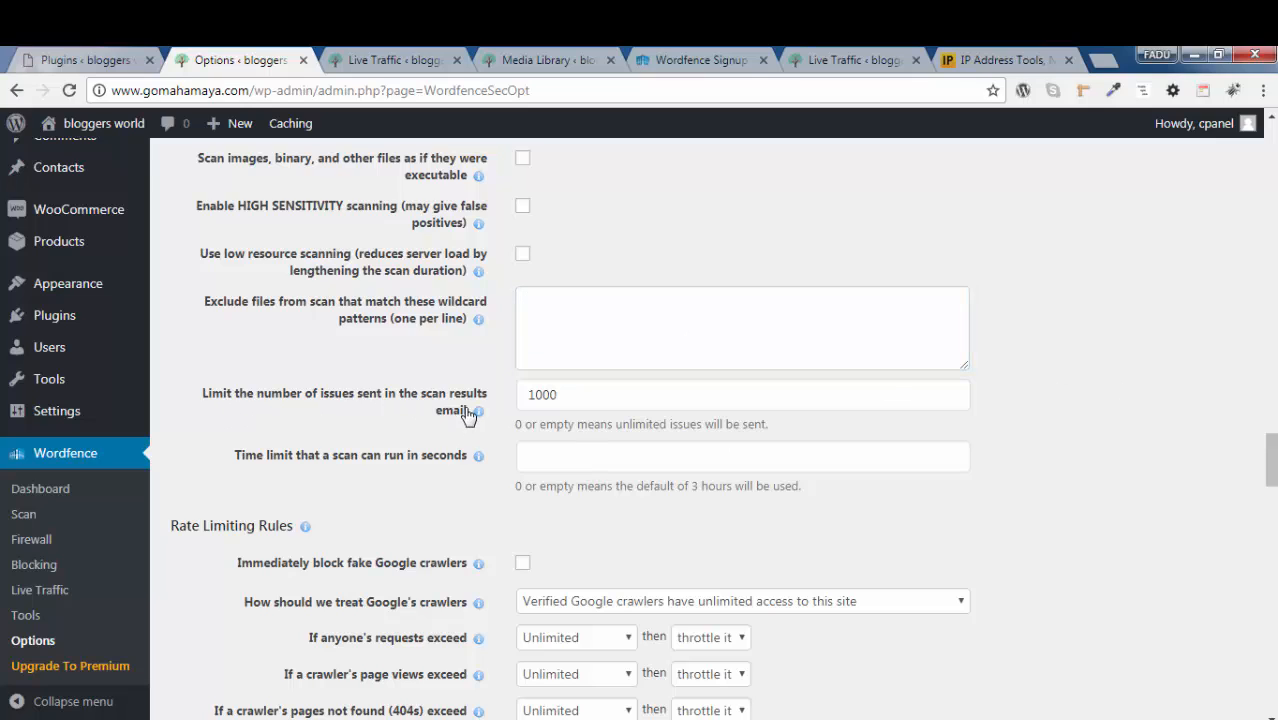
Set both the limit on issues sent in the scan results email and the scan time limit in seconds to 0
{"action": "double_click", "coordinate": [604, 392]}
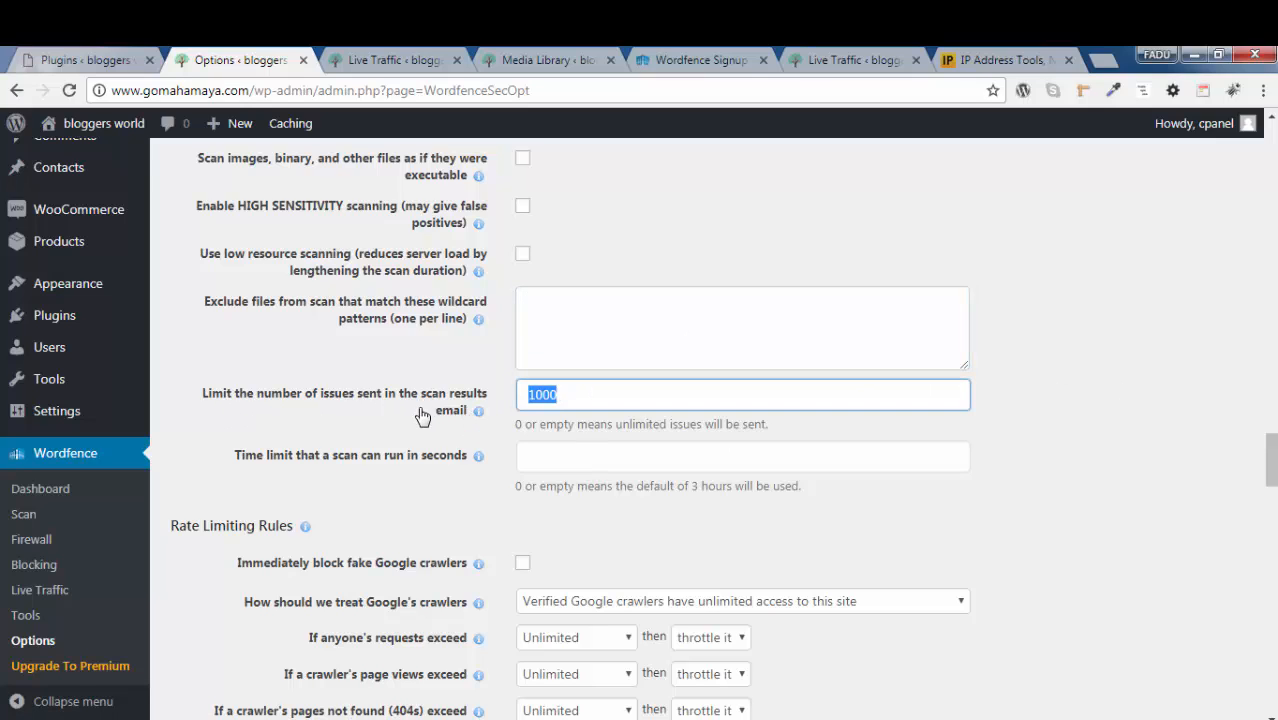
{"action": "type", "text": "0"}
{"action": "scroll", "coordinate": [577, 416], "scroll_direction": "down", "scroll_amount": 2}
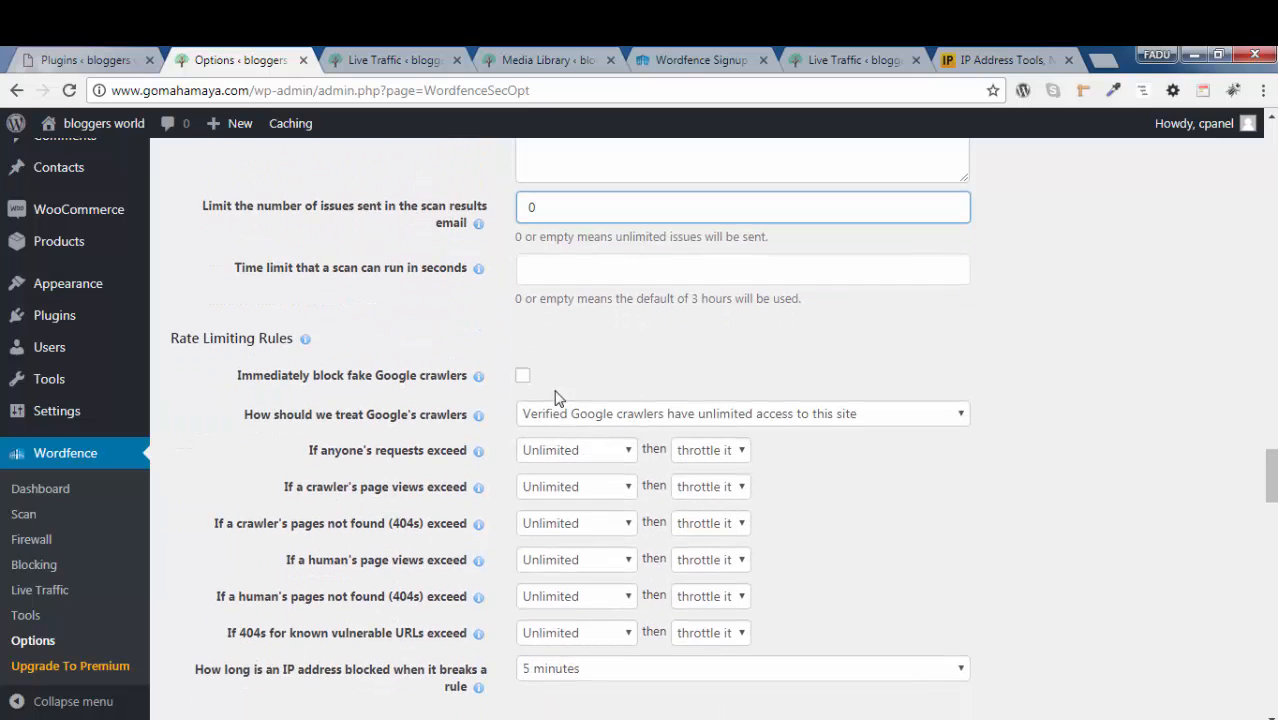
{"action": "left_click", "coordinate": [550, 269]}
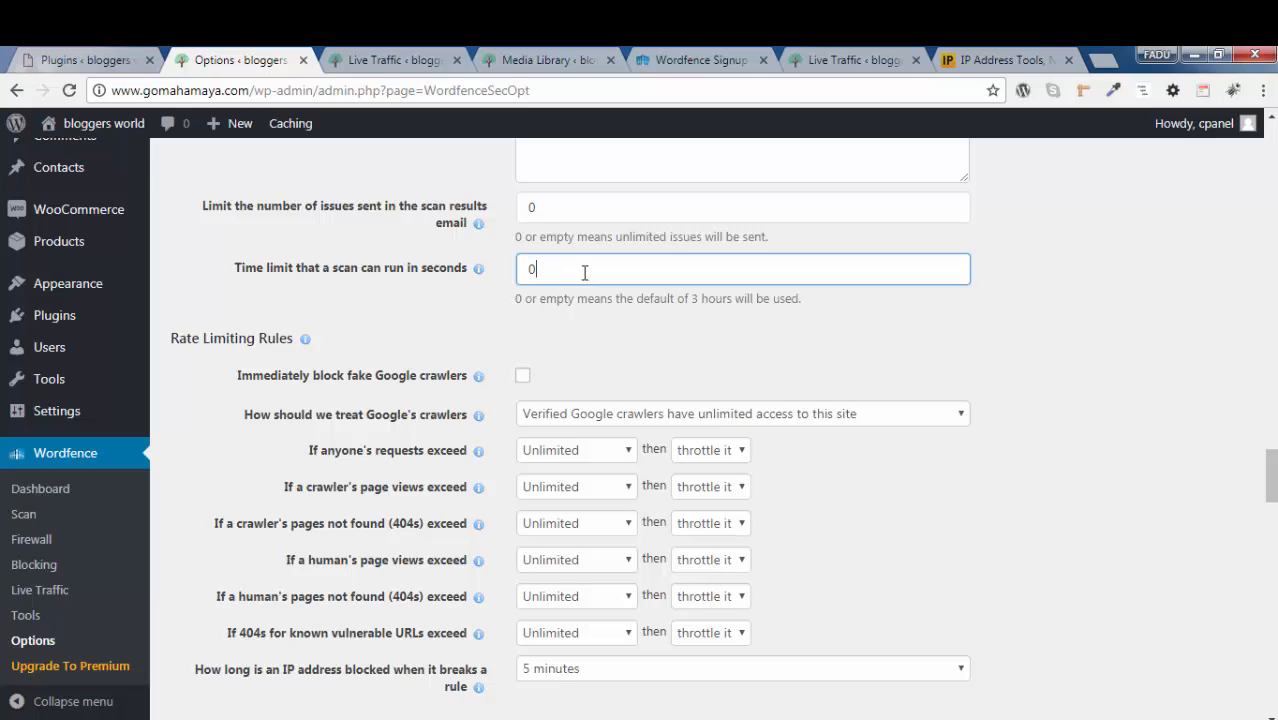
{"action": "left_click", "coordinate": [971, 313]}
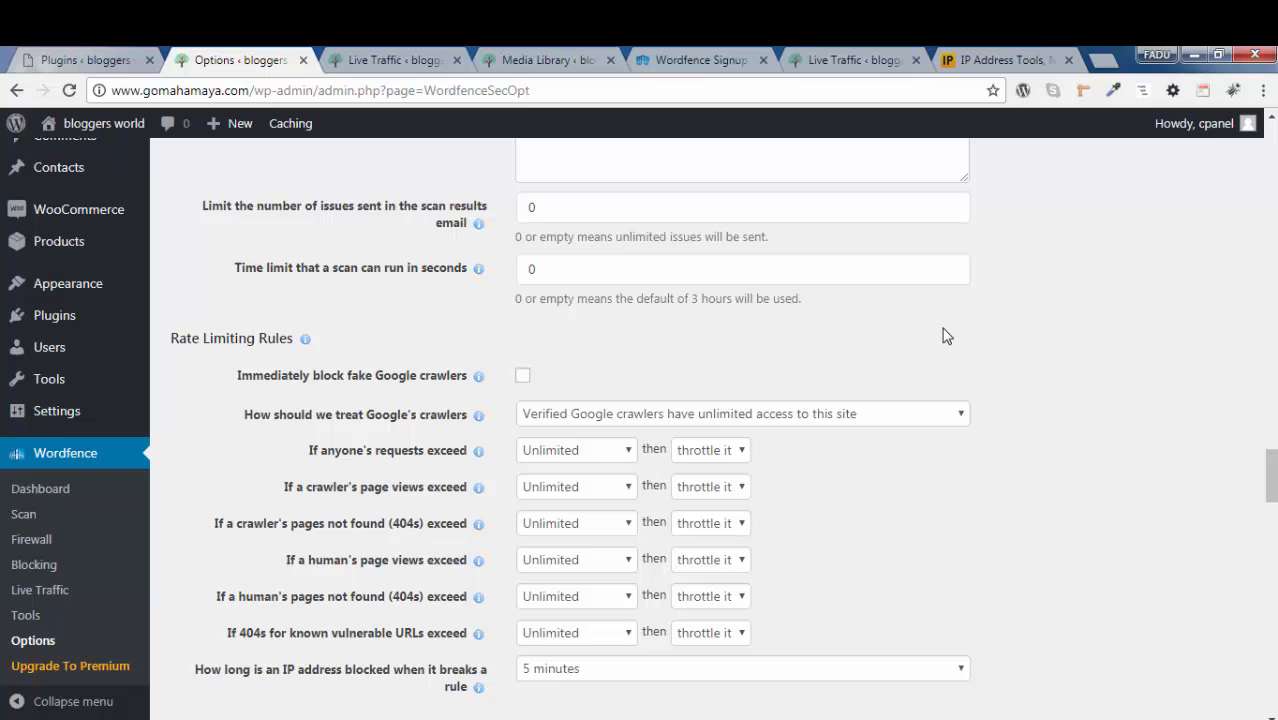
In the Rate Limiting Rules, treat Google's crawlers as "Verified Google crawlers have unlimited access to this site"
{"action": "scroll", "coordinate": [945, 335], "scroll_direction": "down", "scroll_amount": 1}
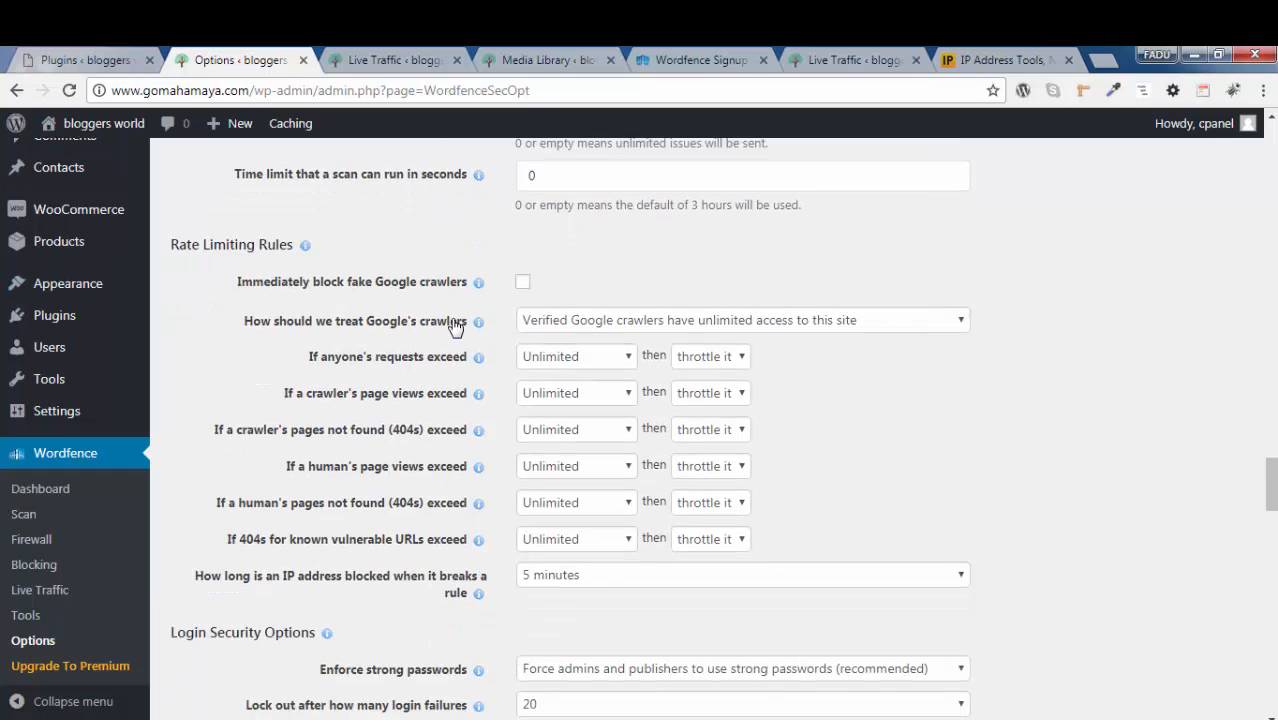
{"action": "scroll", "coordinate": [455, 325], "scroll_direction": "down", "scroll_amount": 1}
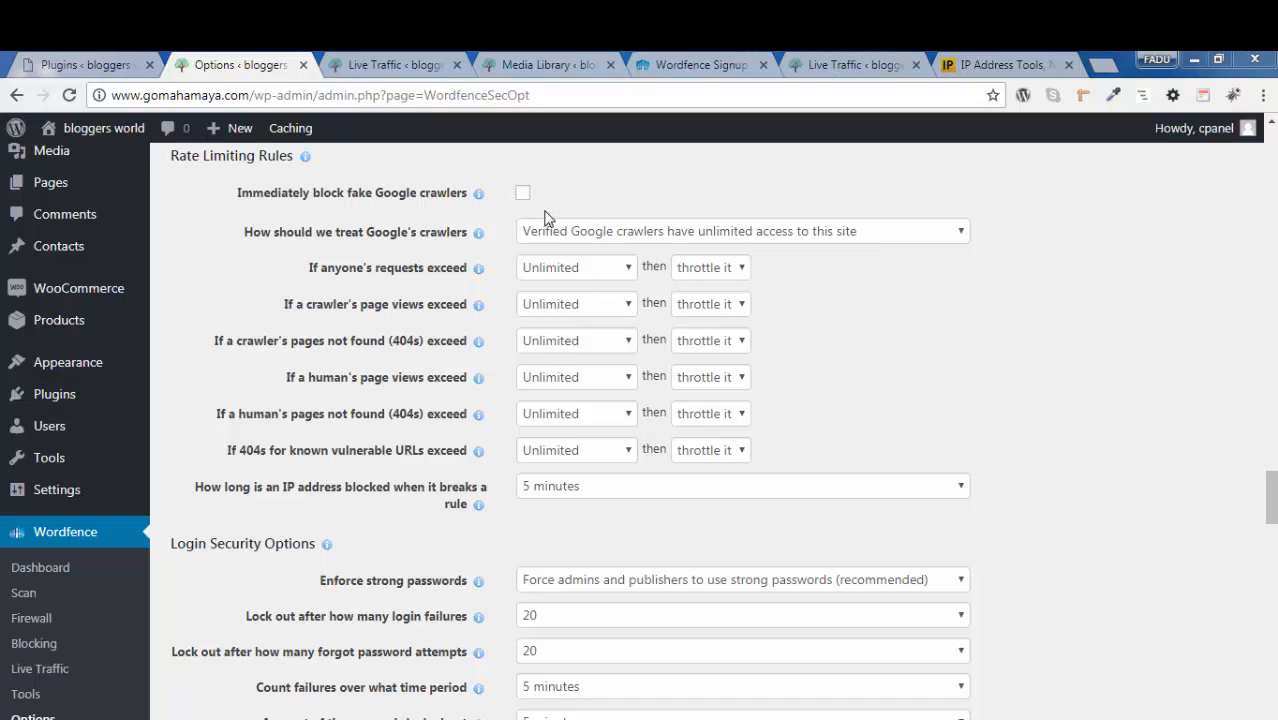
{"action": "left_click", "coordinate": [619, 236]}
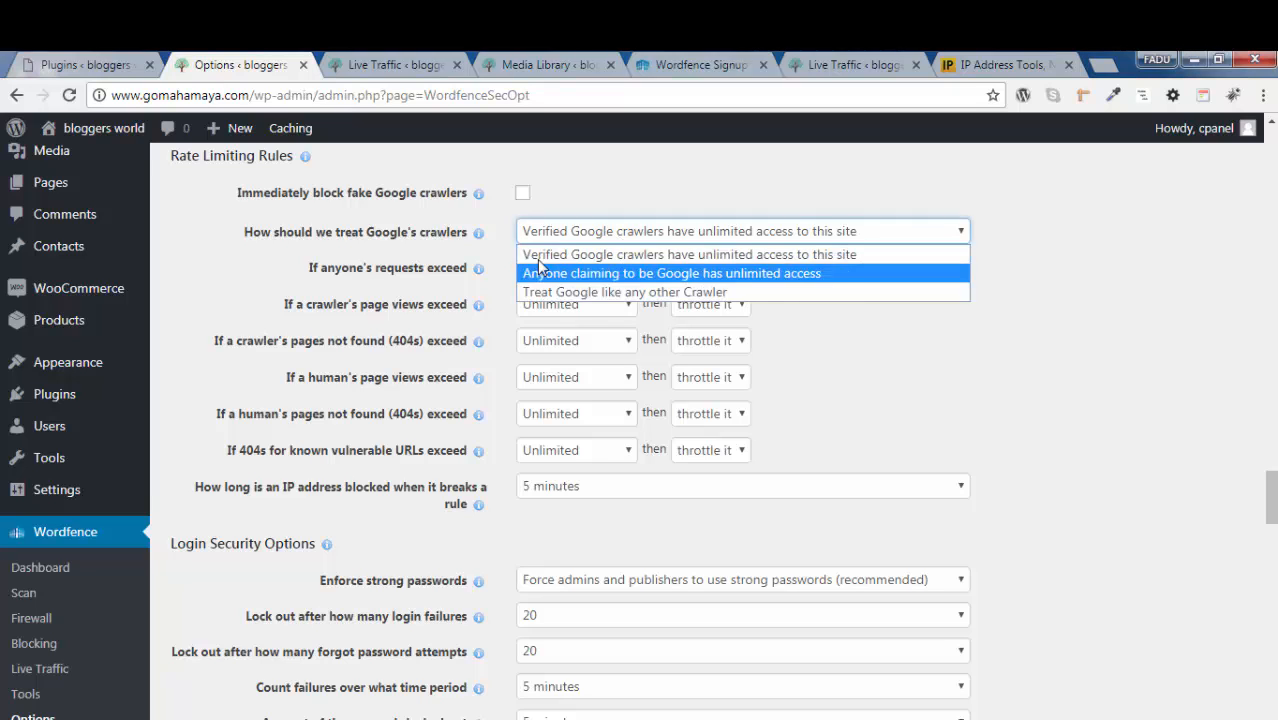
{"action": "left_click", "coordinate": [710, 255]}
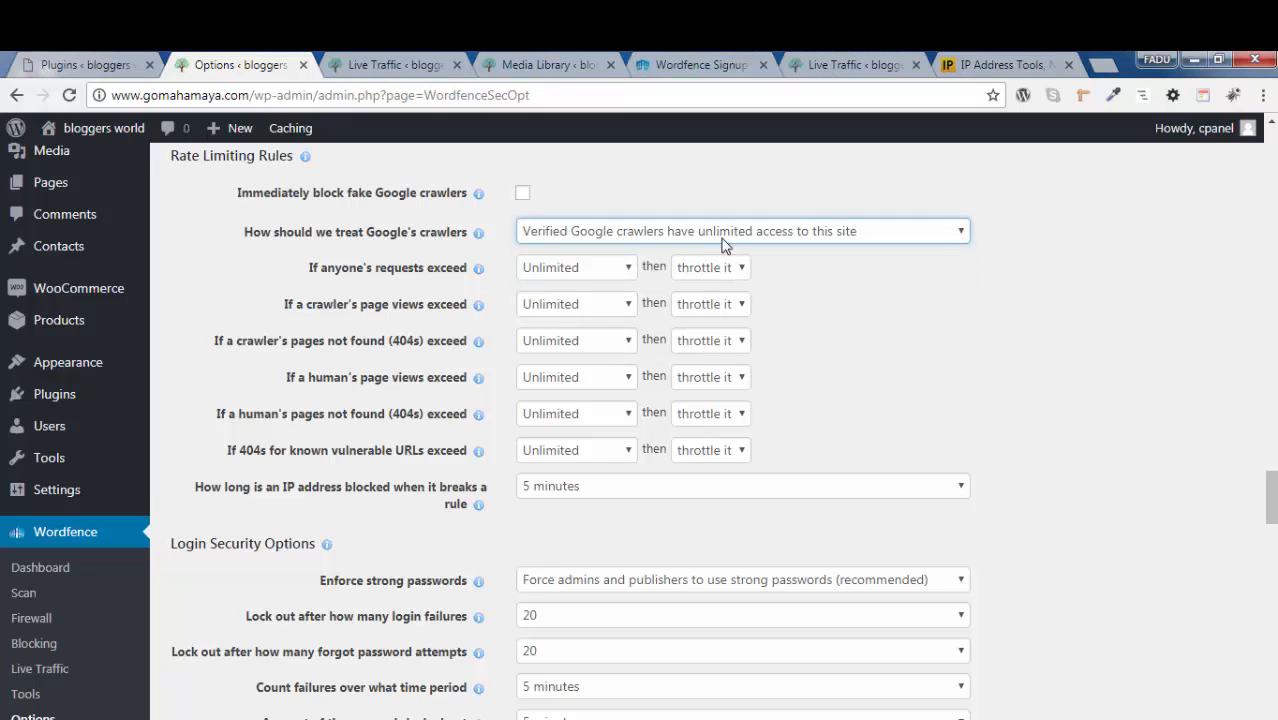
Set the rate limit for anyone's requests to 15 per minute and for a crawler's page views to 30 per minute
{"action": "scroll", "coordinate": [876, 302], "scroll_direction": "down", "scroll_amount": 1}
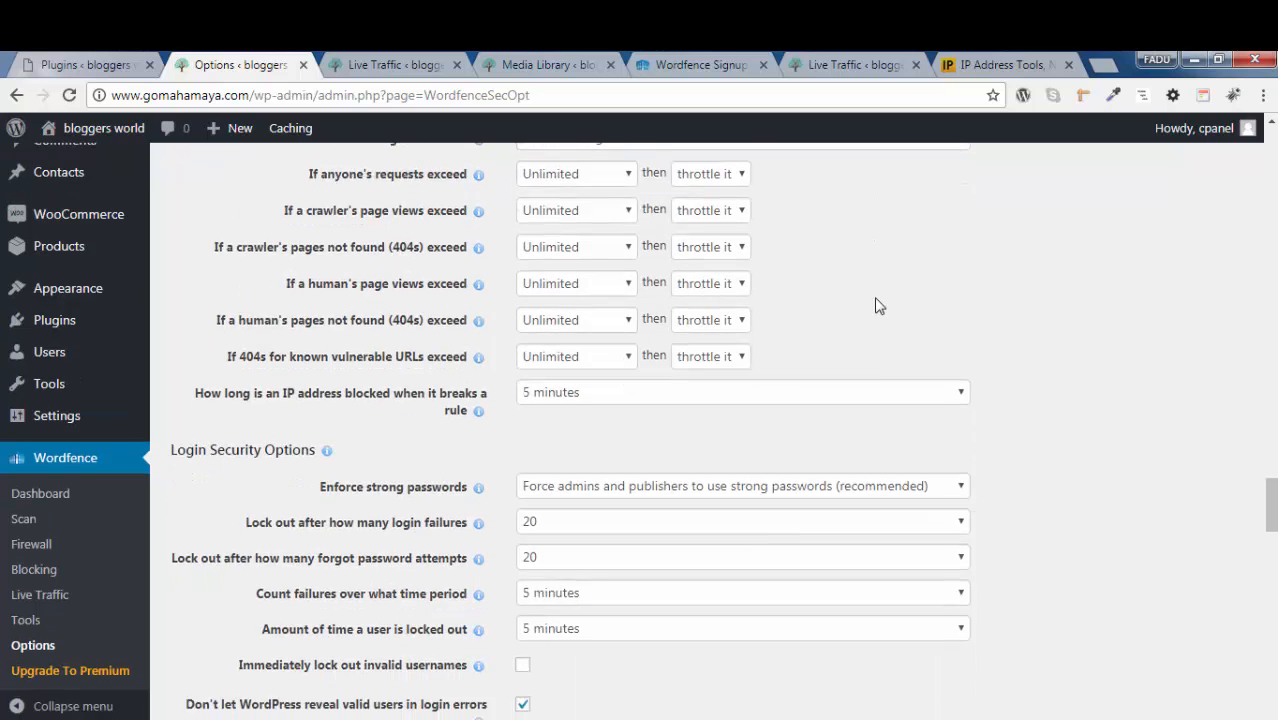
{"action": "scroll", "coordinate": [820, 298], "scroll_direction": "up", "scroll_amount": 1}
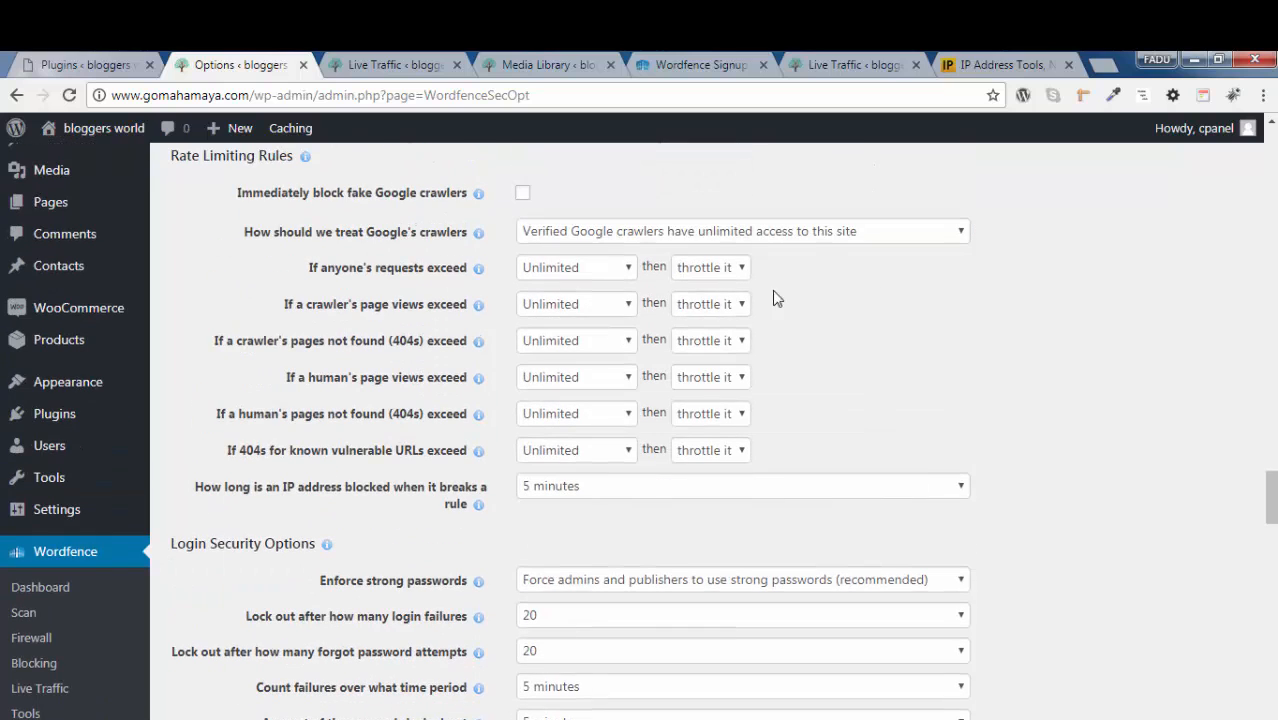
{"action": "left_click", "coordinate": [575, 269]}
{"action": "left_click", "coordinate": [566, 424]}
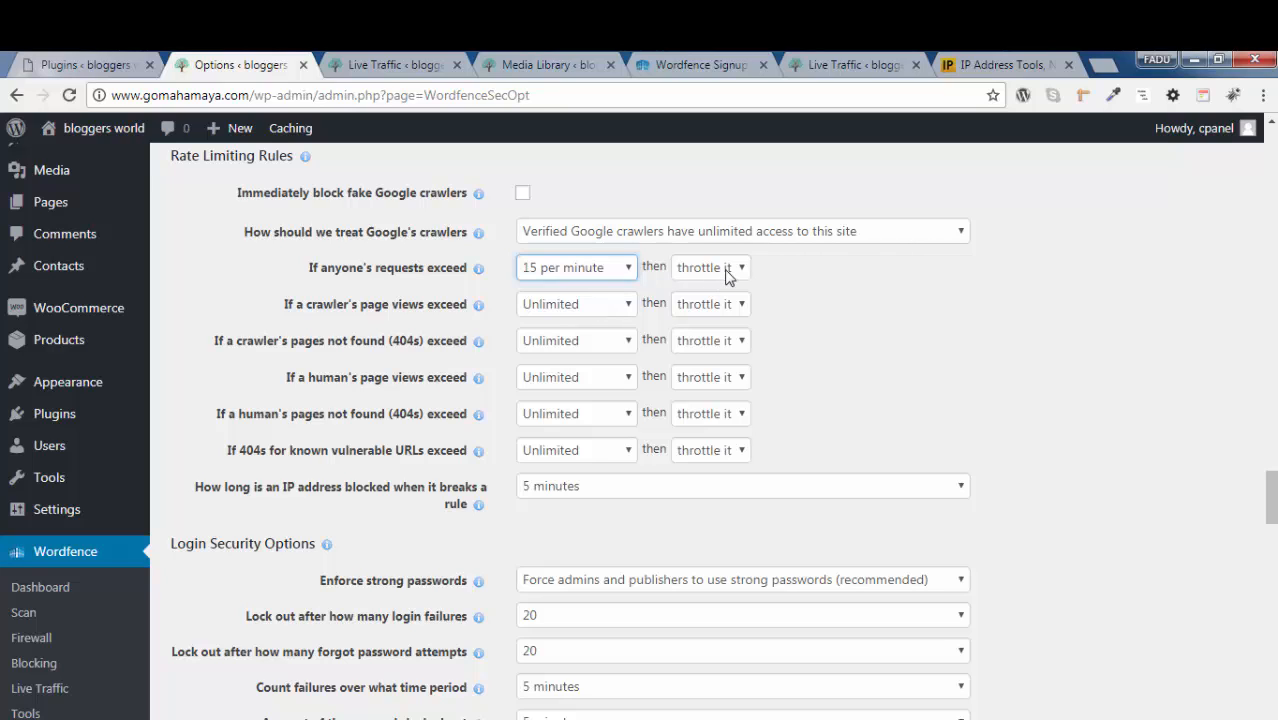
{"action": "left_click", "coordinate": [550, 305]}
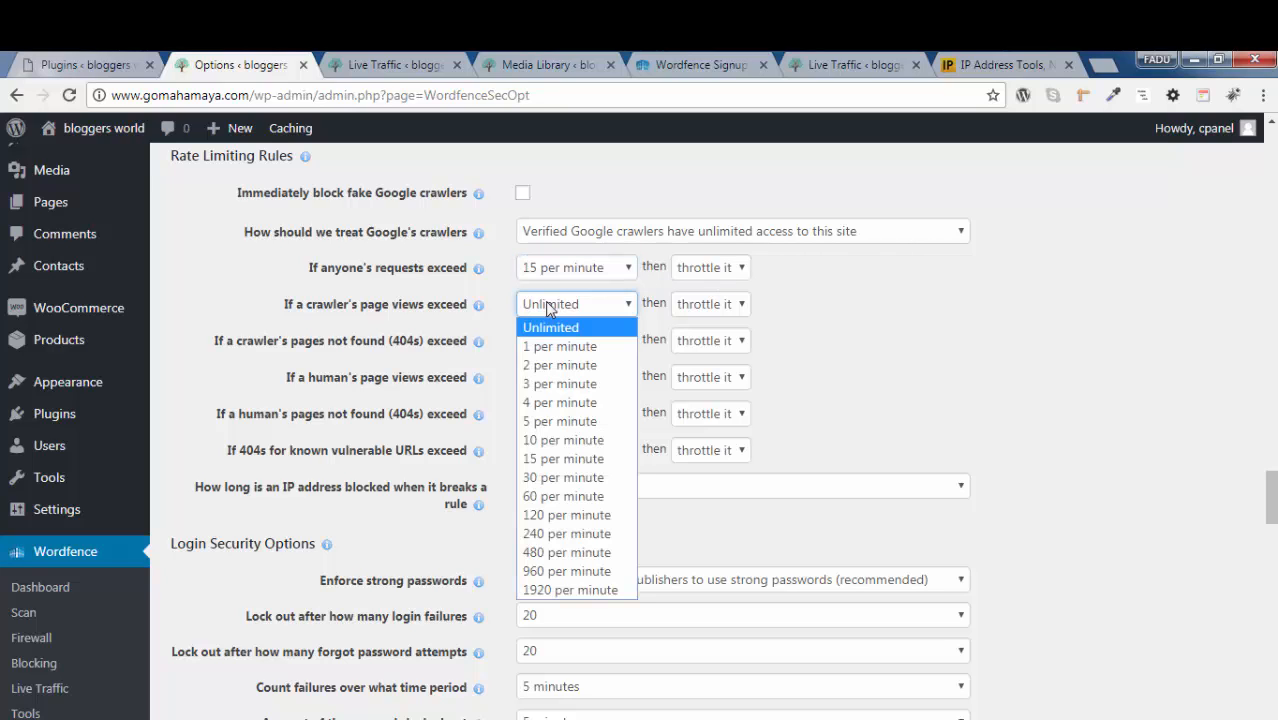
{"action": "left_click", "coordinate": [565, 477]}
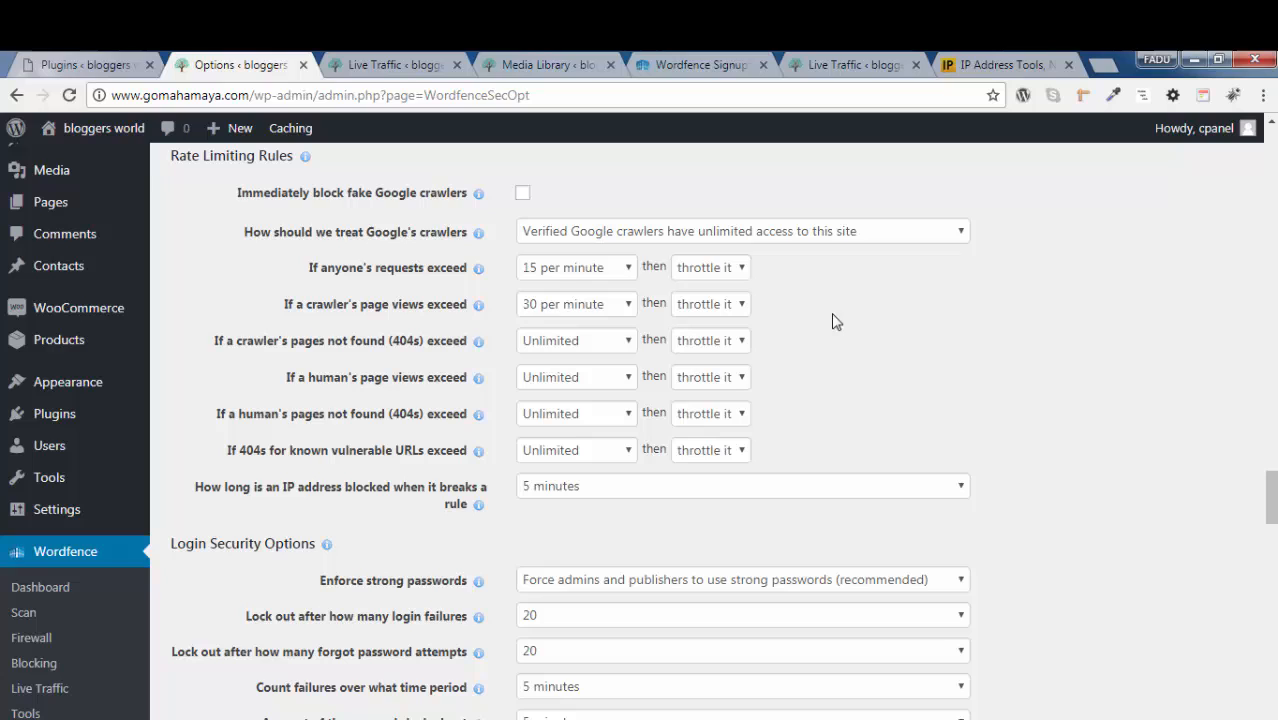
Limit a crawler's pages not found (404s) to 10 per minute and a human's page views to 15 per minute with "block it"
{"action": "left_click", "coordinate": [568, 346]}
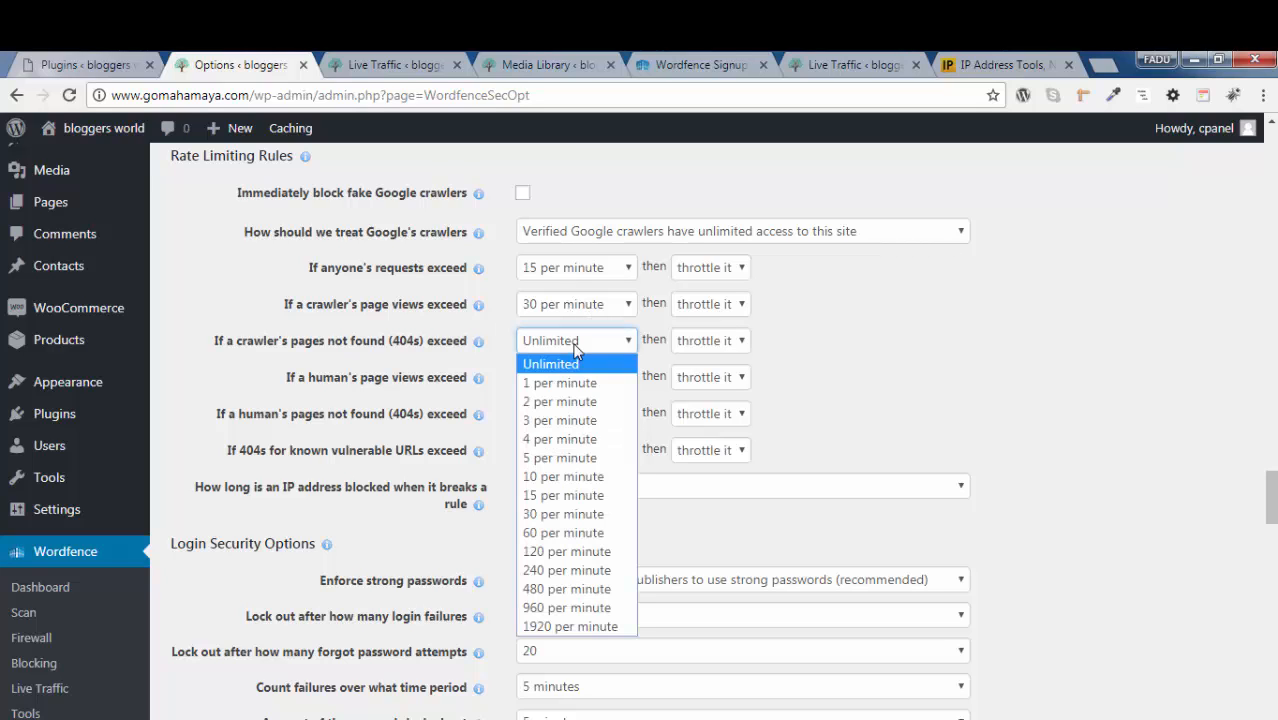
{"action": "left_click", "coordinate": [585, 477]}
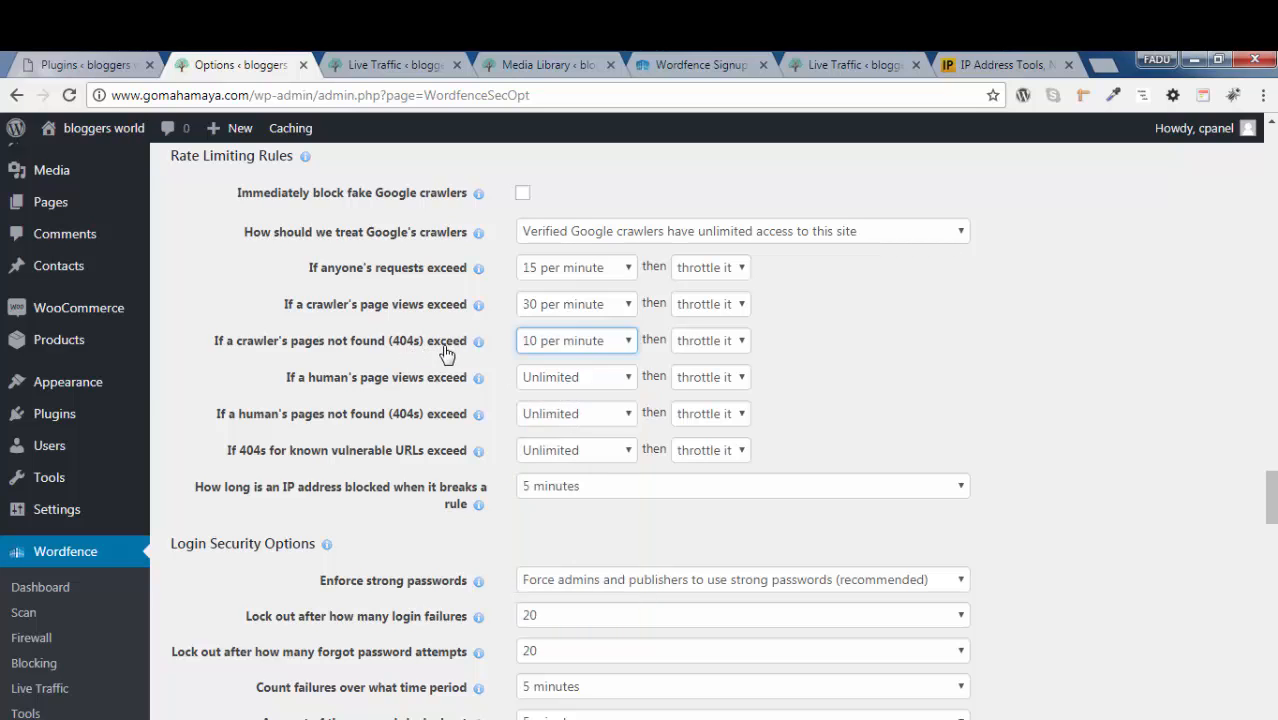
{"action": "left_click", "coordinate": [863, 349]}
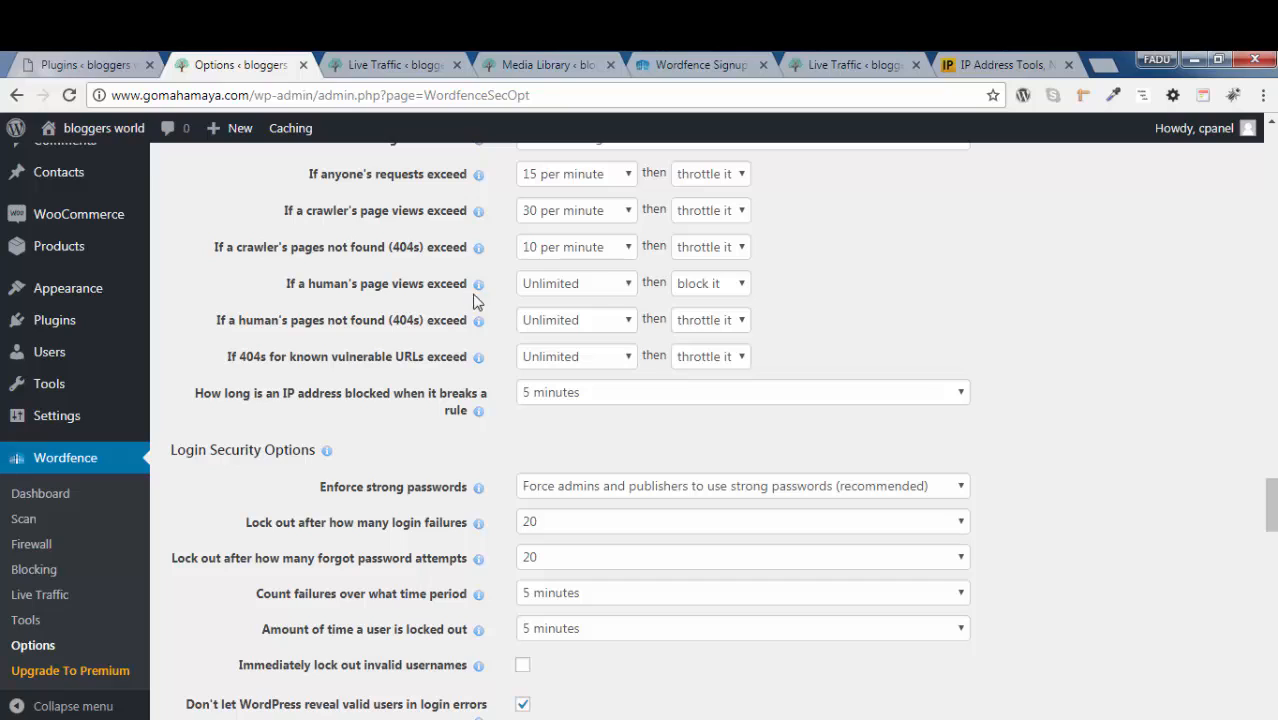
{"action": "left_click", "coordinate": [549, 292]}
{"action": "left_click", "coordinate": [580, 438]}
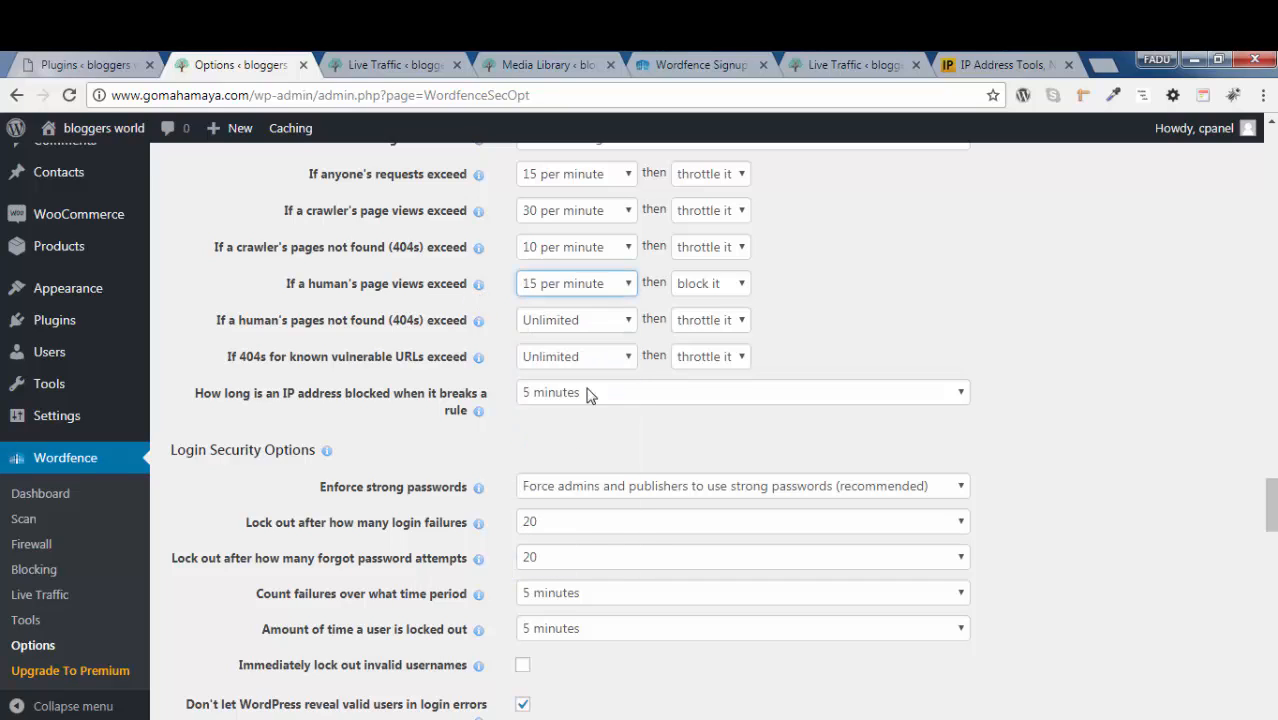
Limit a human's pages not found (404s) and 404s for known vulnerable URLs to 10 per minute each
{"action": "left_click", "coordinate": [727, 291]}
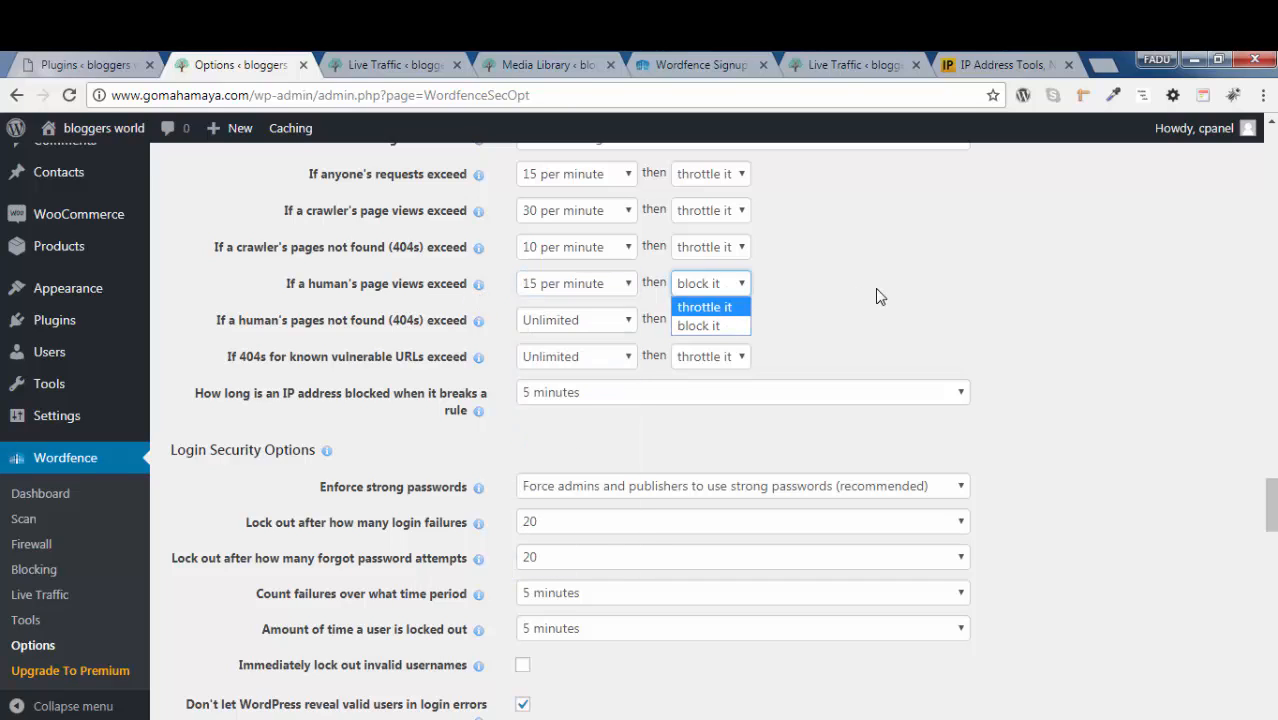
{"action": "left_click", "coordinate": [874, 296]}
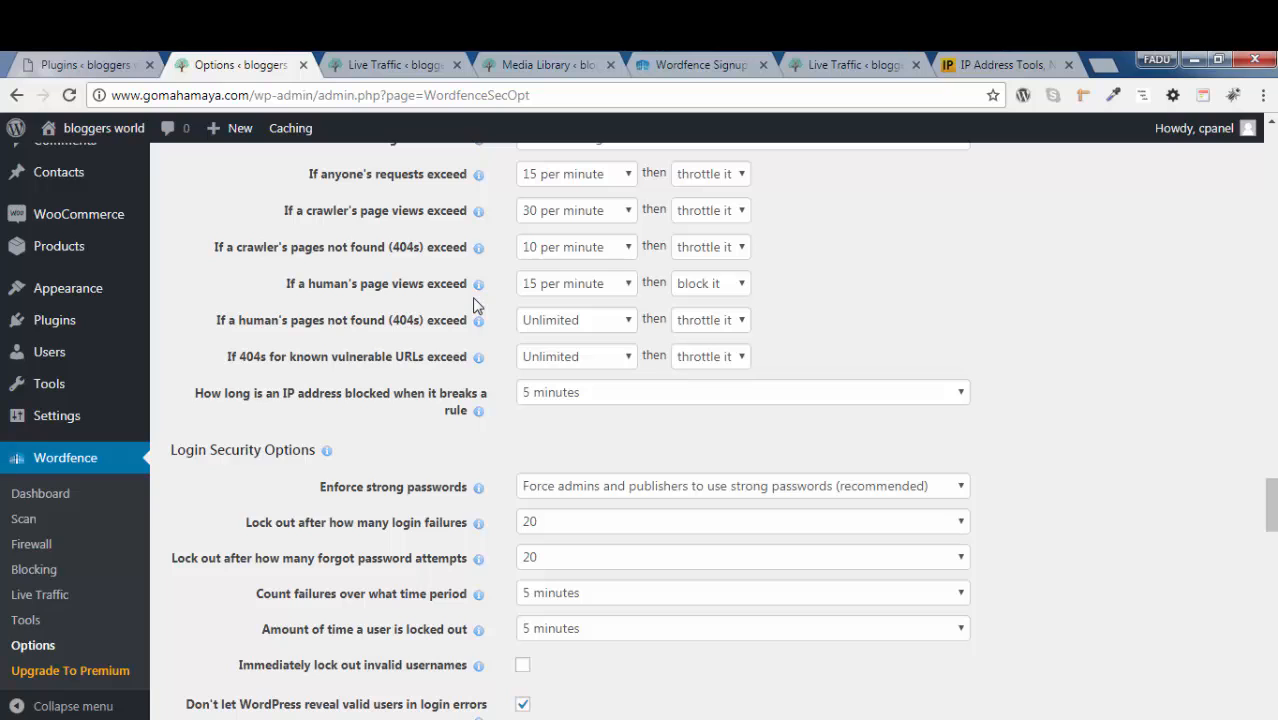
{"action": "scroll", "coordinate": [1058, 281], "scroll_direction": "down", "scroll_amount": 1}
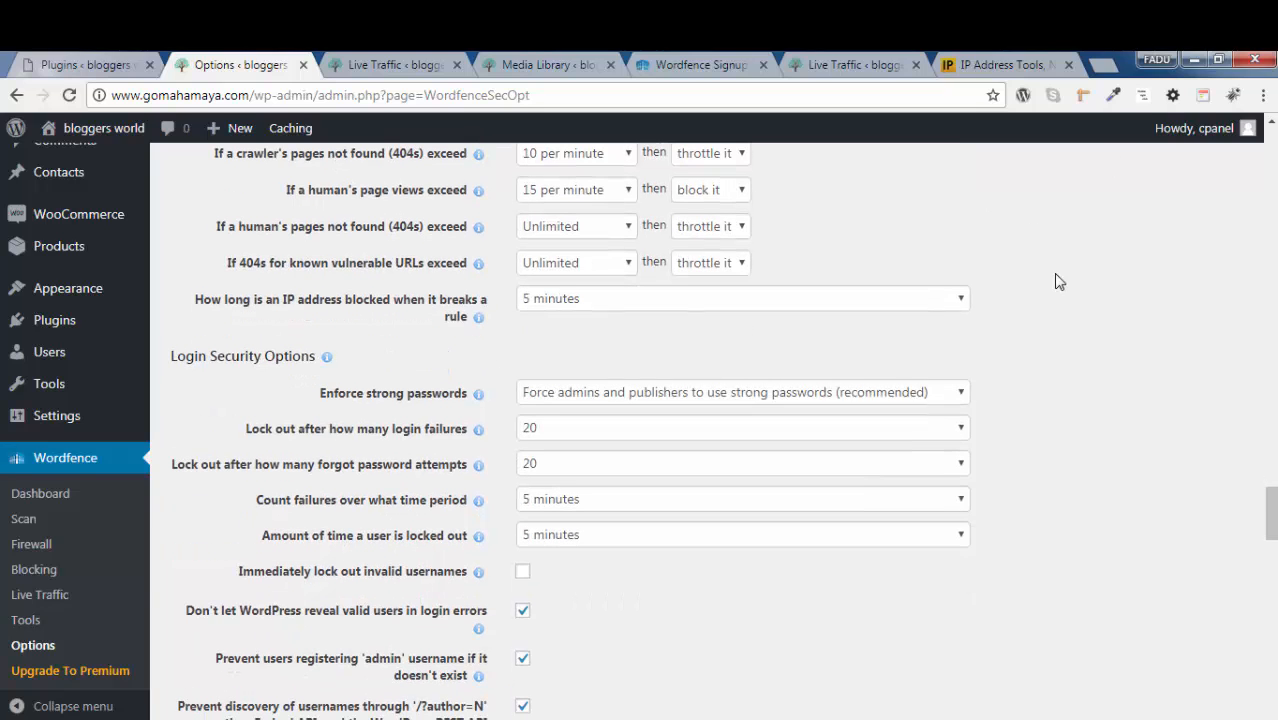
{"action": "left_click", "coordinate": [536, 230]}
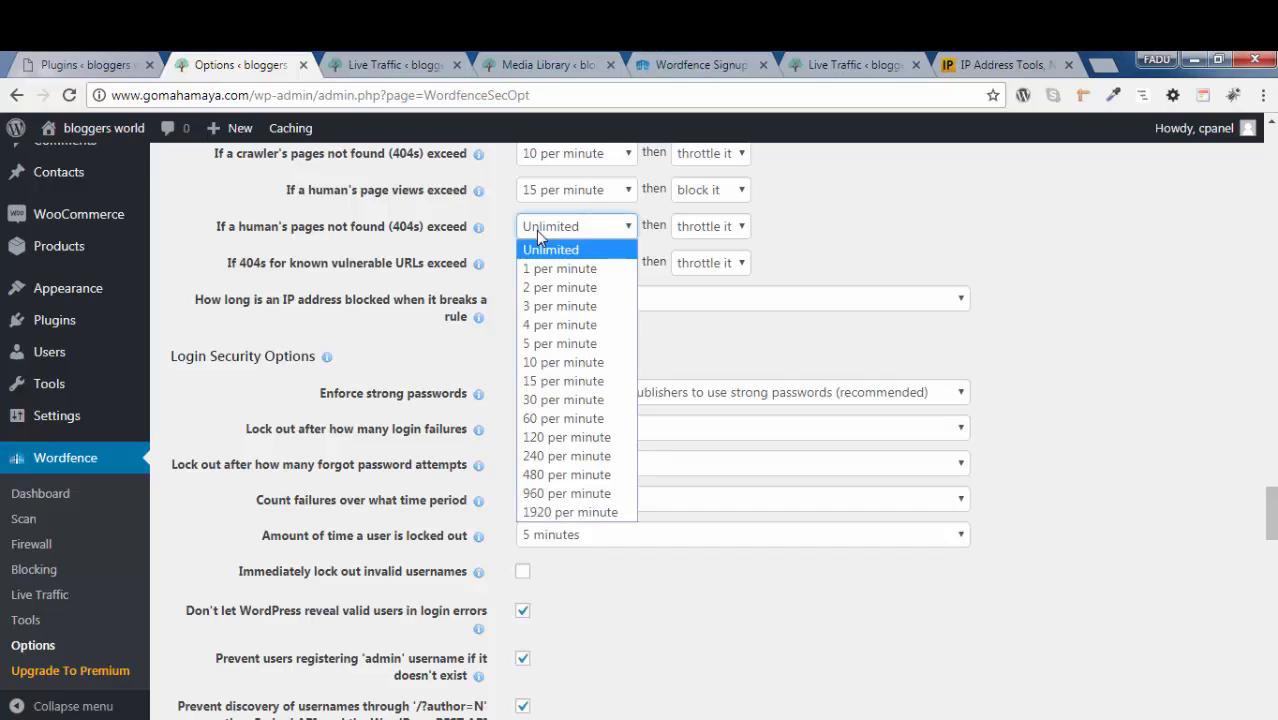
{"action": "left_click", "coordinate": [575, 354]}
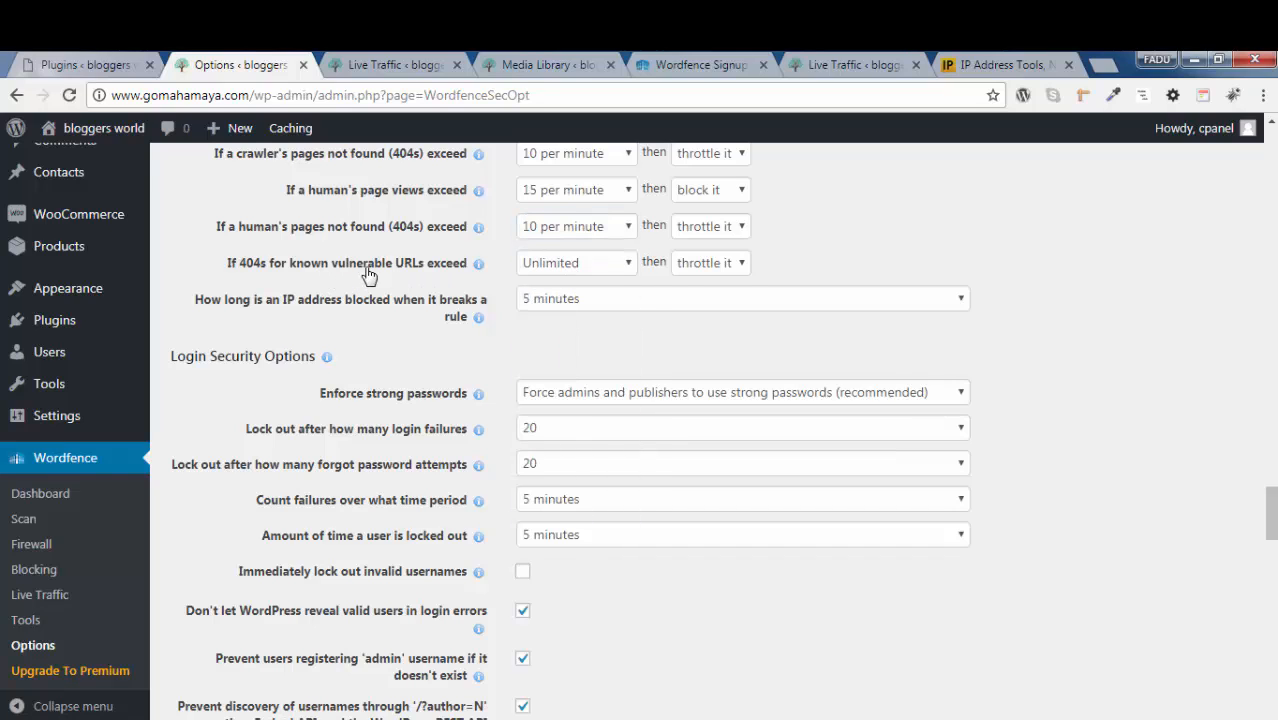
{"action": "left_click", "coordinate": [583, 268]}
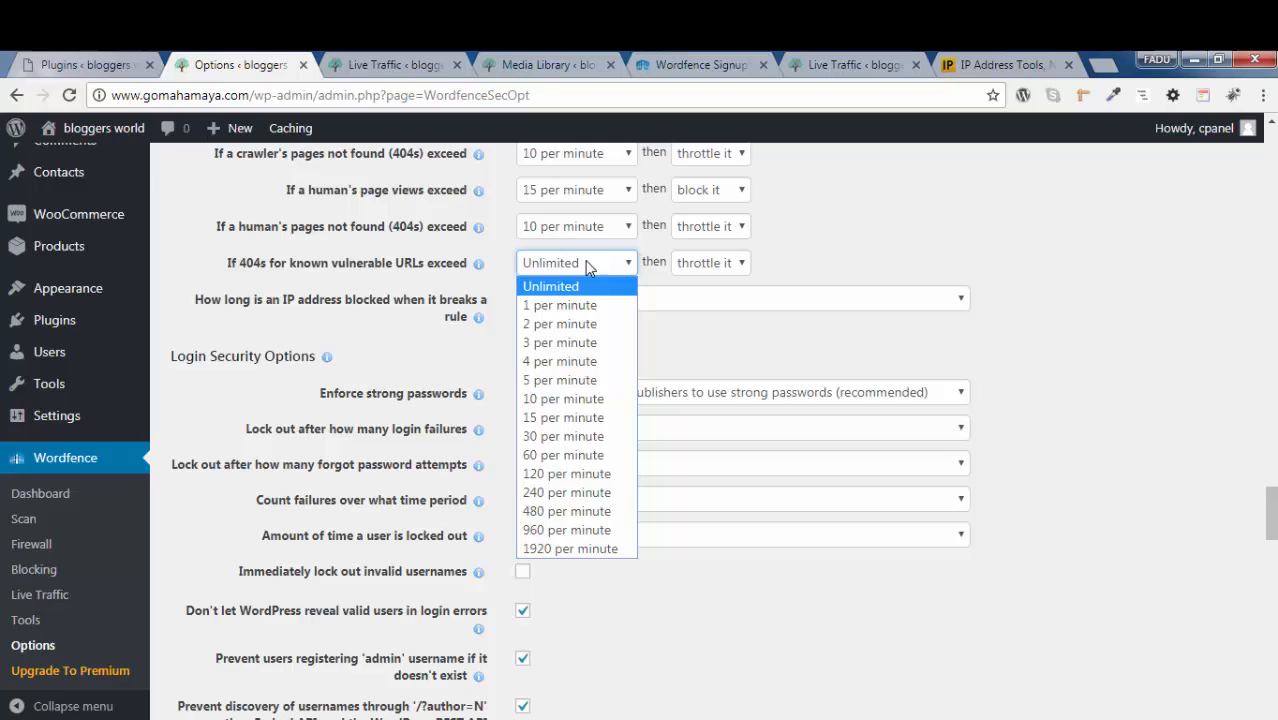
{"action": "left_click", "coordinate": [595, 402]}
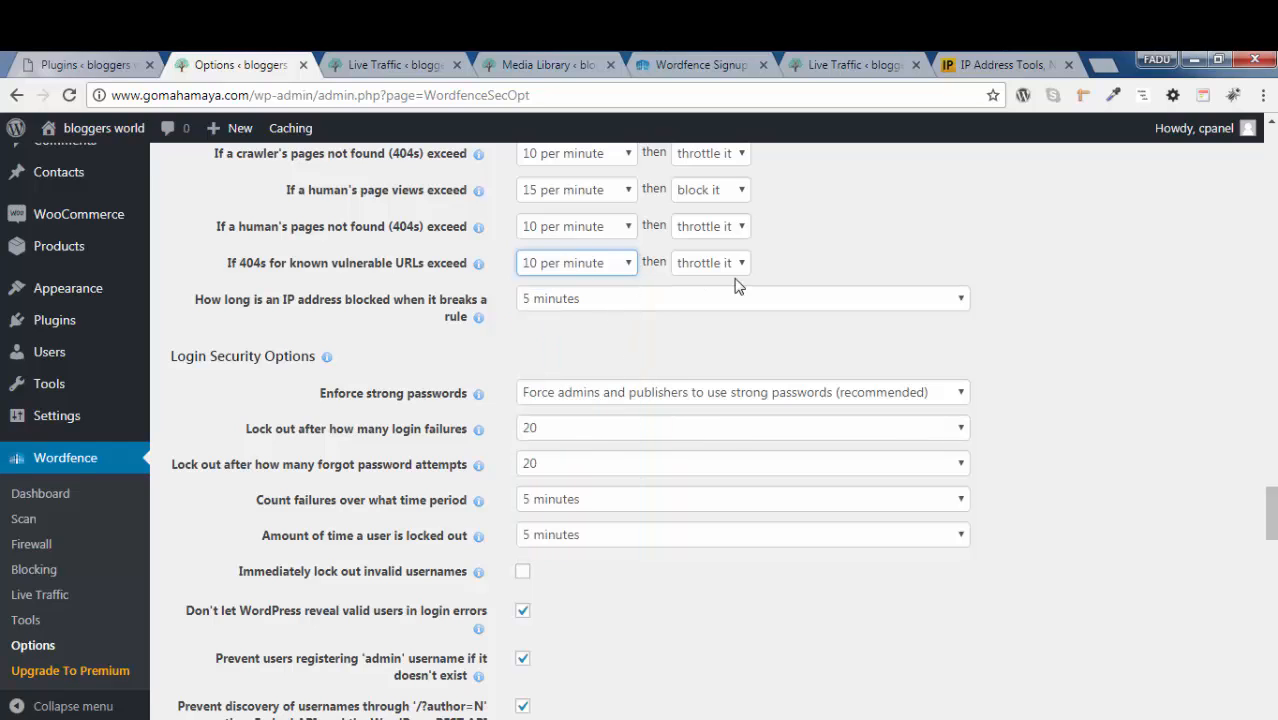
{"action": "left_click", "coordinate": [1106, 272]}
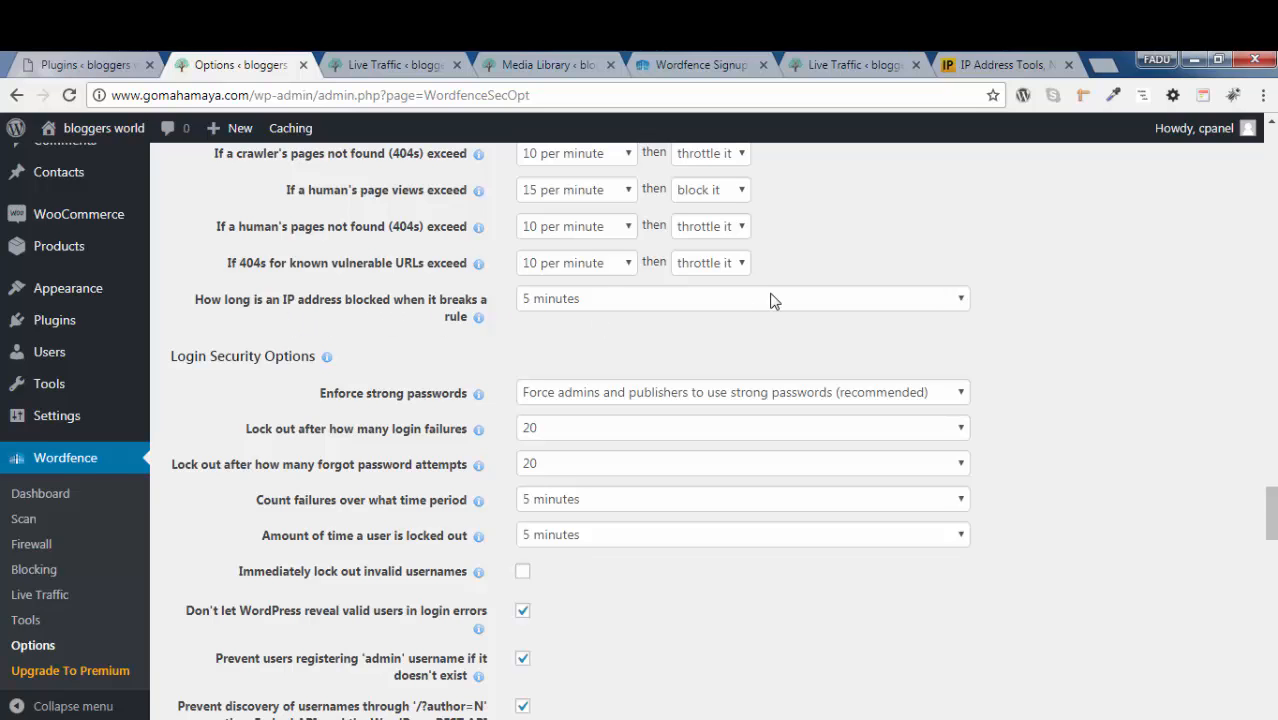
Set how long an IP address is blocked when it breaks a rule to 6 hours
{"action": "scroll", "coordinate": [760, 285], "scroll_direction": "up", "scroll_amount": 1}
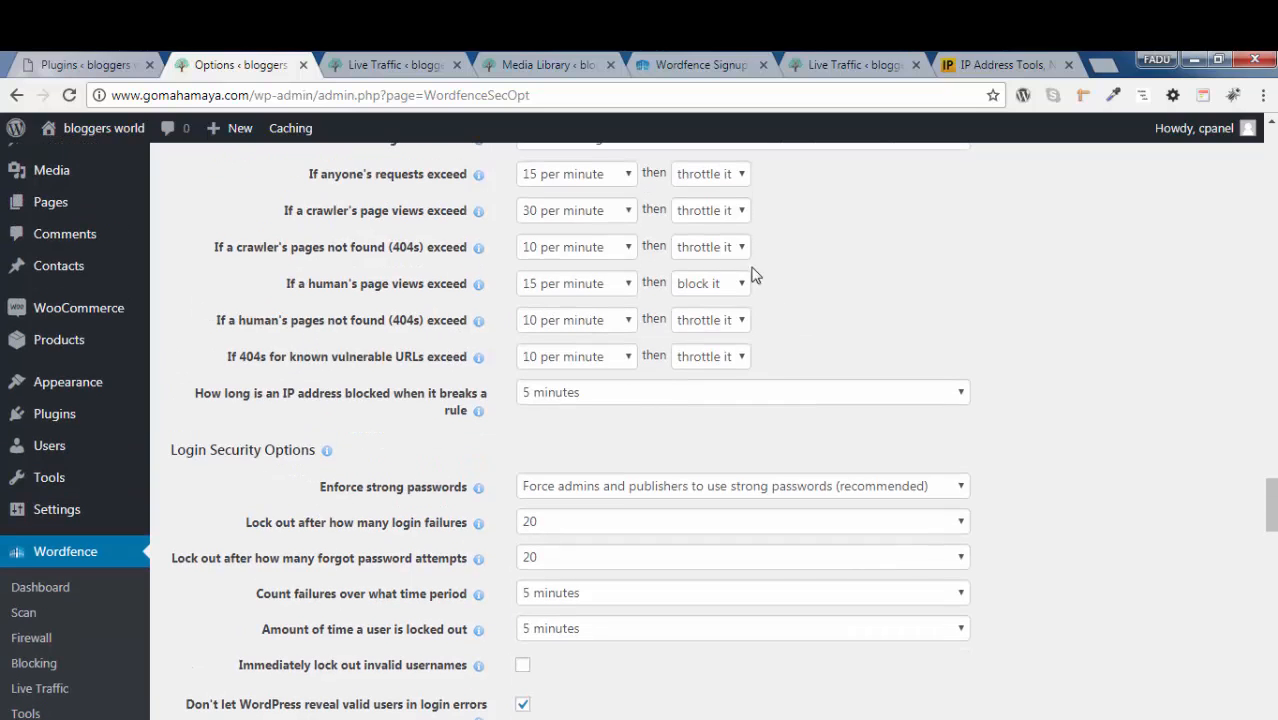
{"action": "left_click", "coordinate": [740, 398]}
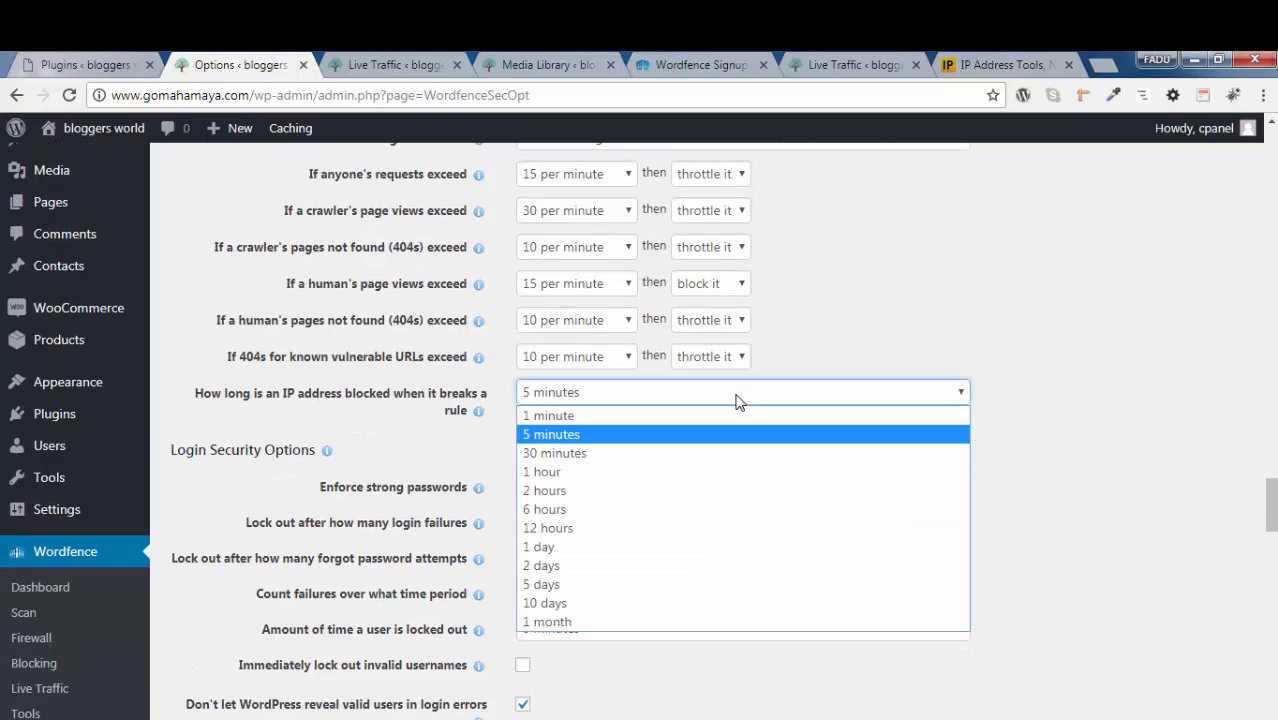
{"action": "left_click", "coordinate": [715, 510]}
{"action": "left_click", "coordinate": [1066, 387]}
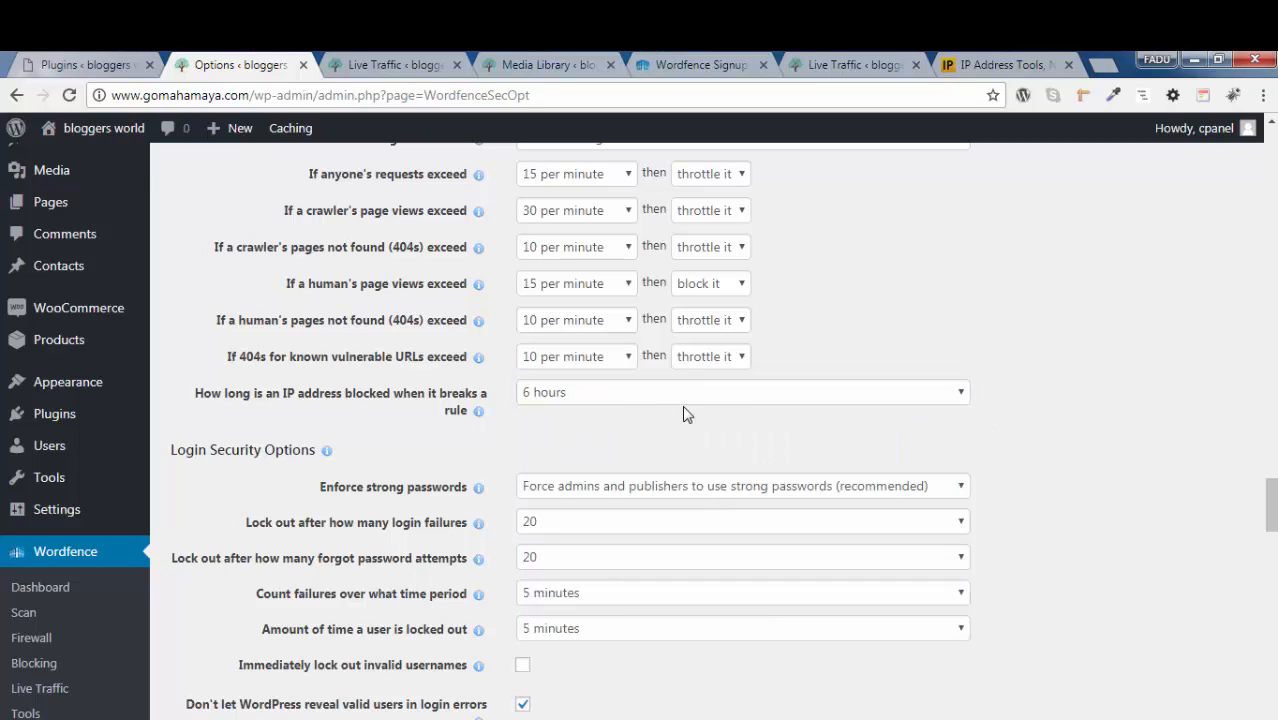
In the Login Security Options, enforce strong passwords with "Force admins and publishers to use strong passwords (recommended)"
{"action": "scroll", "coordinate": [1232, 374], "scroll_direction": "down", "scroll_amount": 3}
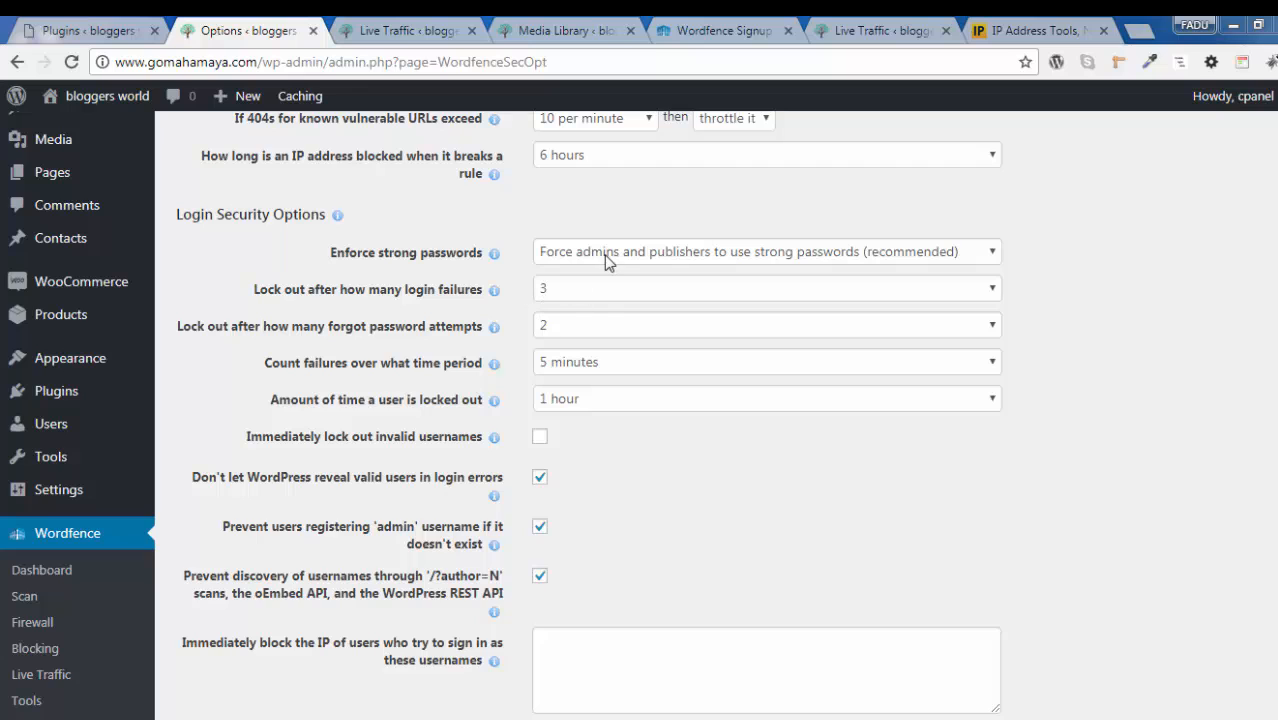
{"action": "left_click", "coordinate": [588, 264]}
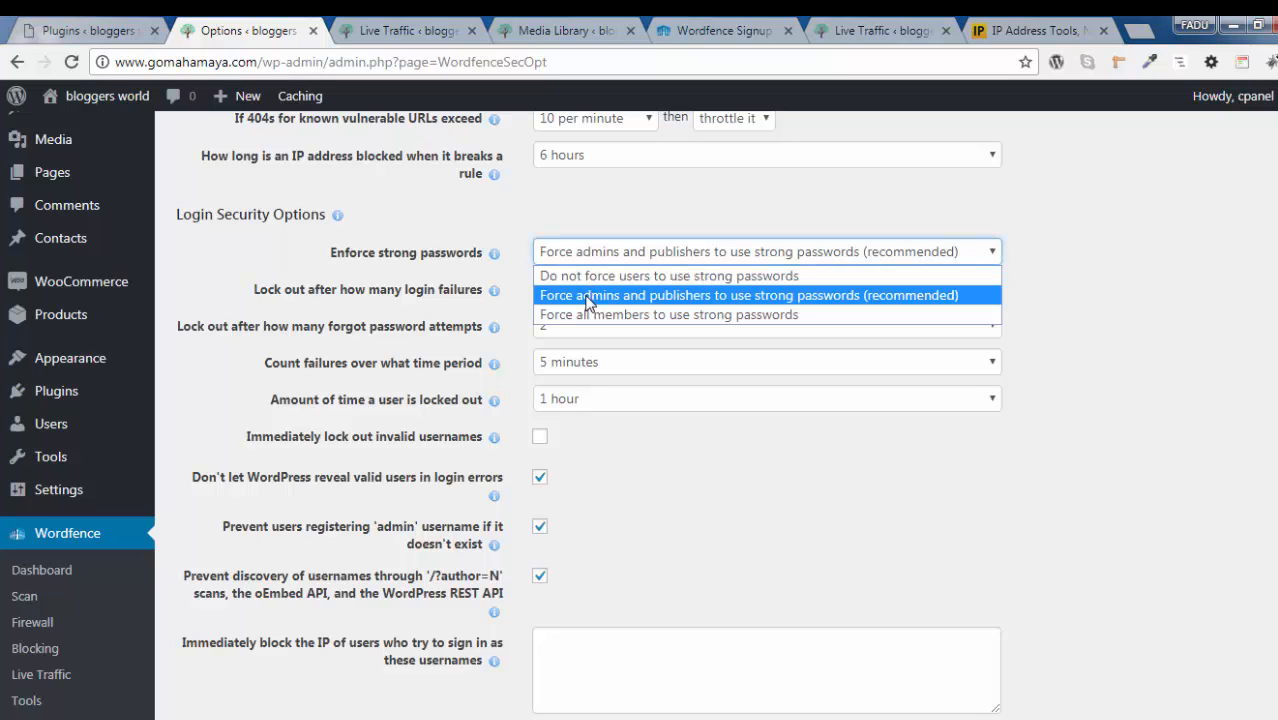
{"action": "left_click", "coordinate": [731, 299]}
{"action": "left_click", "coordinate": [1079, 270]}
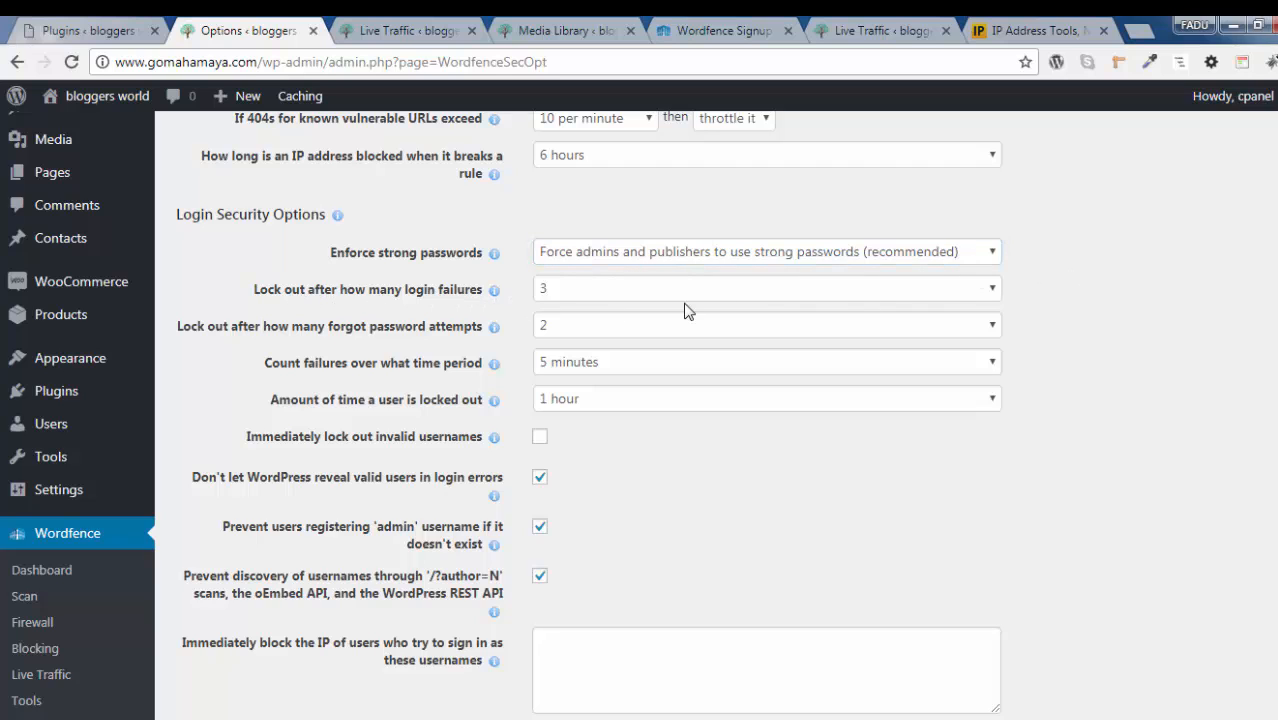
Lock users out after 3 login failures and after 2 forgot password attempts
{"action": "left_click", "coordinate": [621, 300]}
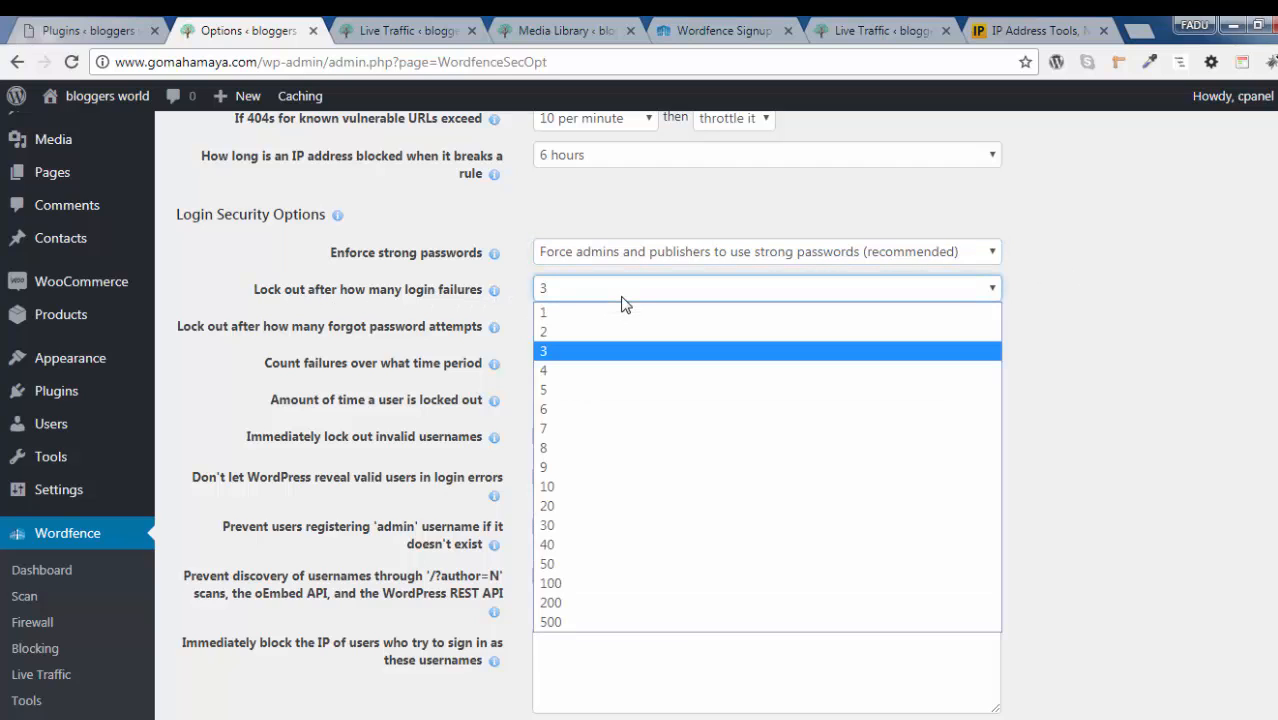
{"action": "left_click", "coordinate": [591, 358]}
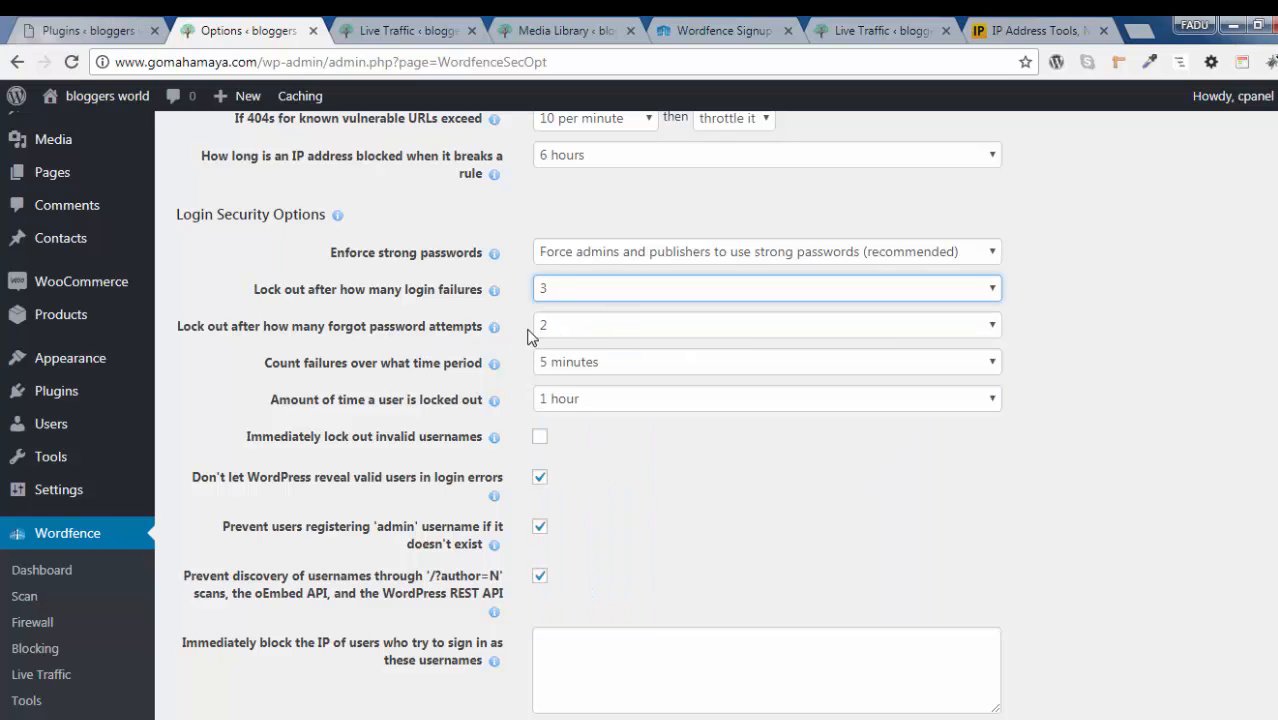
{"action": "left_click", "coordinate": [550, 328]}
{"action": "left_click", "coordinate": [563, 365]}
Count login failures over 5 minutes and set the amount of time a user is locked out to 1 hour
{"action": "scroll", "coordinate": [551, 285], "scroll_direction": "down", "scroll_amount": 1}
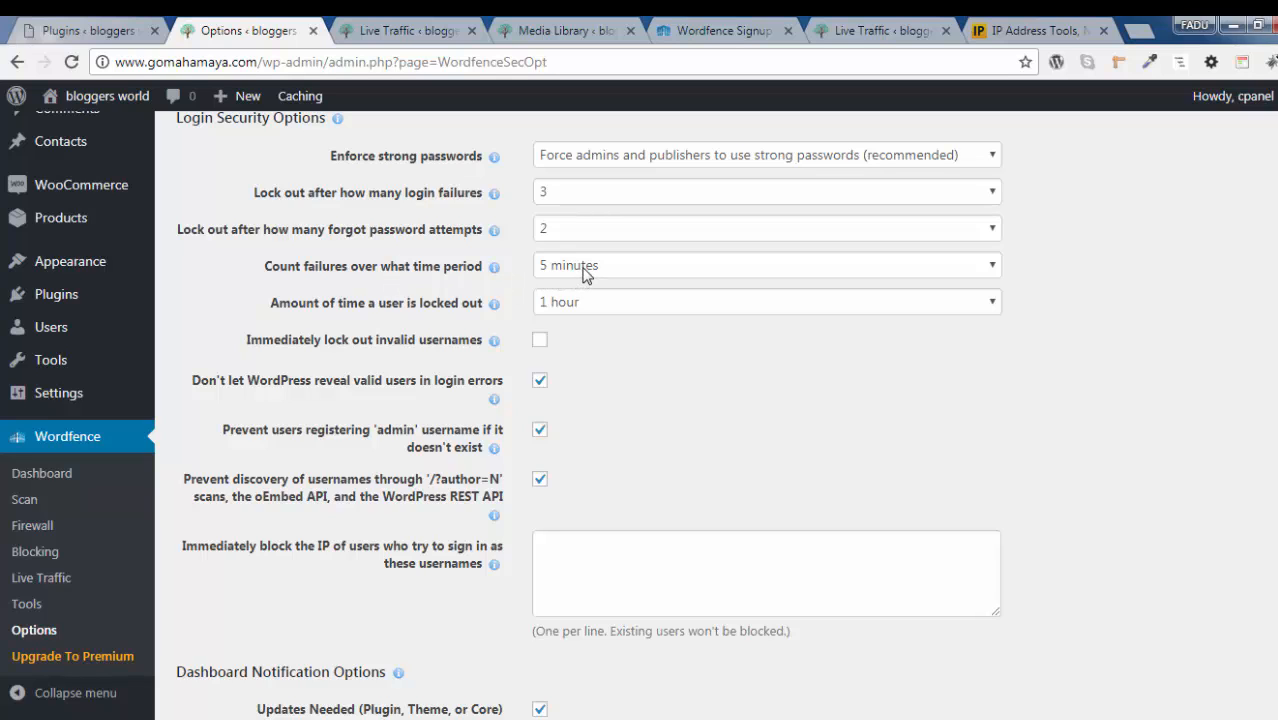
{"action": "left_click", "coordinate": [586, 274]}
{"action": "left_click", "coordinate": [586, 293]}
{"action": "left_click", "coordinate": [576, 304]}
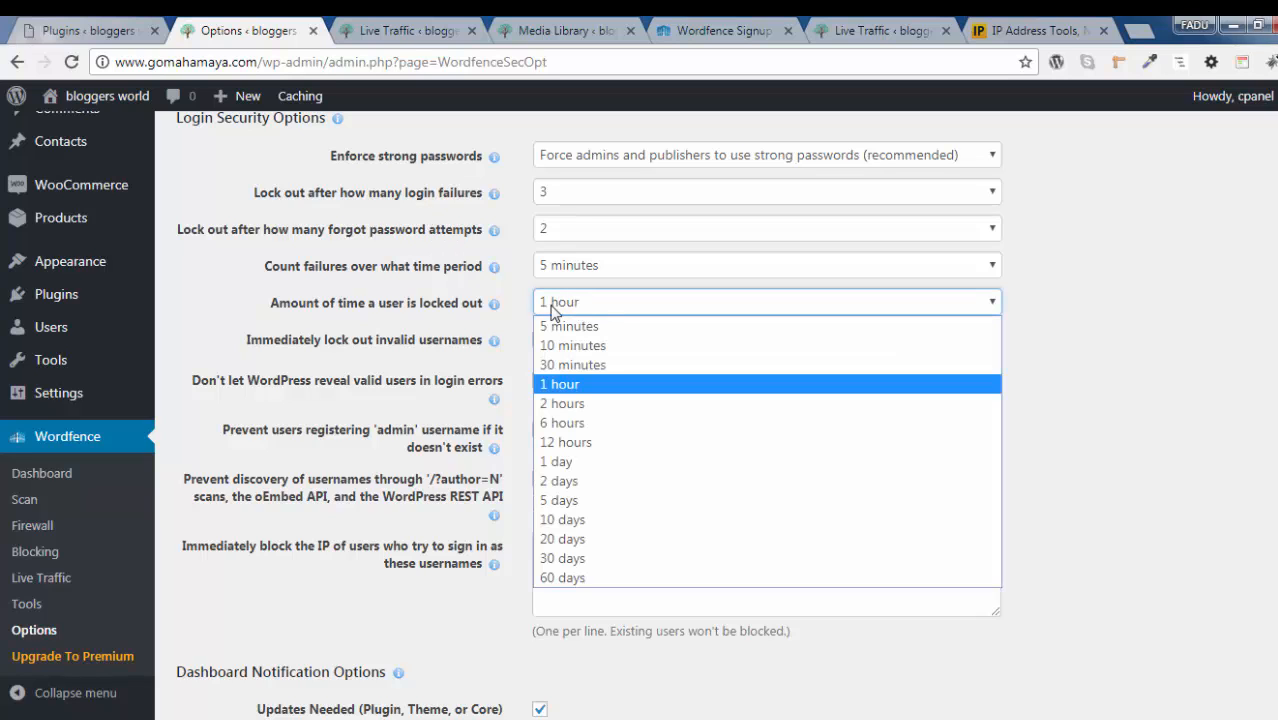
{"action": "left_click", "coordinate": [559, 388]}
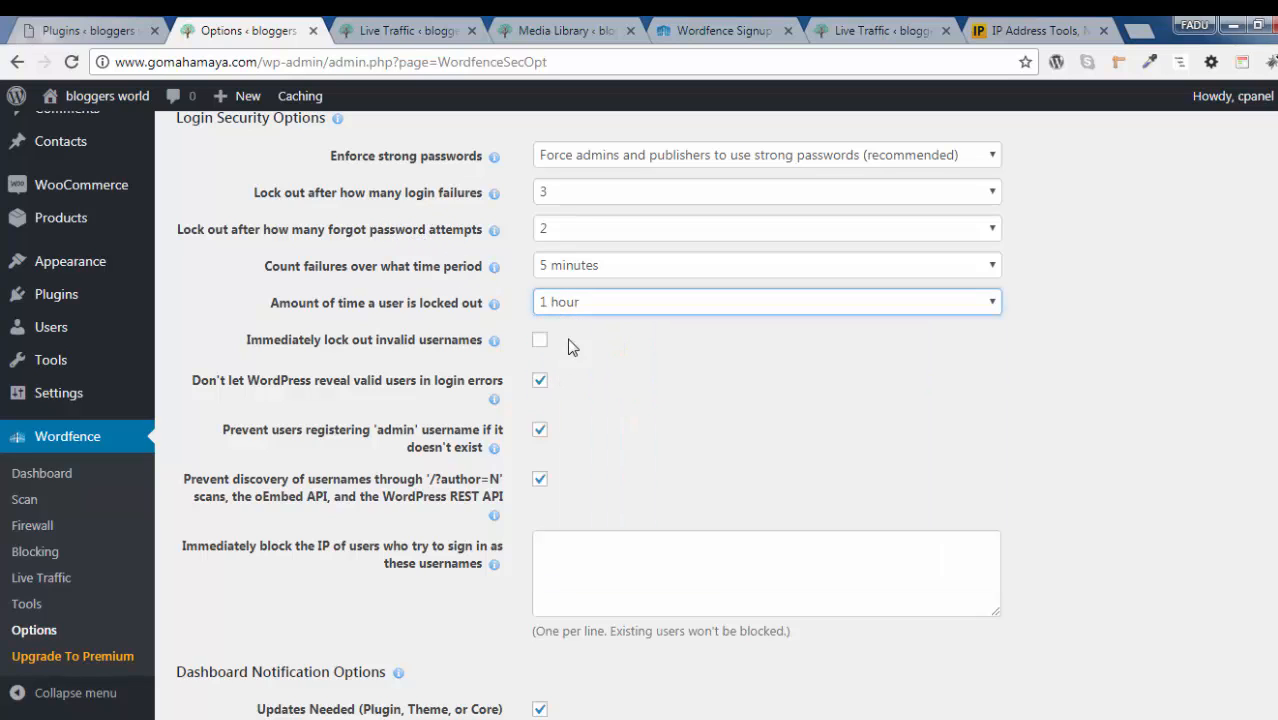
{"action": "left_click", "coordinate": [642, 379]}
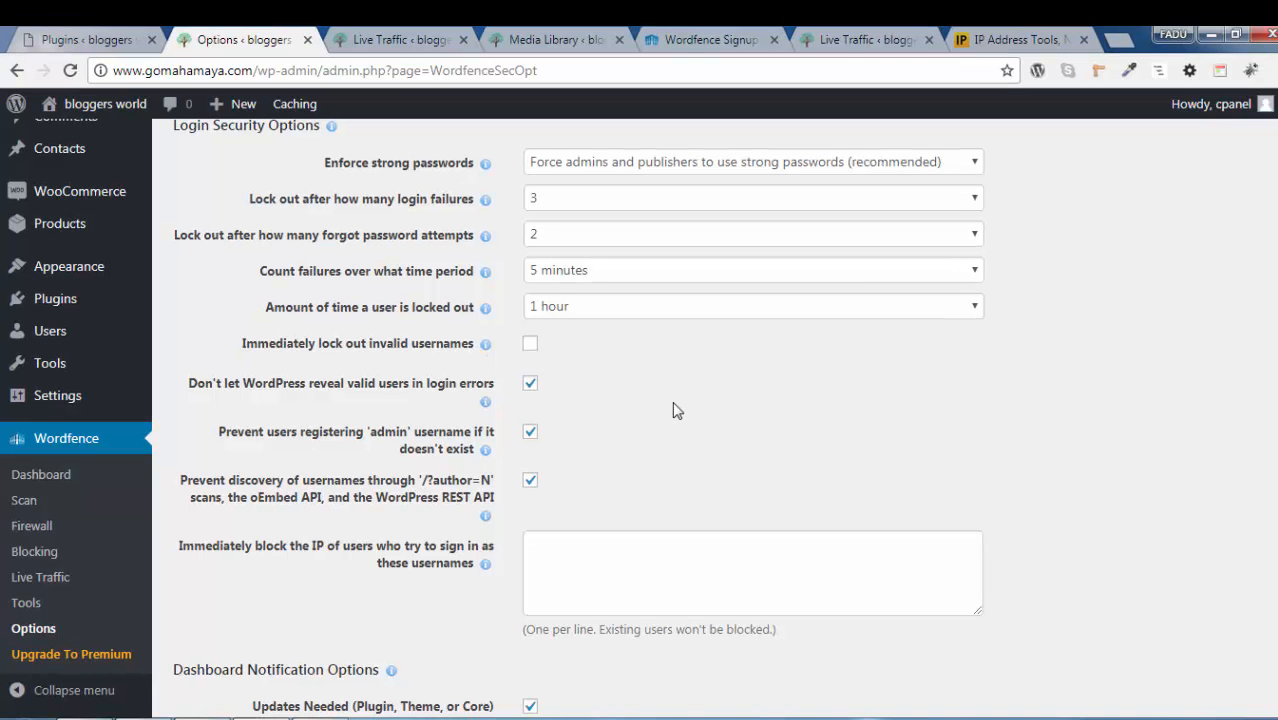
Immediately block the IP of users who try to sign in as admin or cpanel, one username per line
{"action": "scroll", "coordinate": [679, 413], "scroll_direction": "down", "scroll_amount": 1}
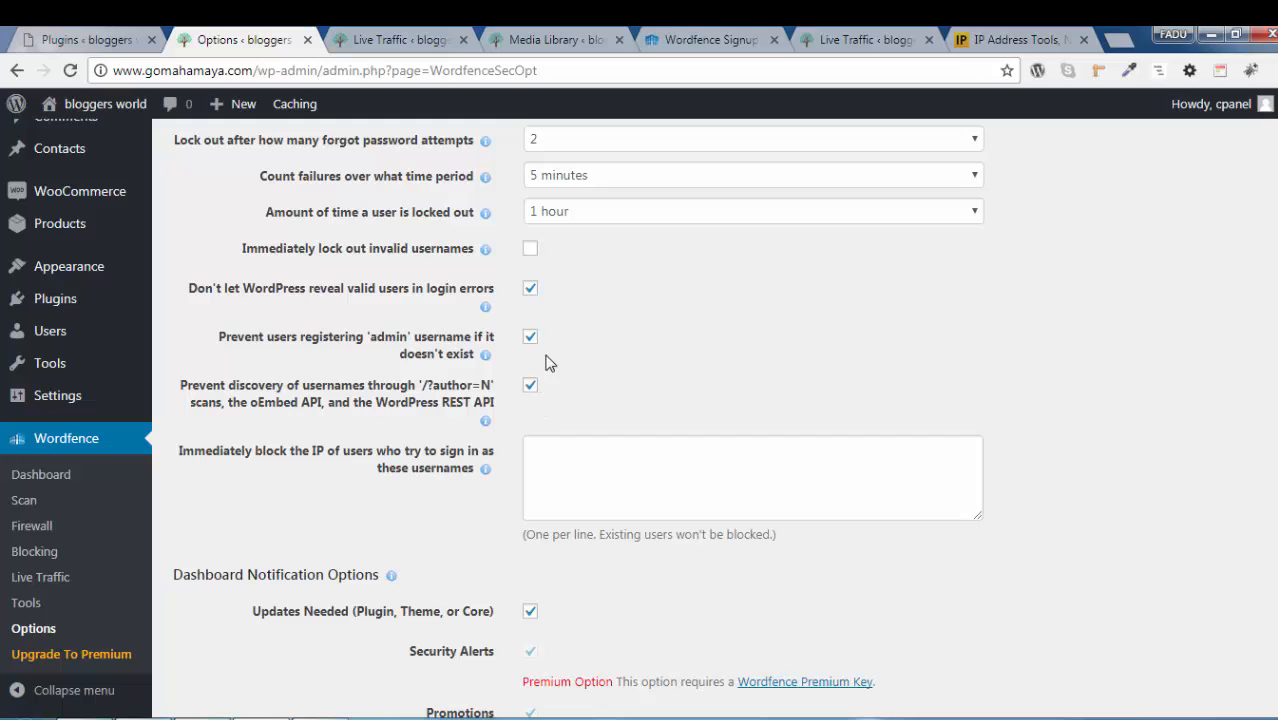
{"action": "left_click", "coordinate": [613, 460]}
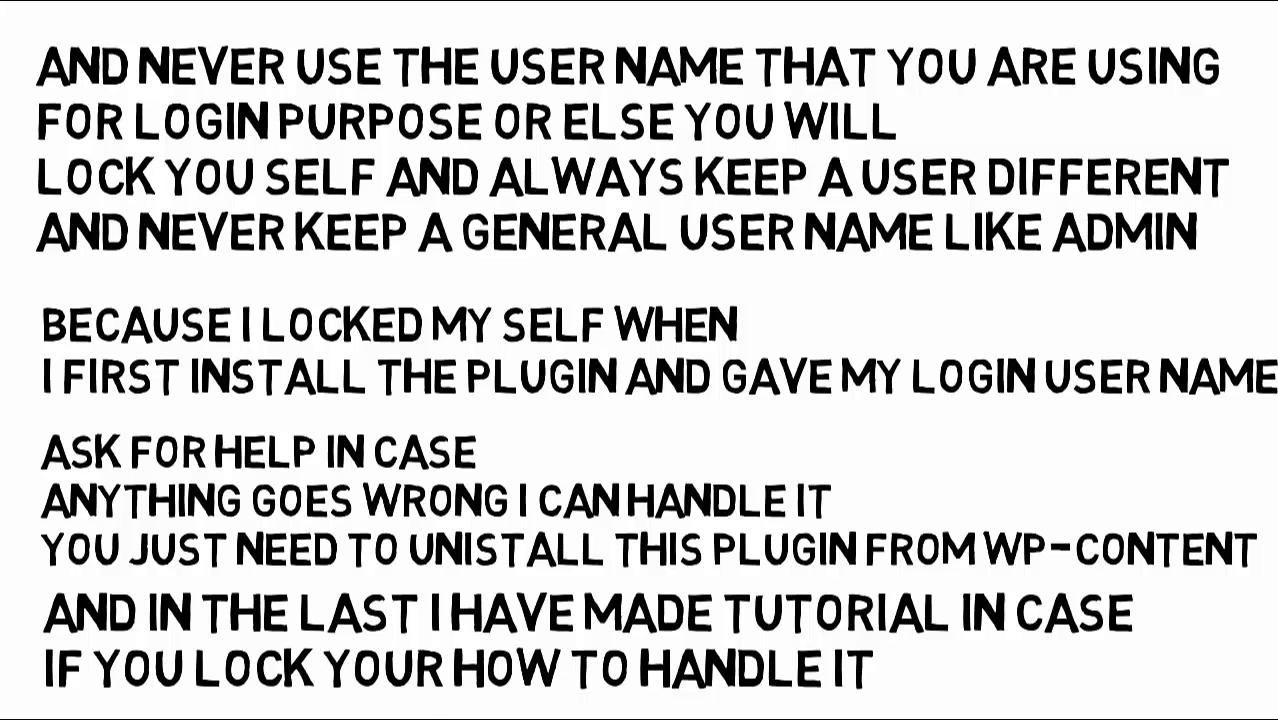
{"action": "type", "text": "min"}
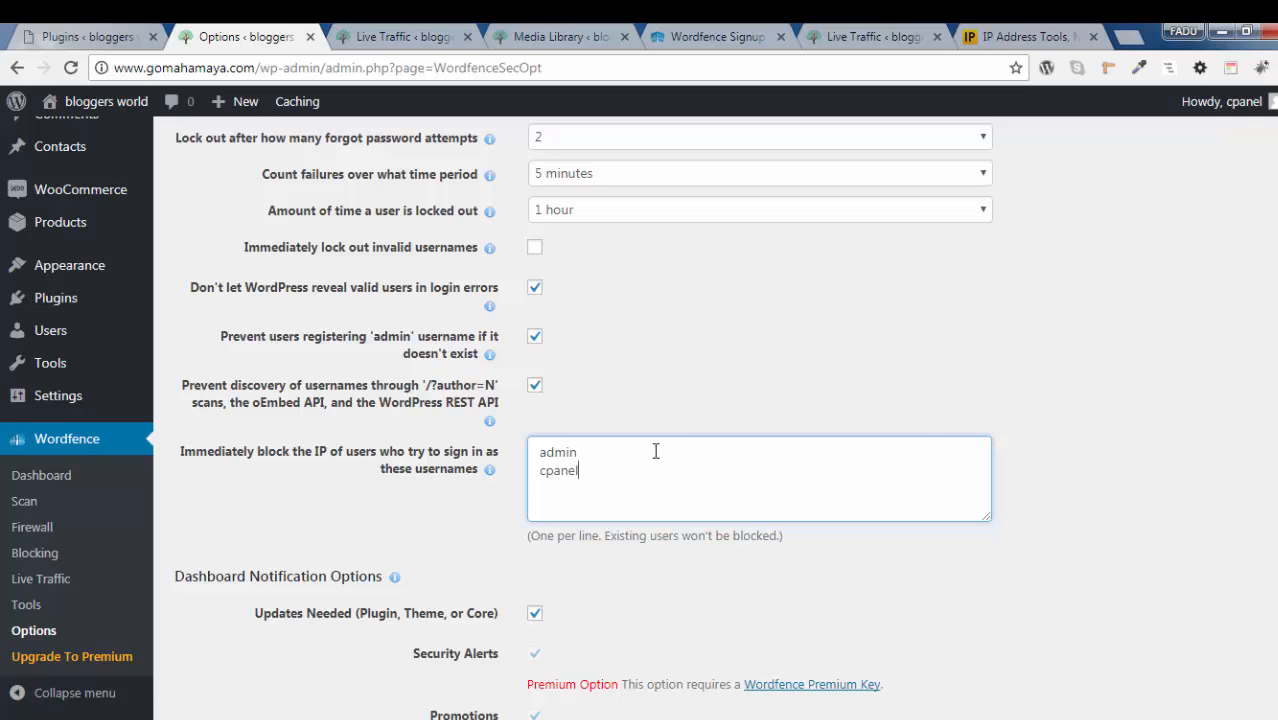
{"action": "left_click", "coordinate": [1167, 411]}
Copy the public IP address from the Google "my ip address" results into Wordfence's whitelisted IP addresses that bypass all rules
{"action": "scroll", "coordinate": [1170, 413], "scroll_direction": "down", "scroll_amount": 2}
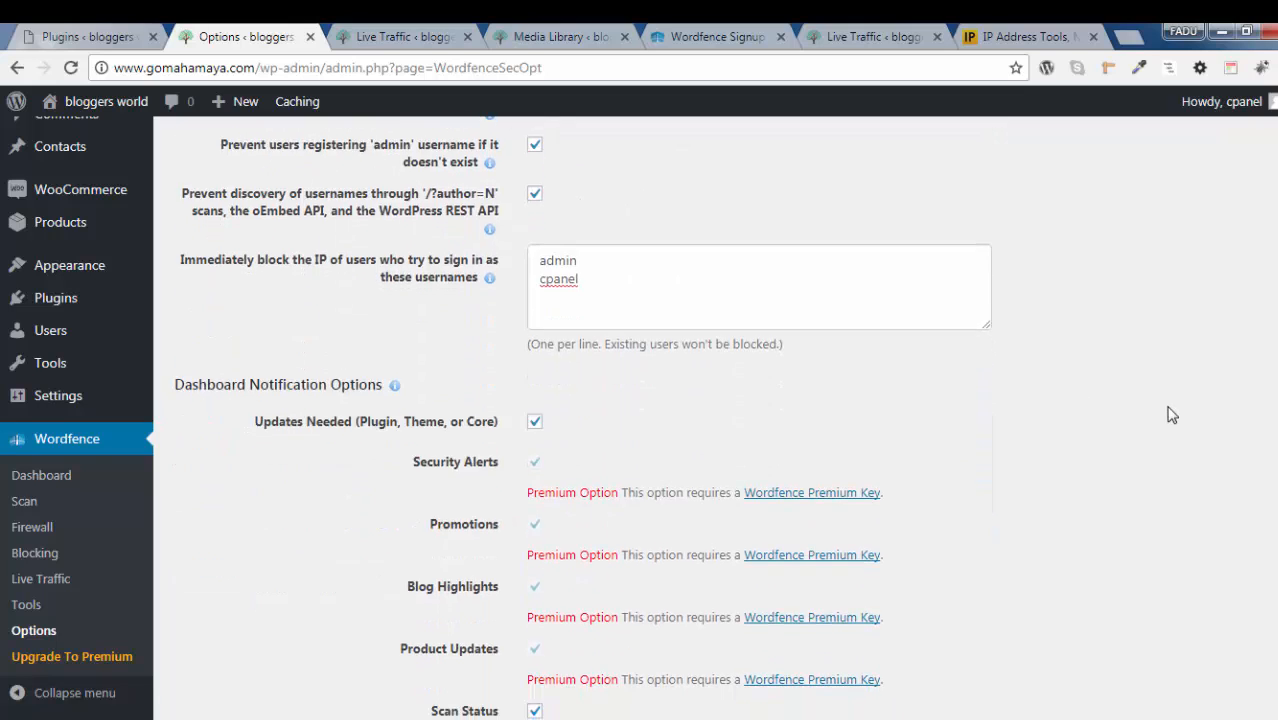
{"action": "scroll", "coordinate": [1167, 414], "scroll_direction": "down", "scroll_amount": 2}
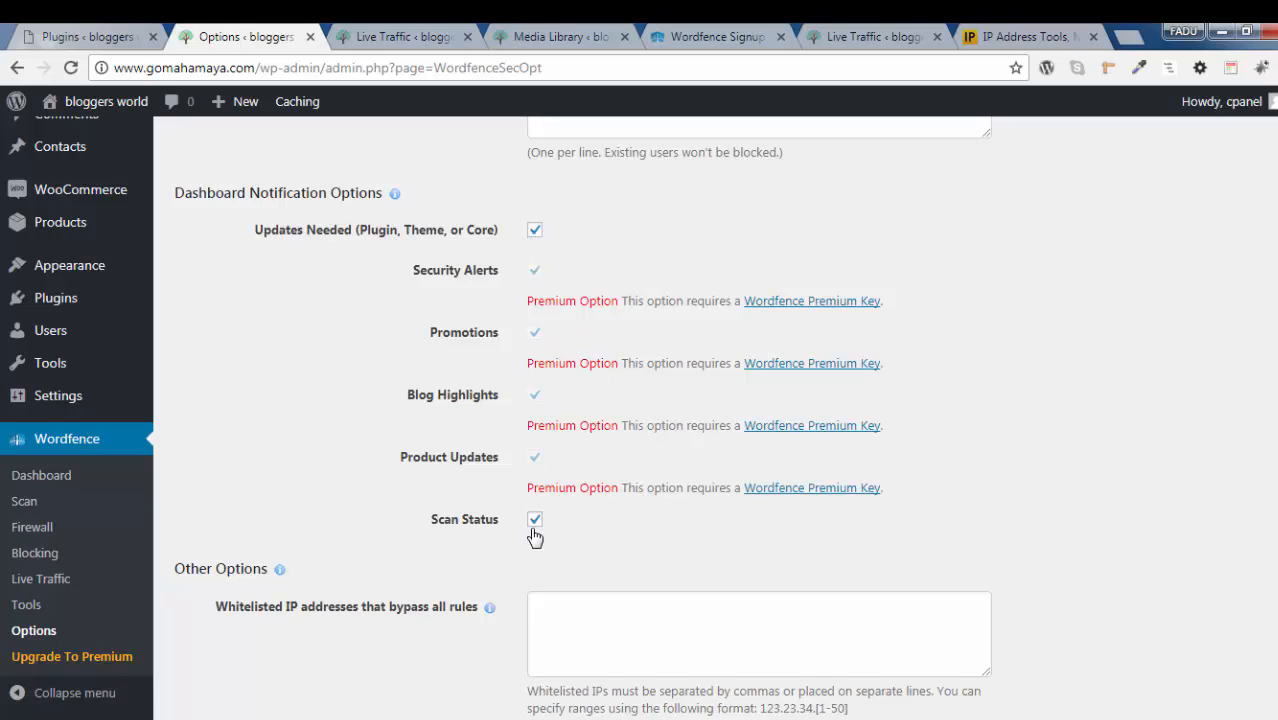
{"action": "scroll", "coordinate": [1140, 476], "scroll_direction": "down", "scroll_amount": 4}
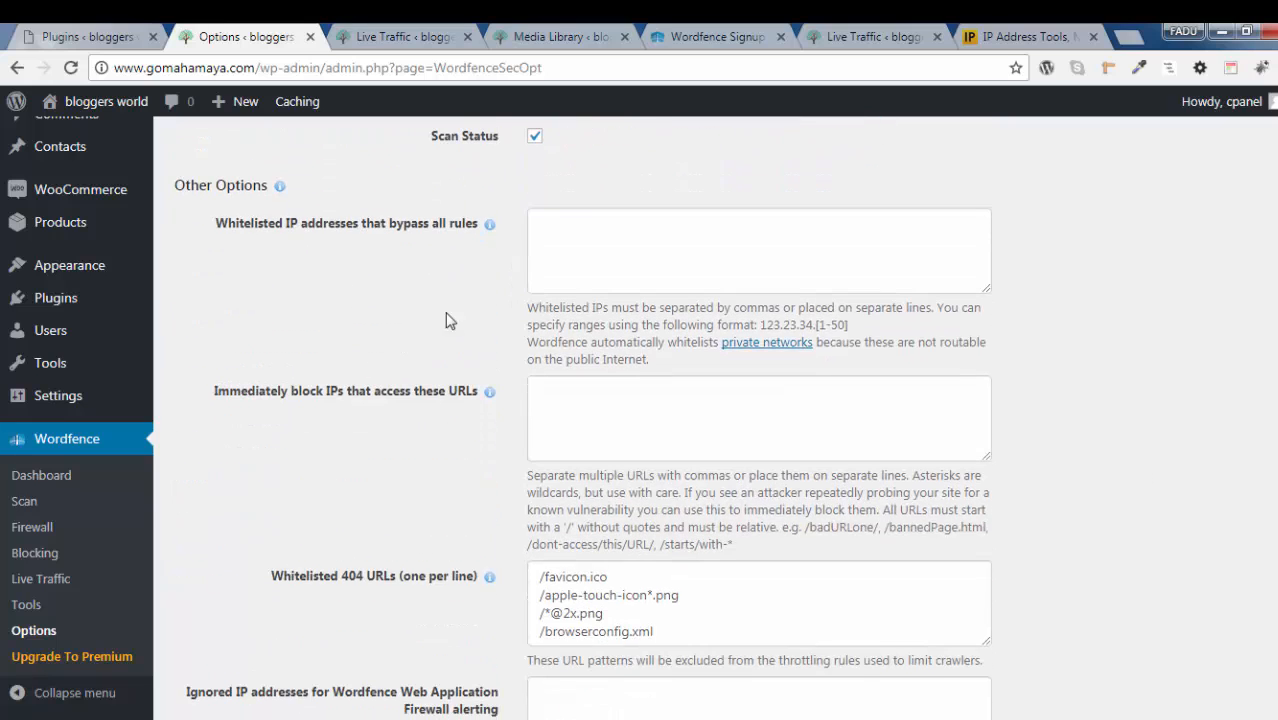
{"action": "left_click", "coordinate": [706, 259]}
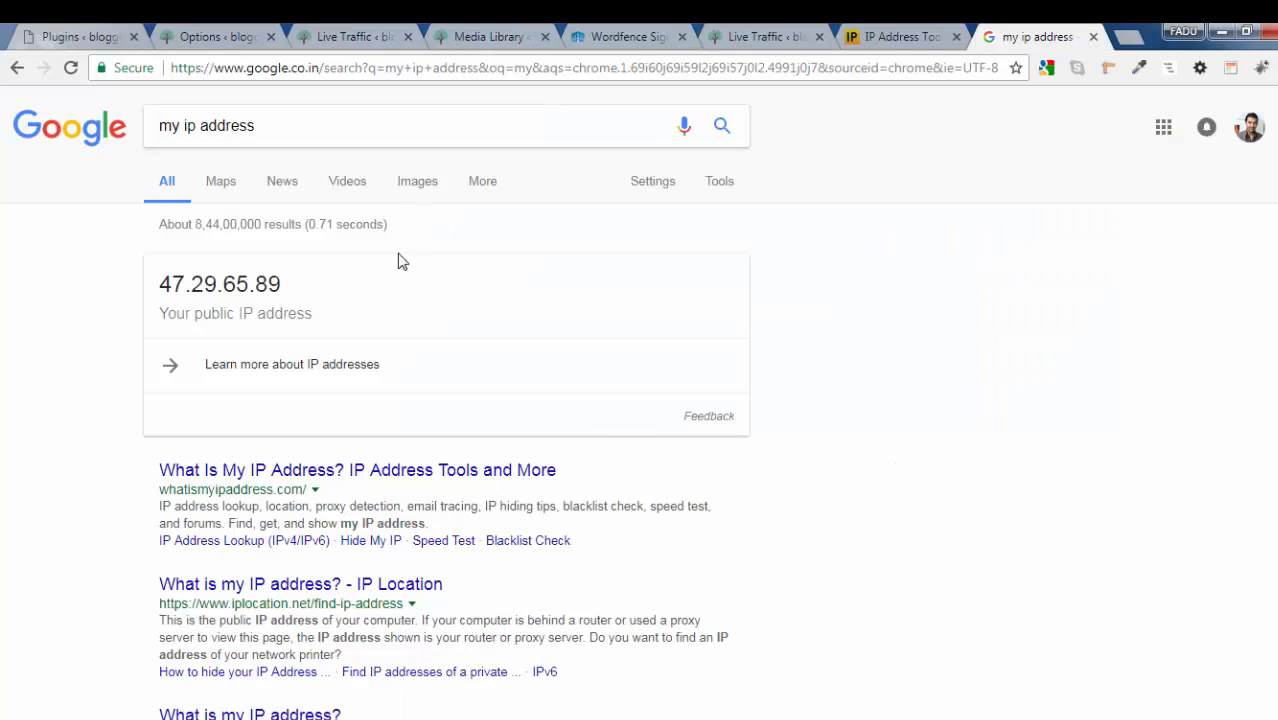
{"action": "left_click_drag", "start_coordinate": [284, 288], "coordinate": [162, 284]}
{"action": "right_click", "coordinate": [166, 285]}
{"action": "left_click", "coordinate": [204, 296]}
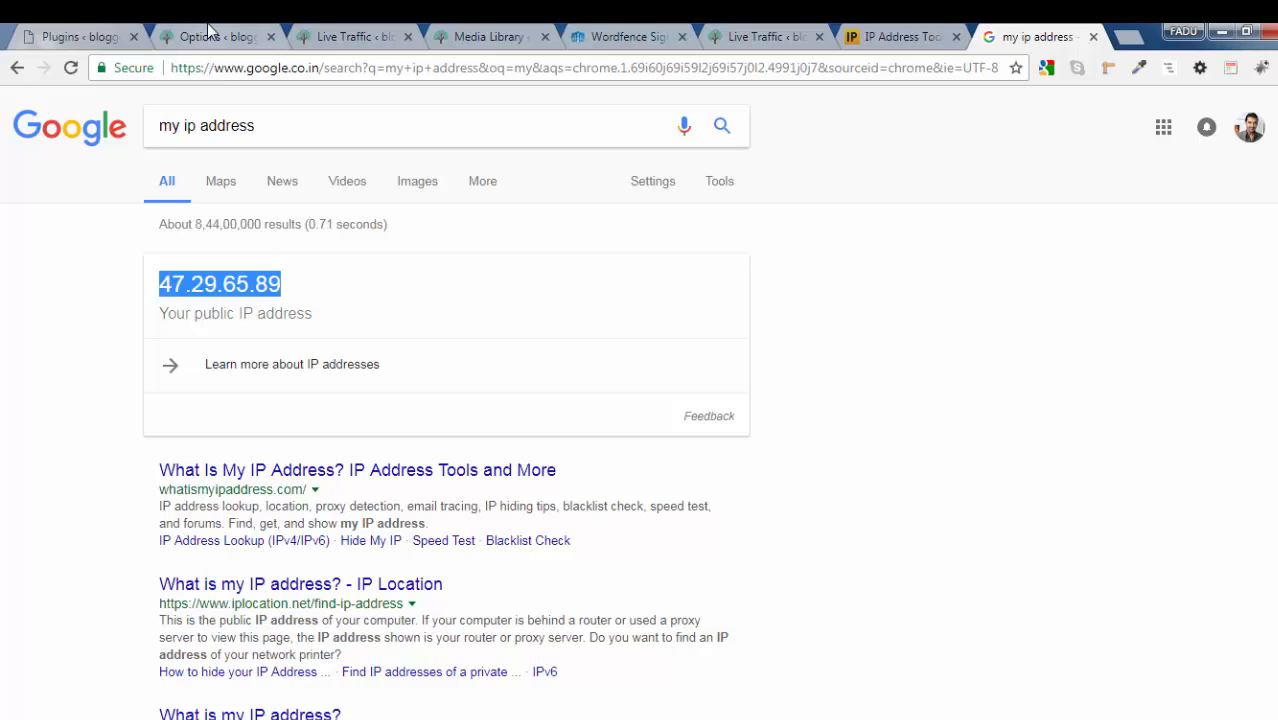
{"action": "left_click", "coordinate": [212, 36]}
{"action": "right_click", "coordinate": [599, 258]}
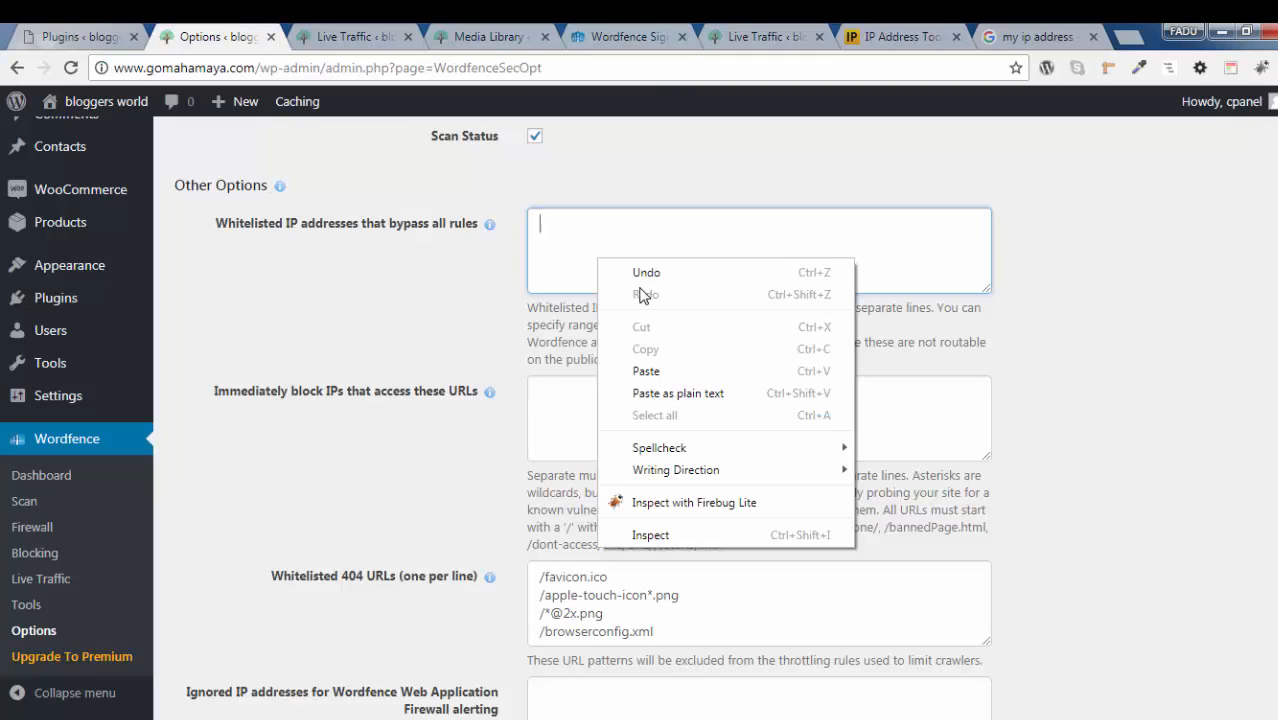
{"action": "left_click", "coordinate": [650, 368]}
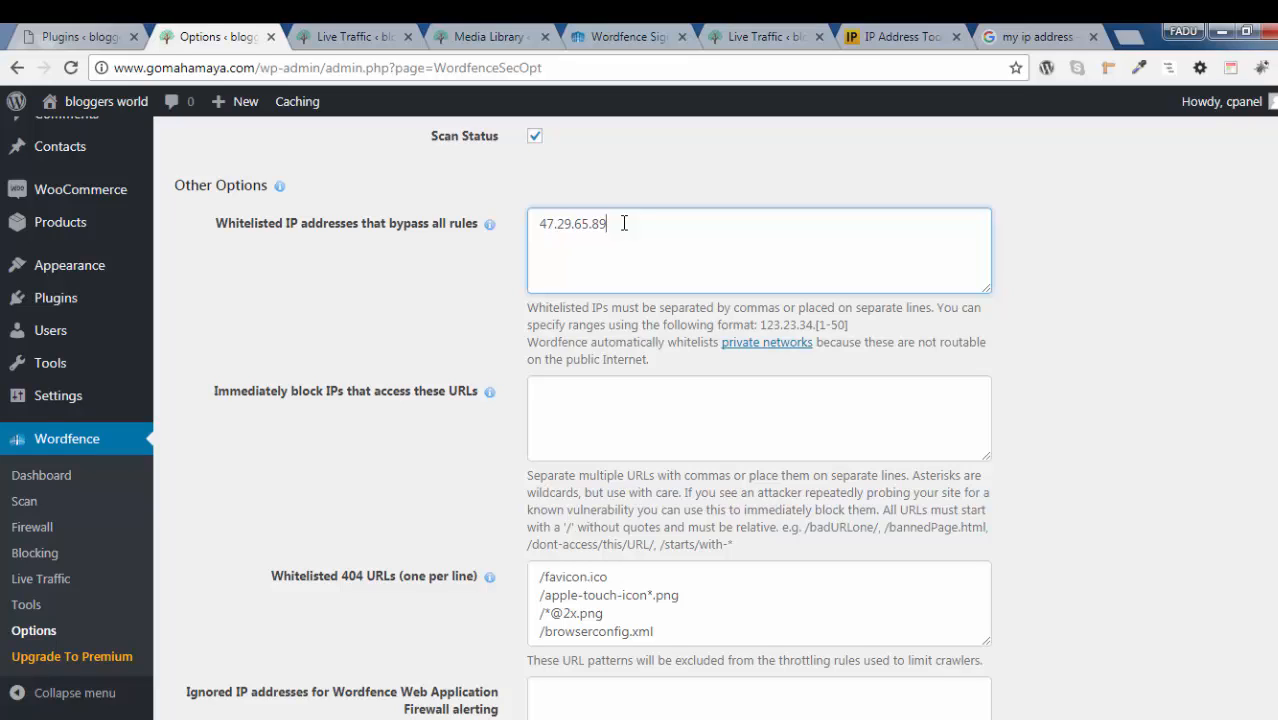
Check the site's default login URL by opening gomahamaya.com/wp-admin in a new browser tab
{"action": "left_click", "coordinate": [599, 404]}
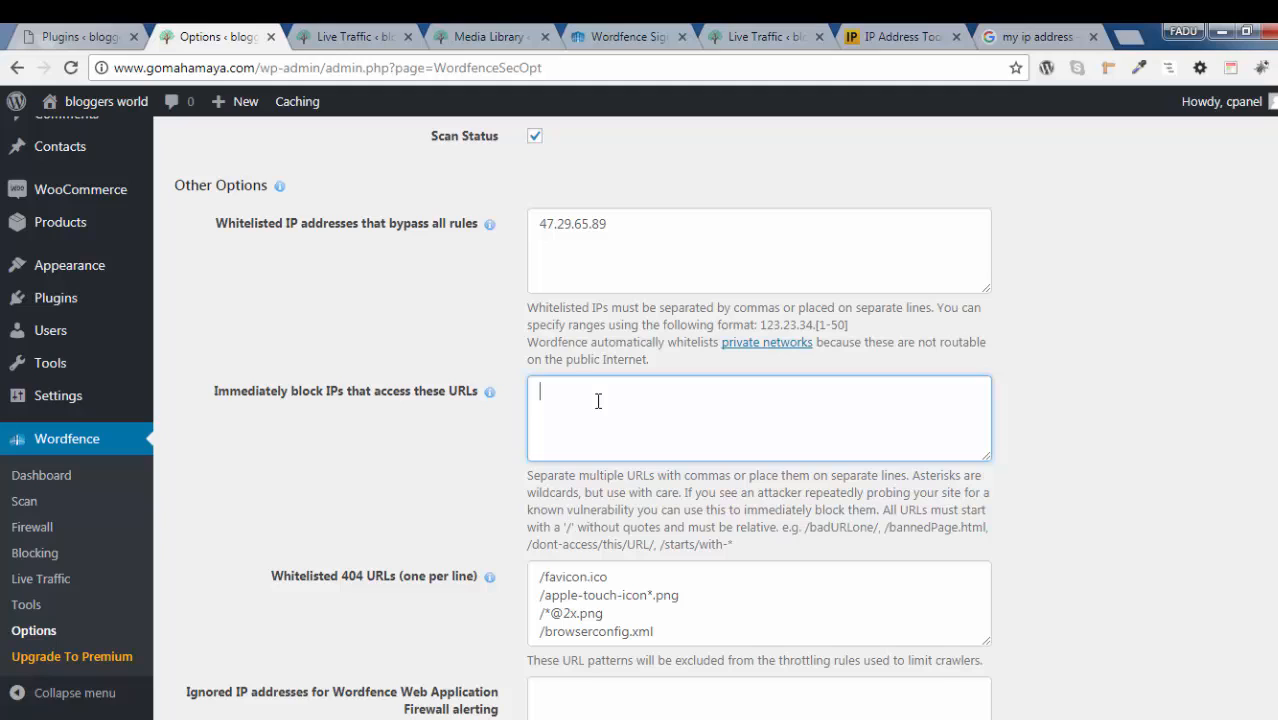
{"action": "left_click", "coordinate": [1127, 38]}
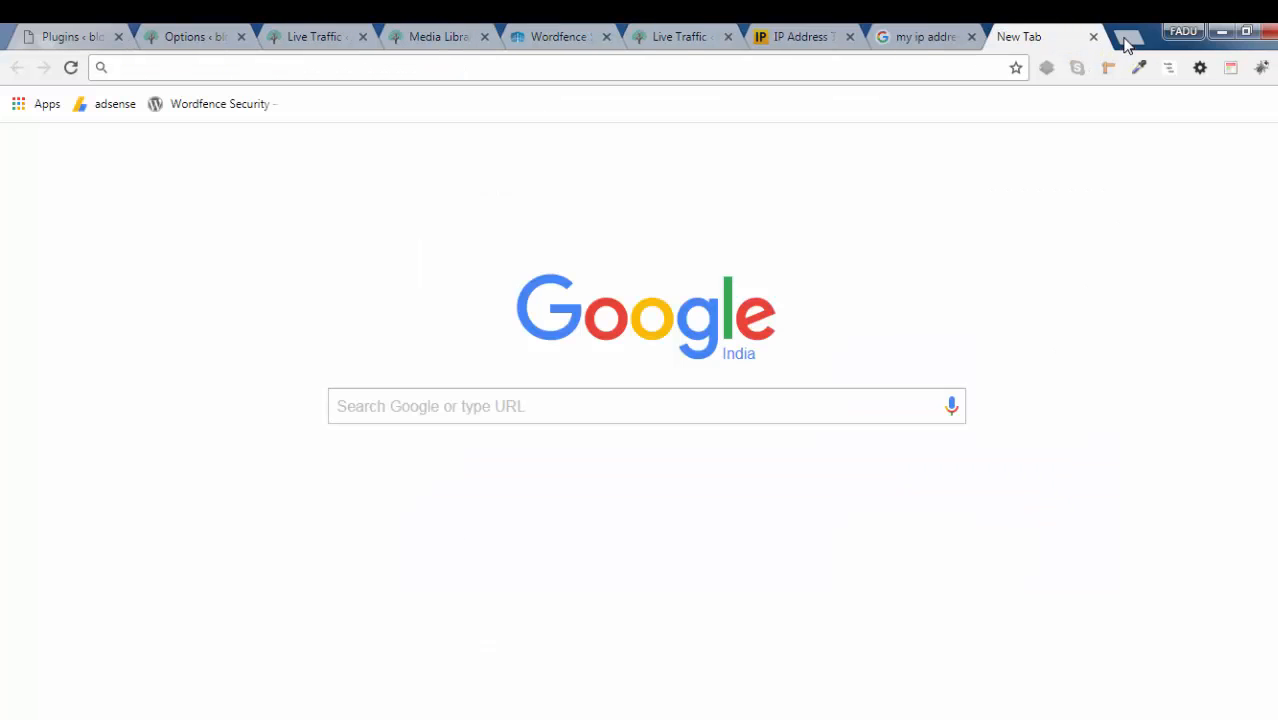
{"action": "type", "text": "gomahamaya.com"}
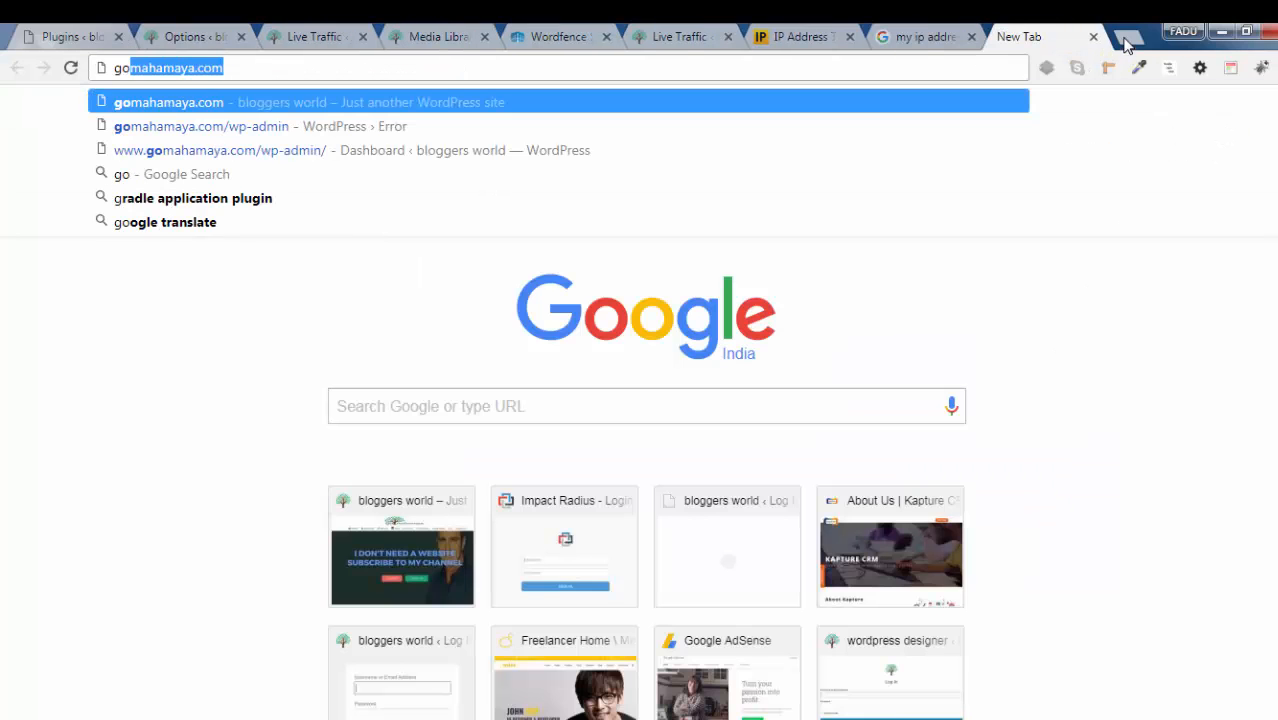
{"action": "key", "text": "Right"}
{"action": "type", "text": "/w"}
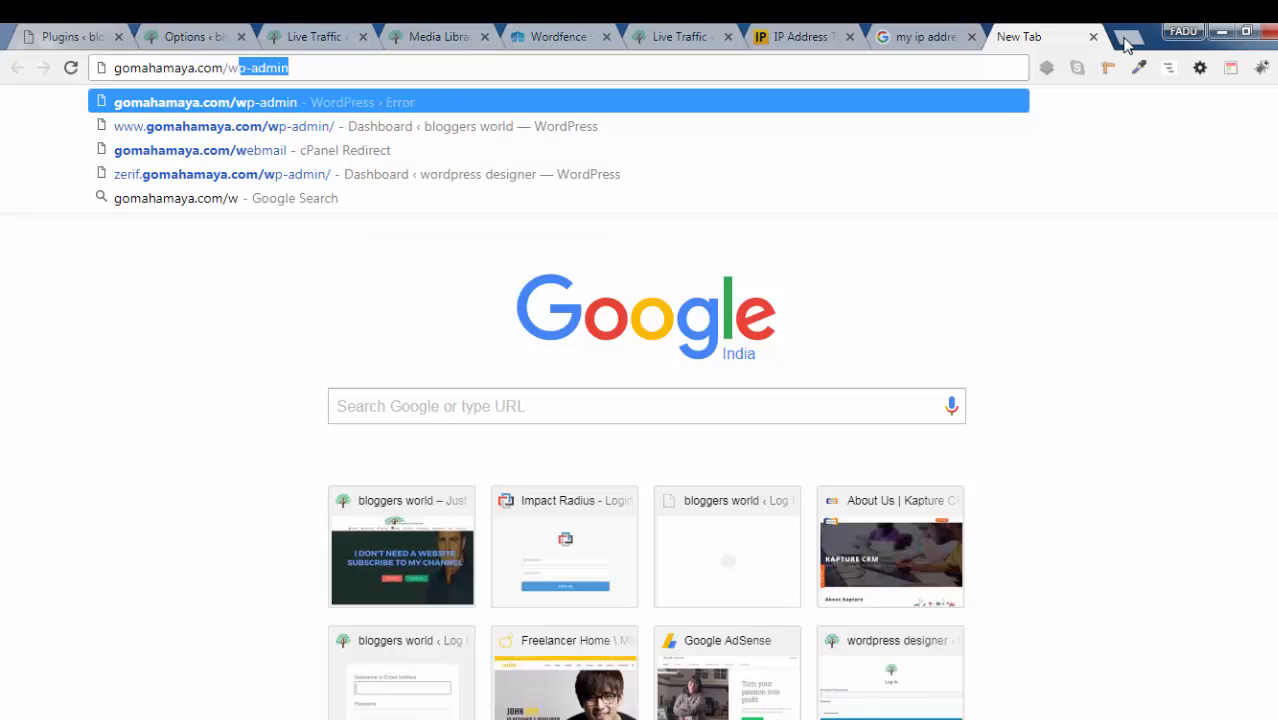
{"action": "key", "text": "Return"}
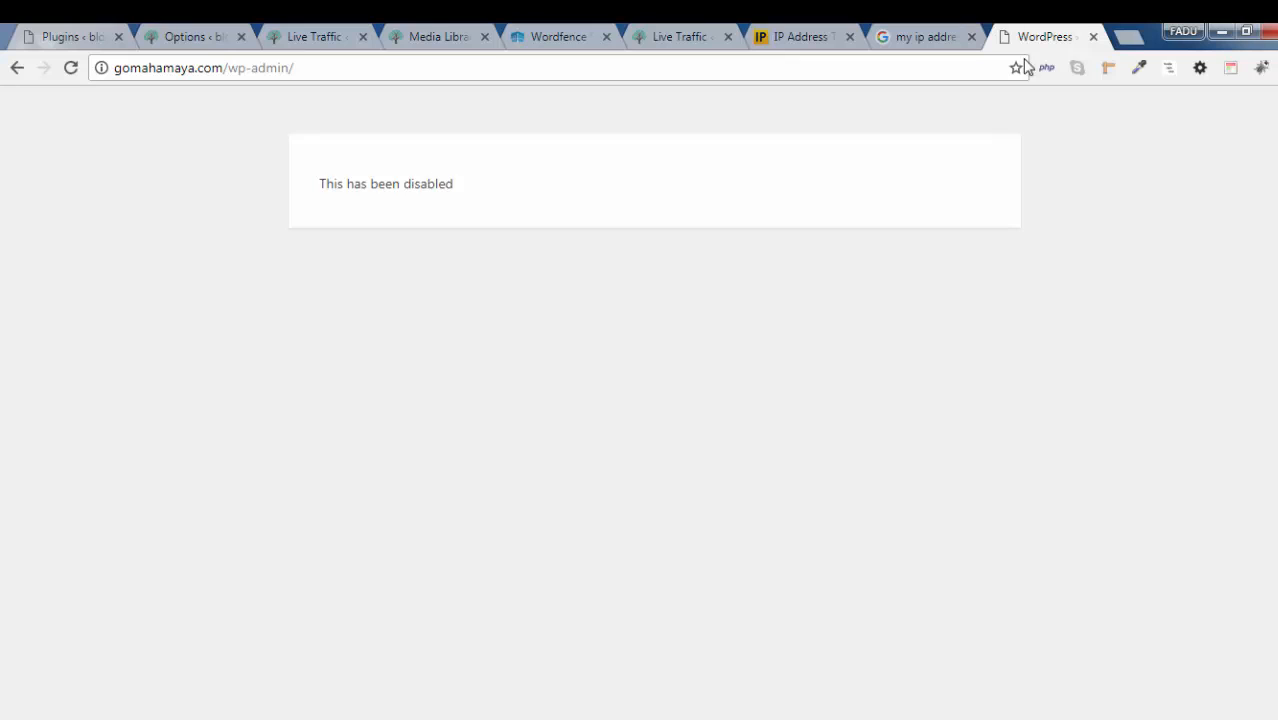
Check the site's custom login page by opening gomahamaya.com/gomahamaya in a new browser tab
{"action": "left_click", "coordinate": [1127, 37]}
{"action": "type", "text": "gomahamaya.com"}
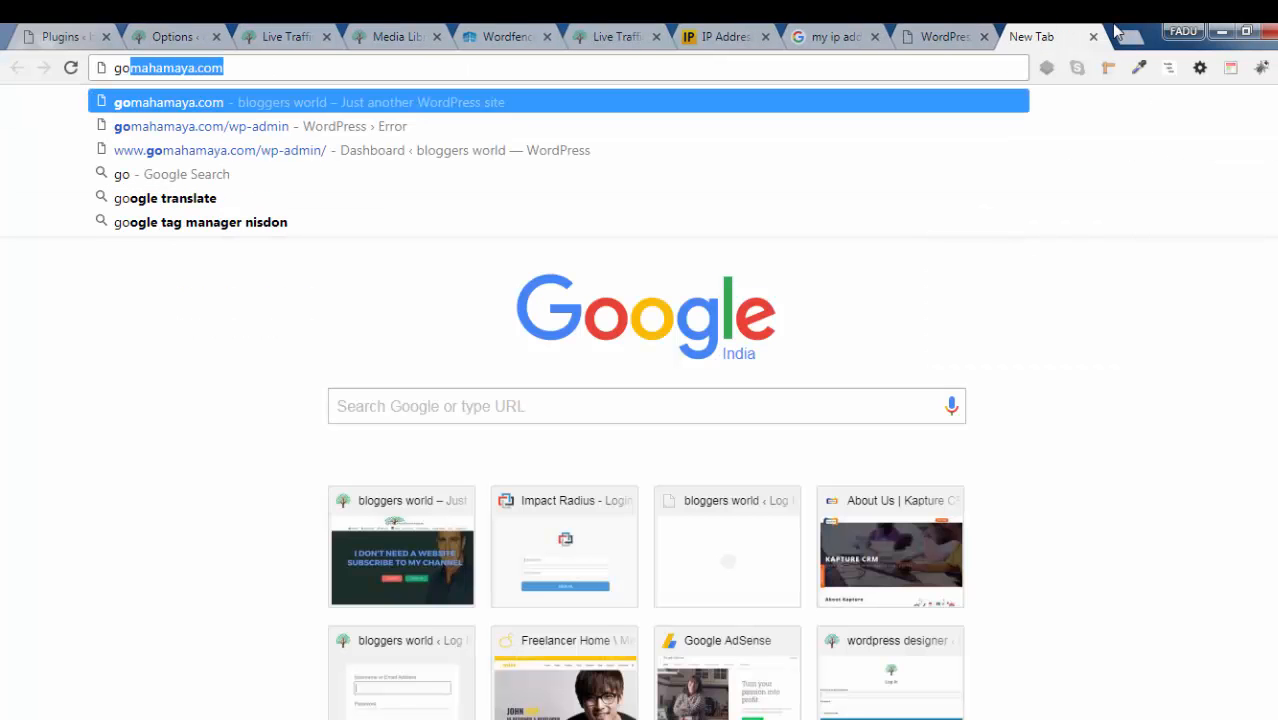
{"action": "key", "text": "End"}
{"action": "type", "text": "/g"}
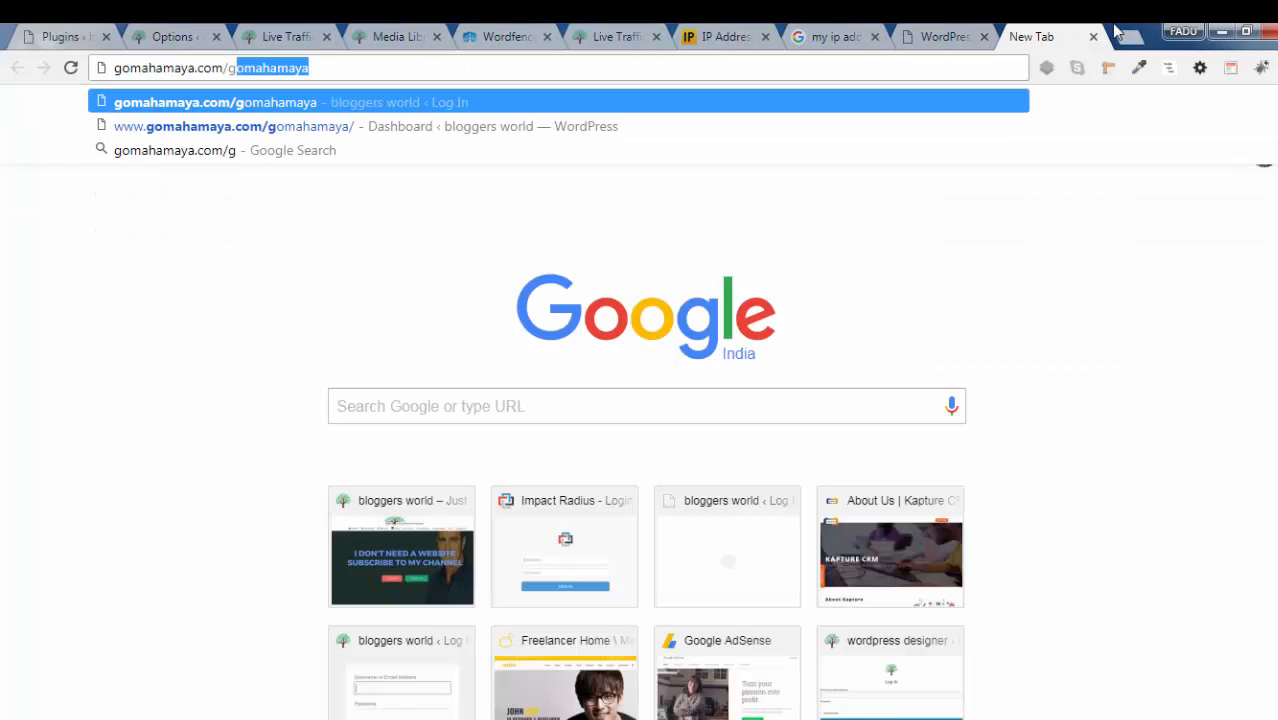
{"action": "key", "text": "Return"}
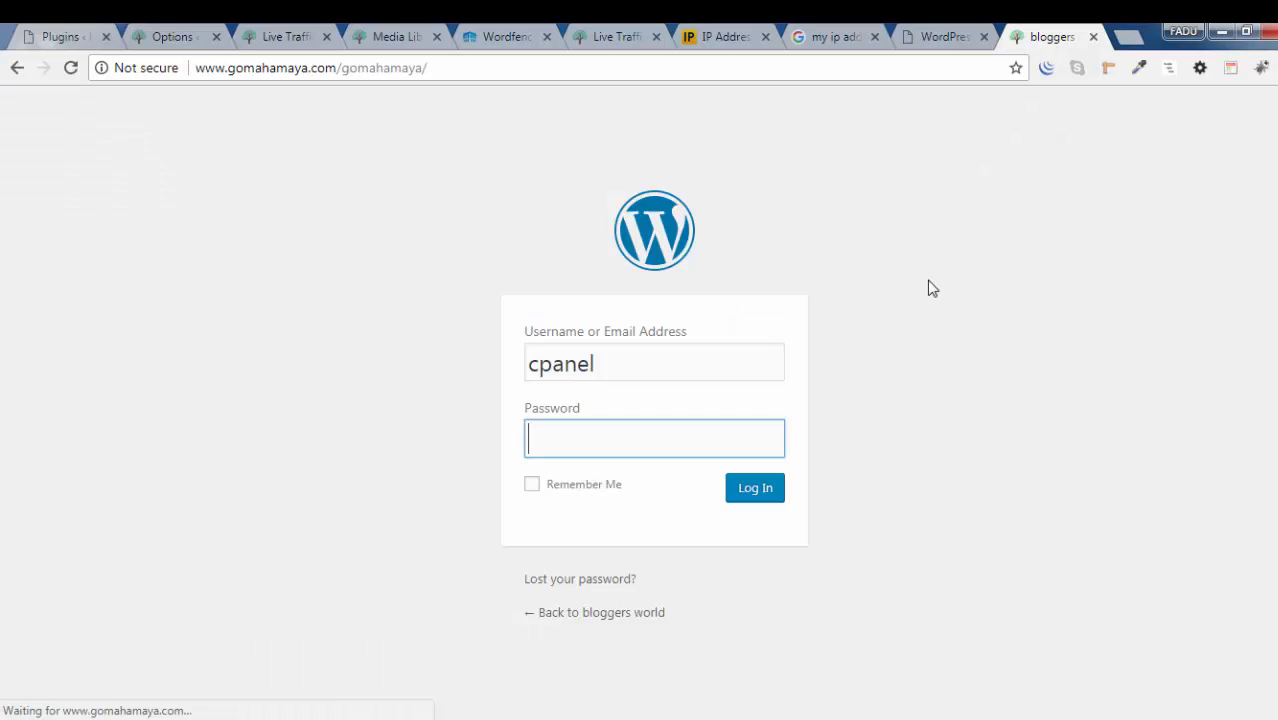
Copy wp-admin/ from the disabled page's address and enter it as /wp-admin/ under Immediately block IPs that access these URLs
{"action": "left_click", "coordinate": [958, 36]}
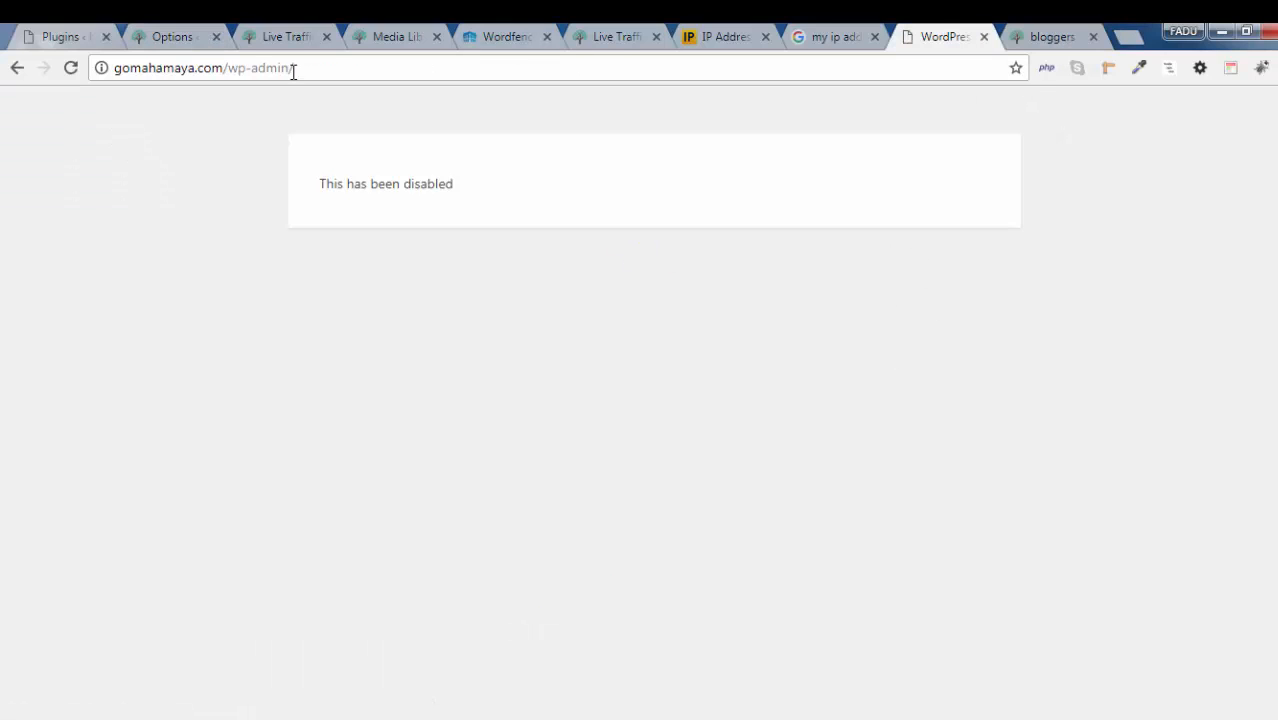
{"action": "left_click_drag", "start_coordinate": [296, 68], "coordinate": [230, 68]}
{"action": "right_click", "coordinate": [255, 71]}
{"action": "left_click", "coordinate": [289, 116]}
{"action": "left_click", "coordinate": [170, 36]}
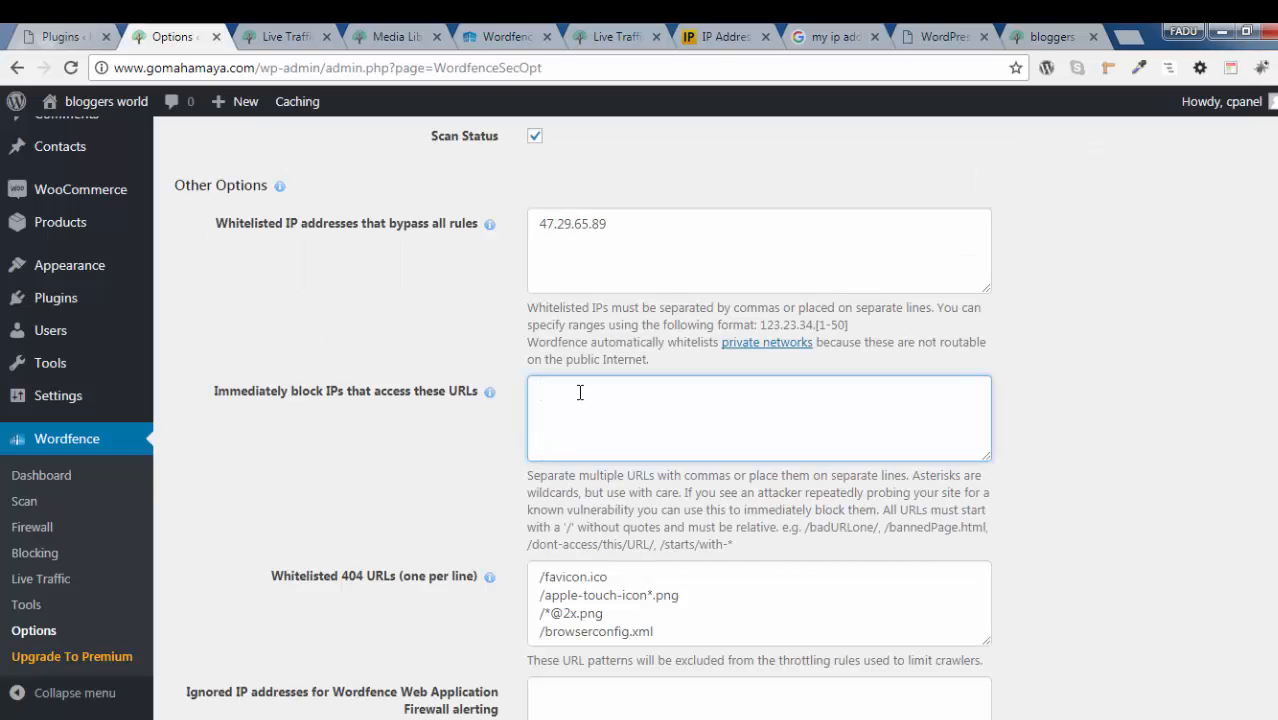
{"action": "key", "text": "ctrl+v"}
{"action": "left_click", "coordinate": [539, 391]}
{"action": "type", "text": "/"}
{"action": "left_click_drag", "start_coordinate": [648, 391], "coordinate": [534, 391]}
Examine the whitelisted and ignored IP address options together with the visitor IPs recorded in Live Traffic
{"action": "scroll", "coordinate": [628, 298], "scroll_direction": "down", "scroll_amount": 1}
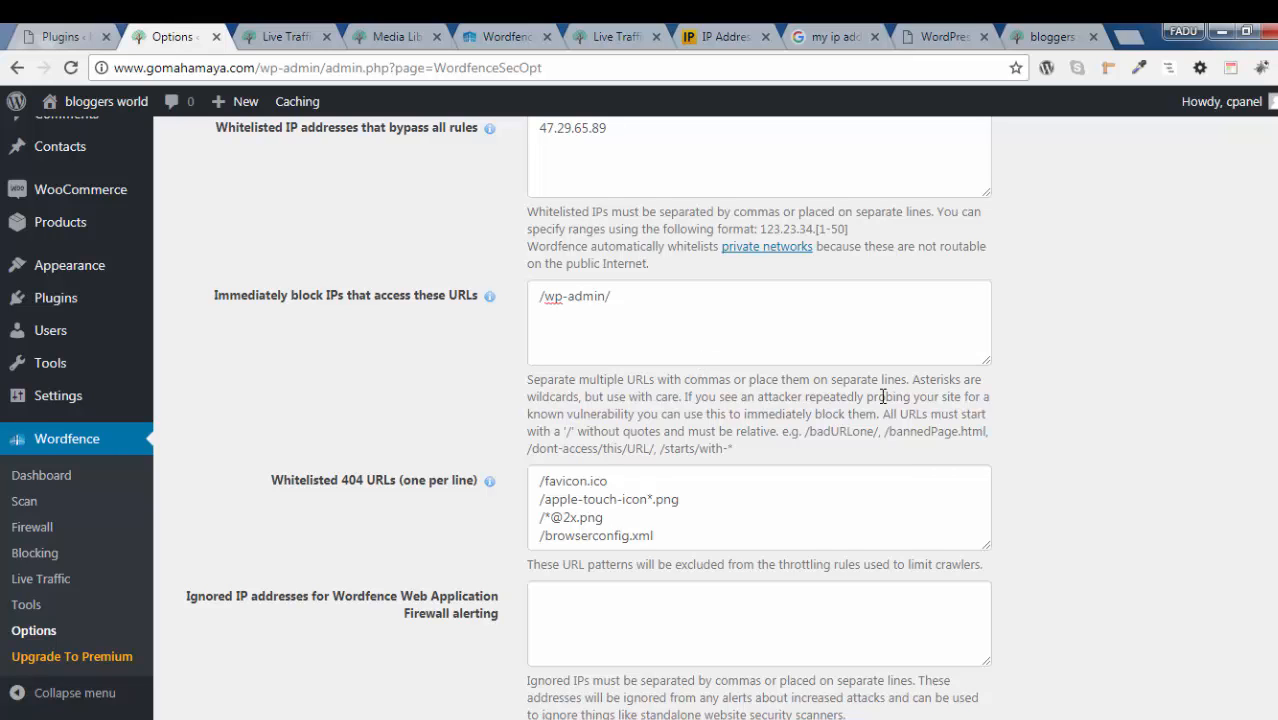
{"action": "scroll", "coordinate": [1100, 352], "scroll_direction": "down", "scroll_amount": 2}
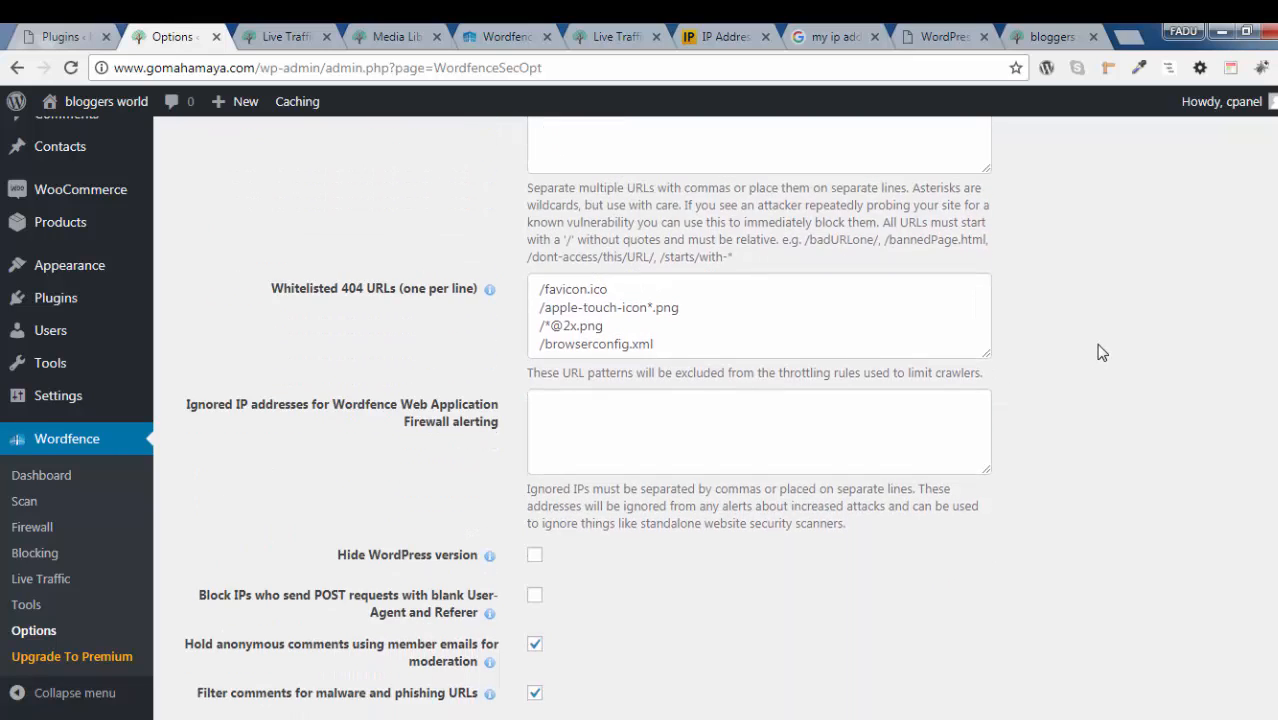
{"action": "scroll", "coordinate": [1100, 352], "scroll_direction": "up", "scroll_amount": 1}
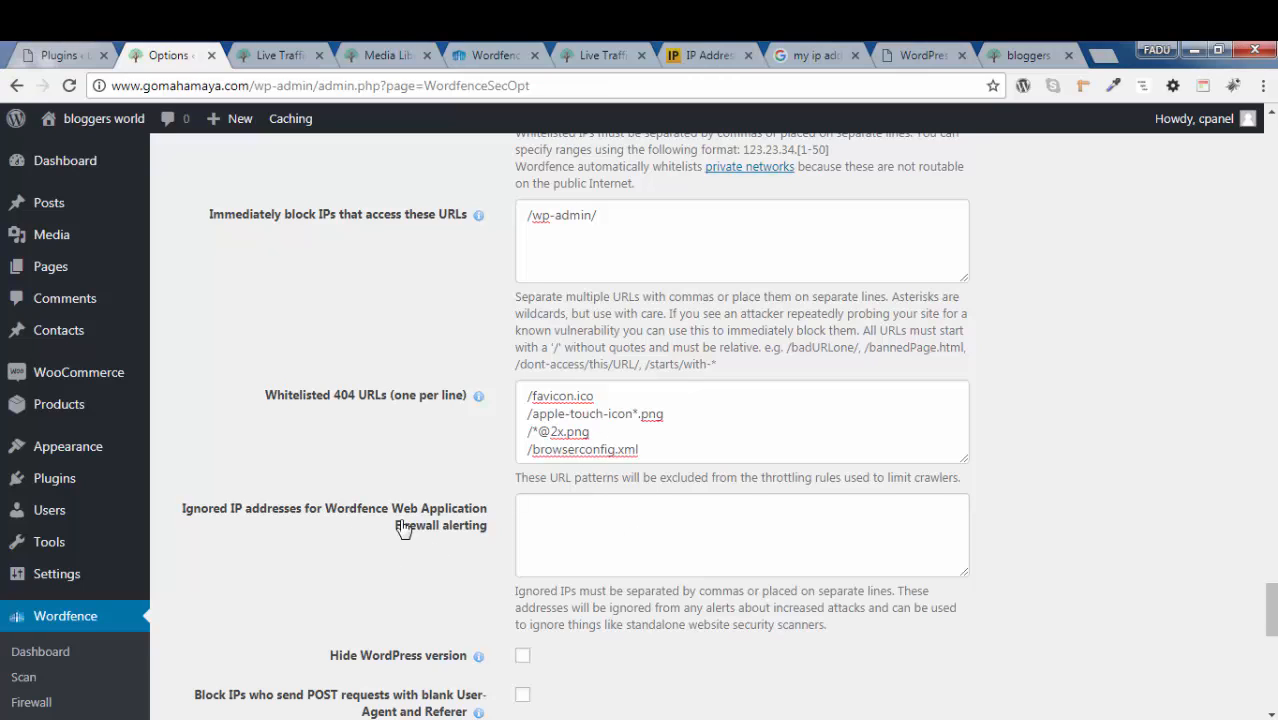
{"action": "left_click", "coordinate": [640, 528]}
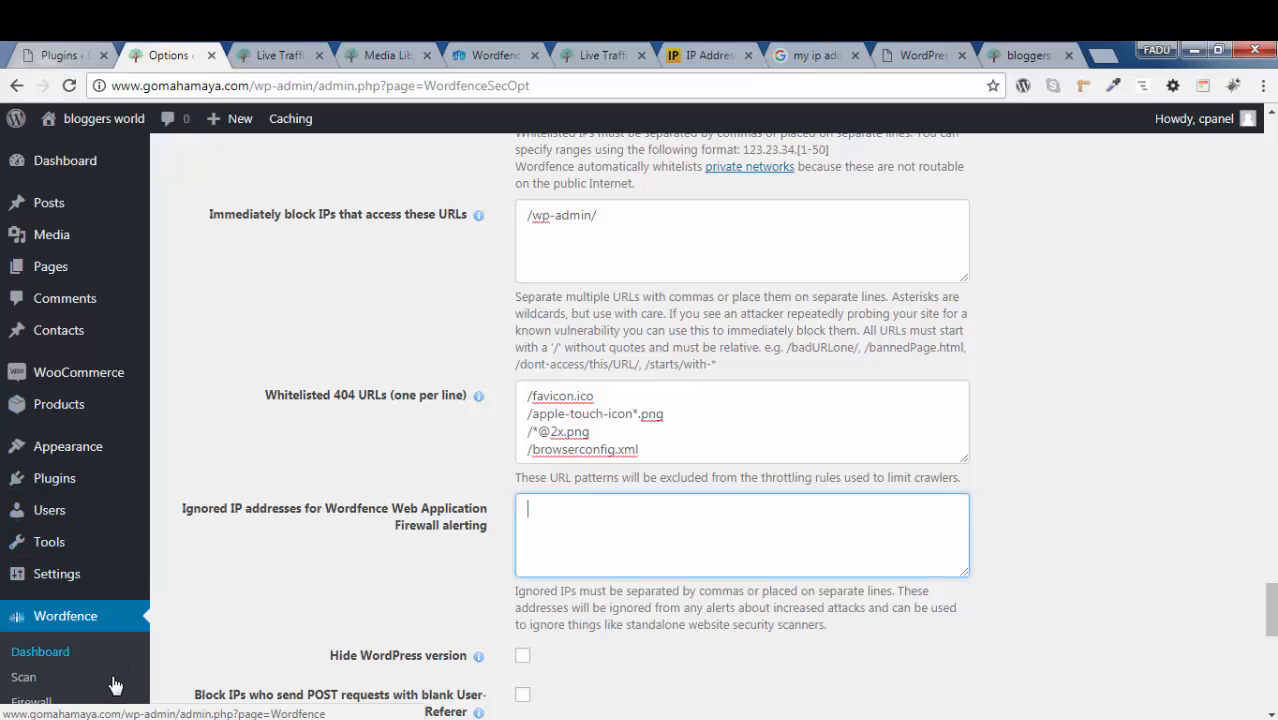
{"action": "scroll", "coordinate": [108, 680], "scroll_direction": "down", "scroll_amount": 2}
{"action": "left_click", "coordinate": [296, 48]}
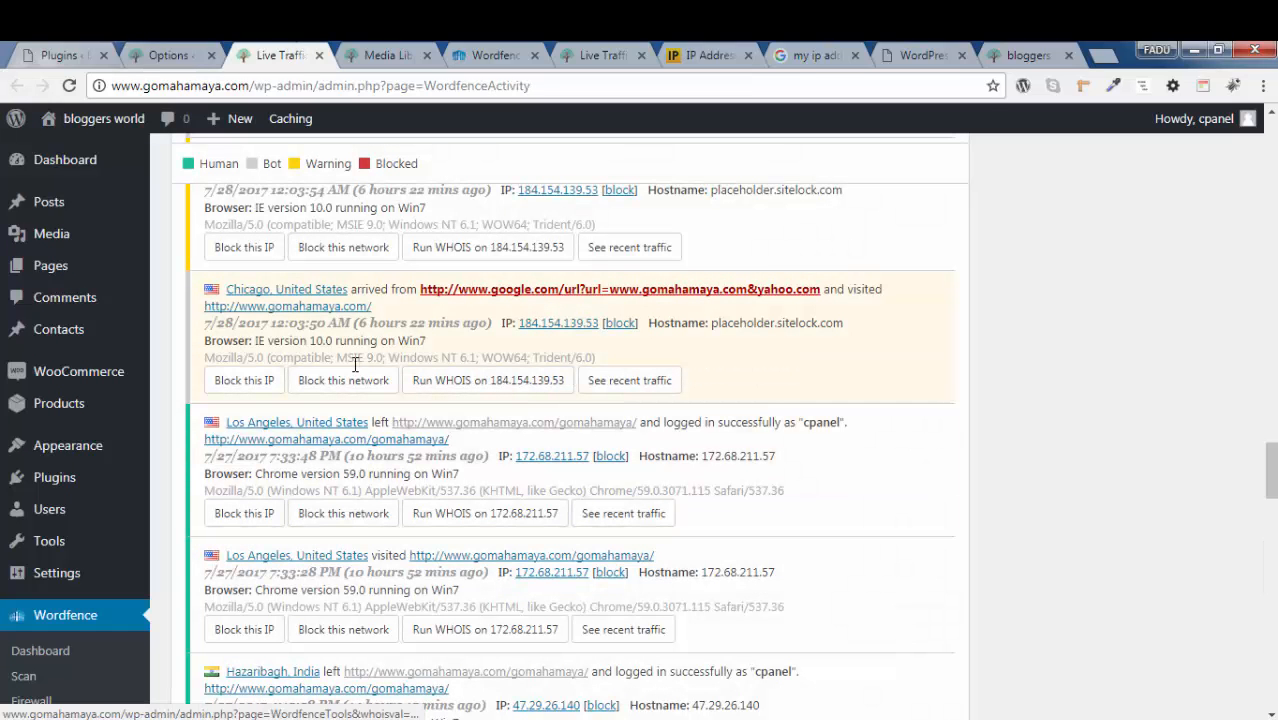
{"action": "scroll", "coordinate": [410, 373], "scroll_direction": "down", "scroll_amount": 1}
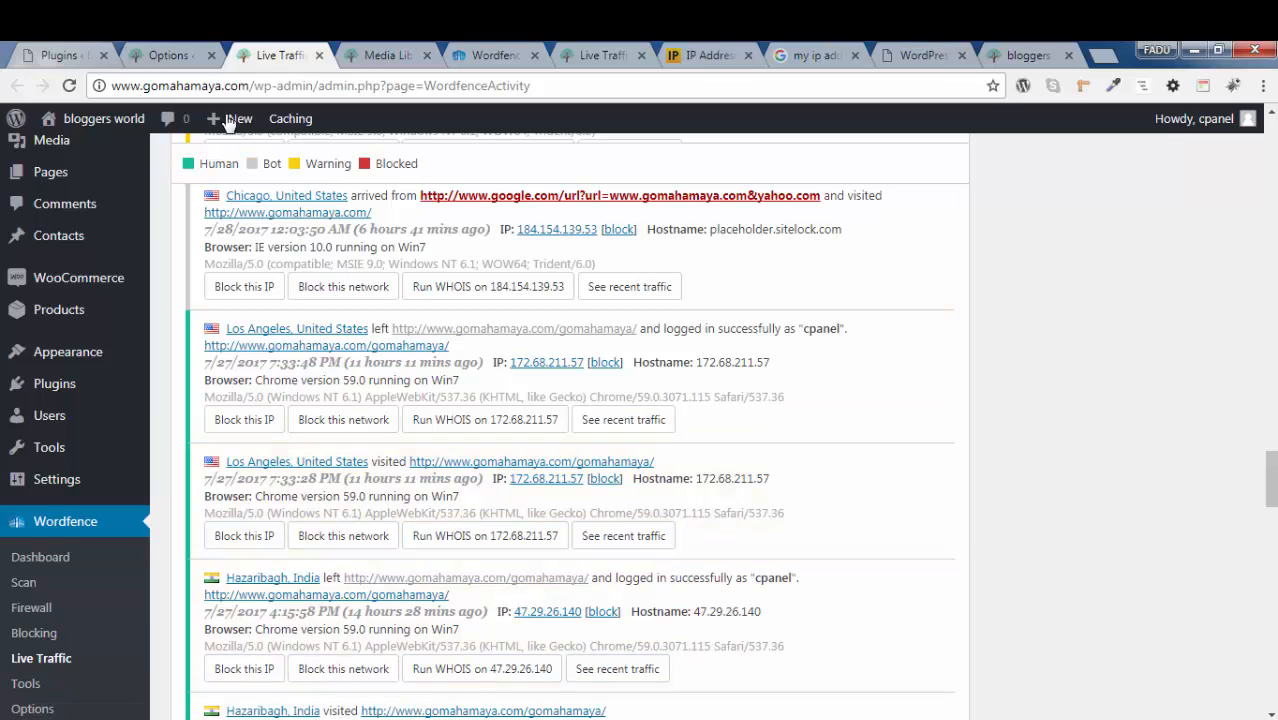
{"action": "left_click", "coordinate": [180, 55]}
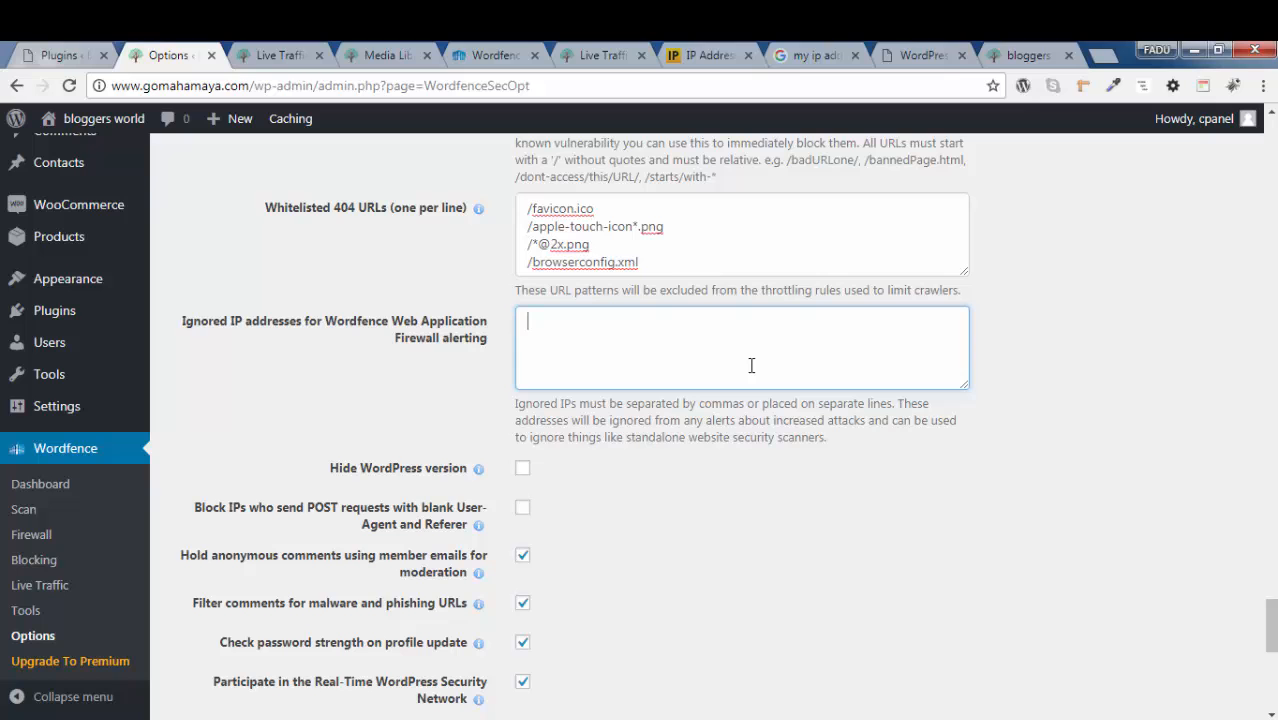
{"action": "scroll", "coordinate": [752, 365], "scroll_direction": "up", "scroll_amount": 2}
{"action": "scroll", "coordinate": [726, 545], "scroll_direction": "up", "scroll_amount": 5}
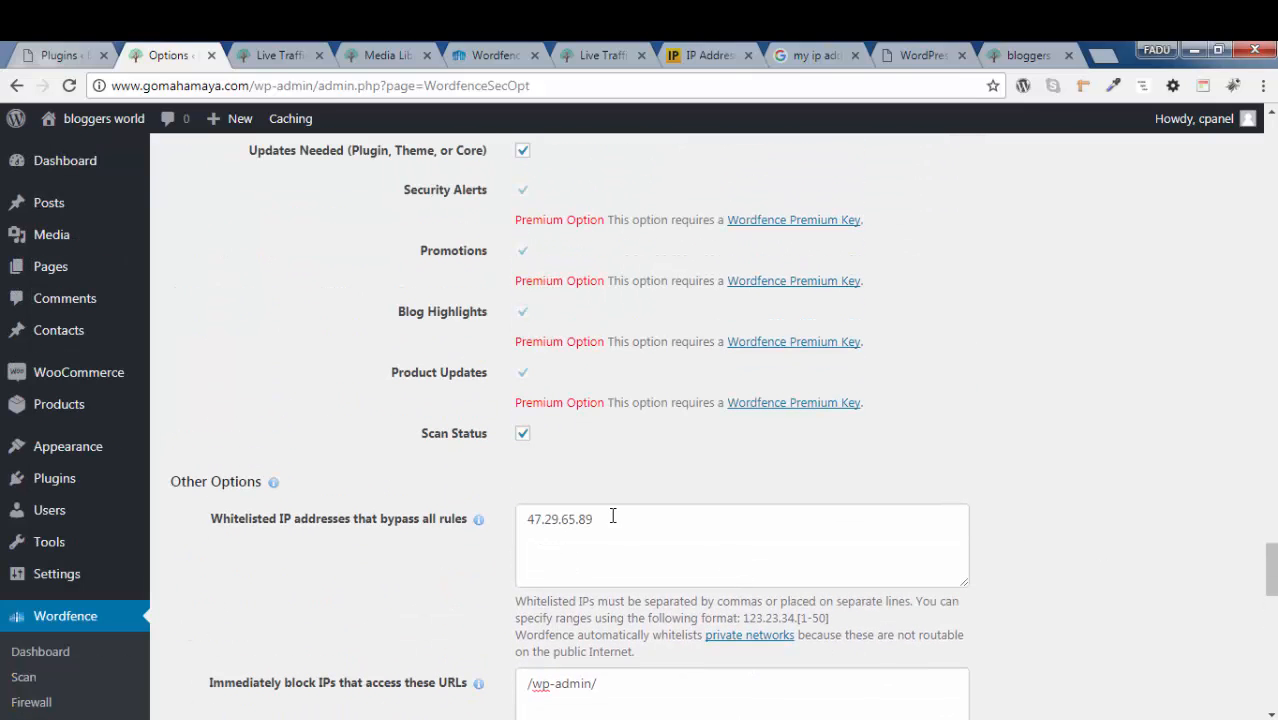
{"action": "left_click", "coordinate": [535, 553]}
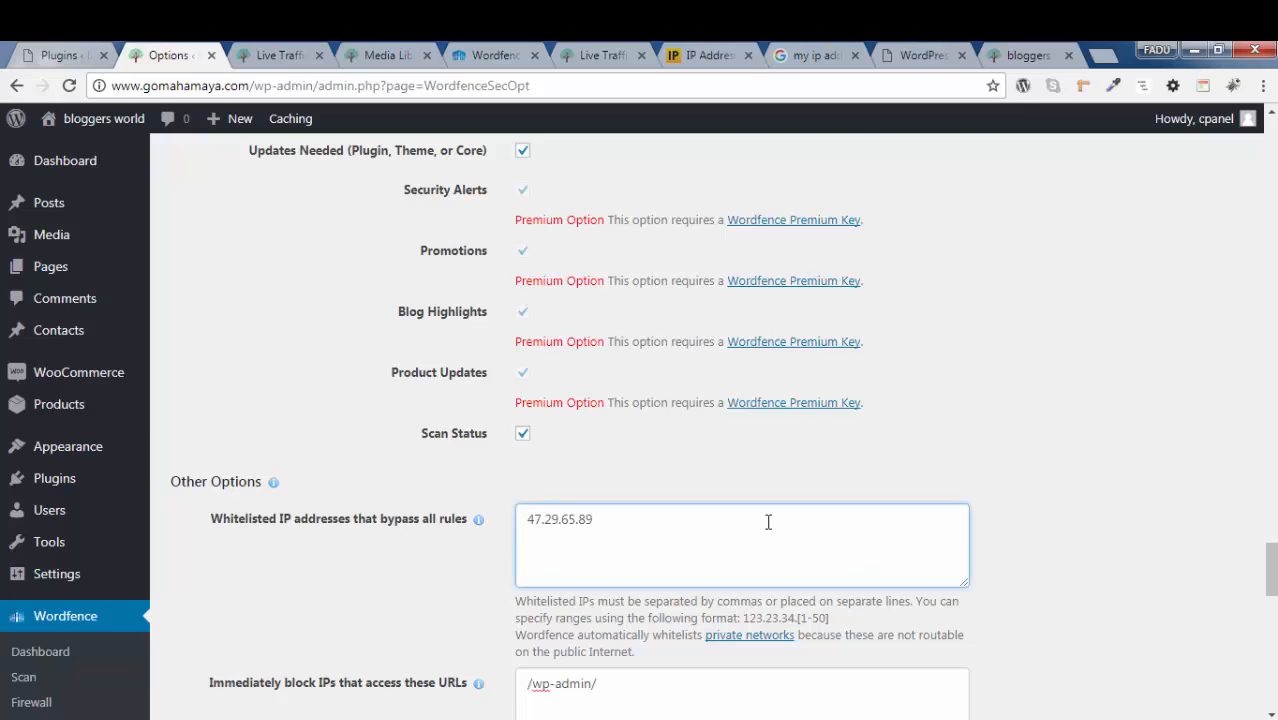
Enable hiding the WordPress version and blocking IPs that send POST requests with blank User-Agent and Referer
{"action": "scroll", "coordinate": [767, 519], "scroll_direction": "down", "scroll_amount": 5}
{"action": "scroll", "coordinate": [823, 503], "scroll_direction": "down", "scroll_amount": 1}
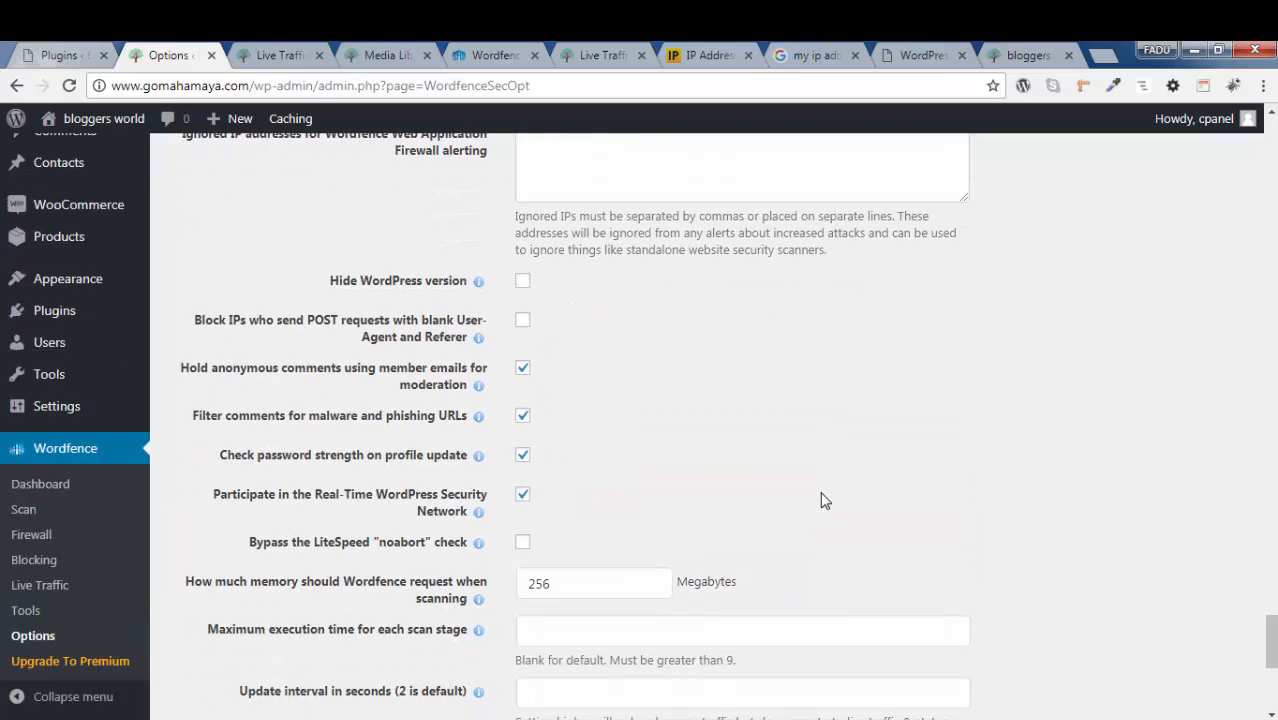
{"action": "left_click", "coordinate": [522, 285]}
{"action": "left_click", "coordinate": [526, 321]}
{"action": "left_click", "coordinate": [676, 346]}
Review the scan memory, maximum execution time for each scan stage and update interval options
{"action": "scroll", "coordinate": [676, 346], "scroll_direction": "down", "scroll_amount": 1}
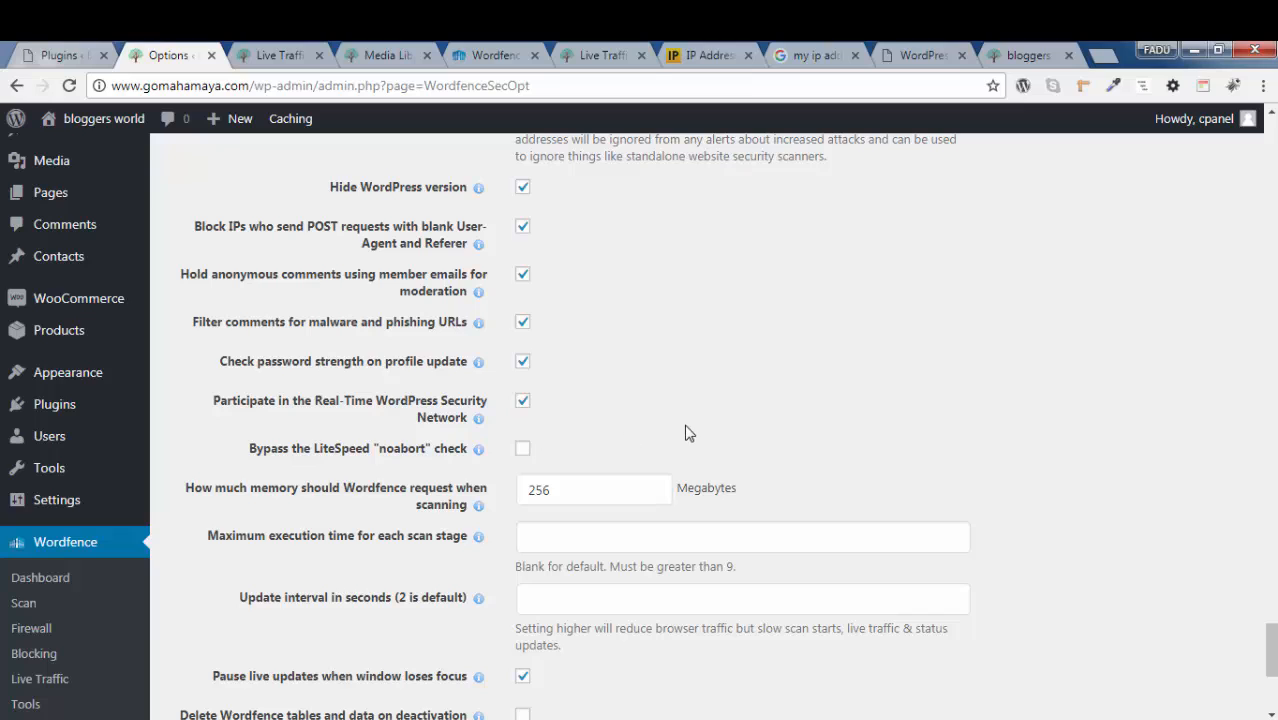
{"action": "scroll", "coordinate": [686, 431], "scroll_direction": "down", "scroll_amount": 1}
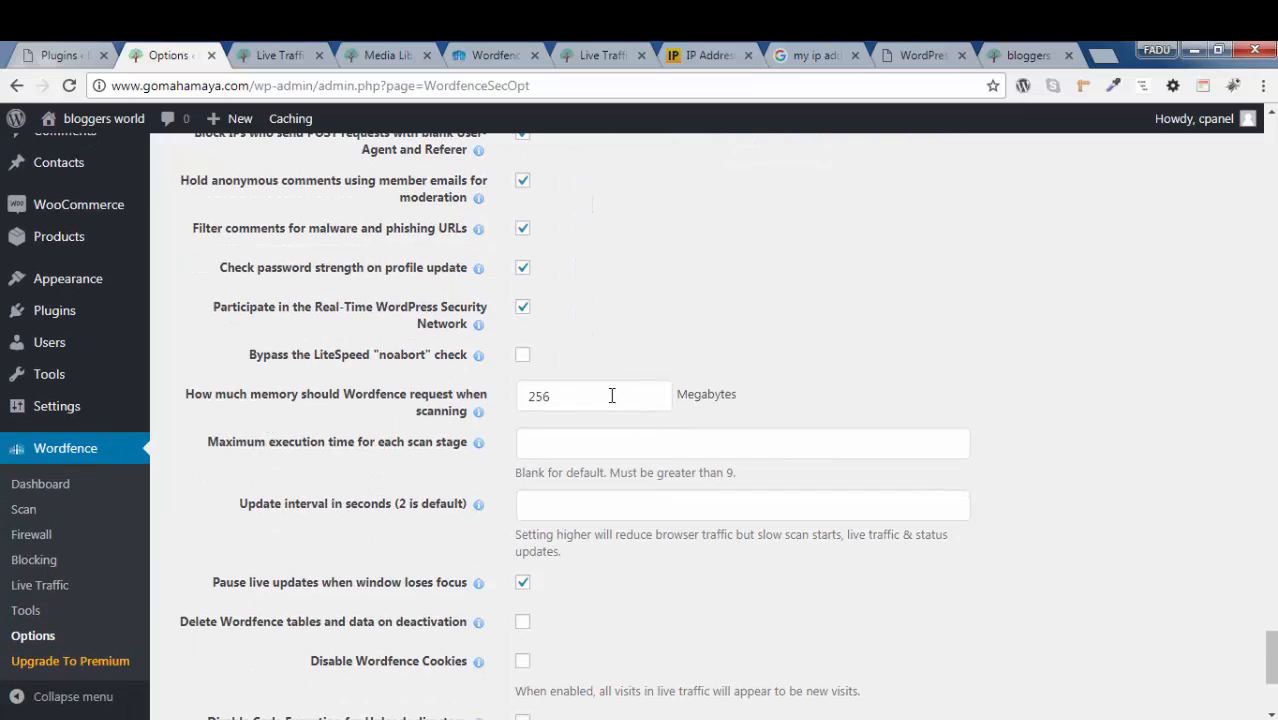
{"action": "left_click", "coordinate": [590, 395]}
{"action": "scroll", "coordinate": [770, 395], "scroll_direction": "down", "scroll_amount": 1}
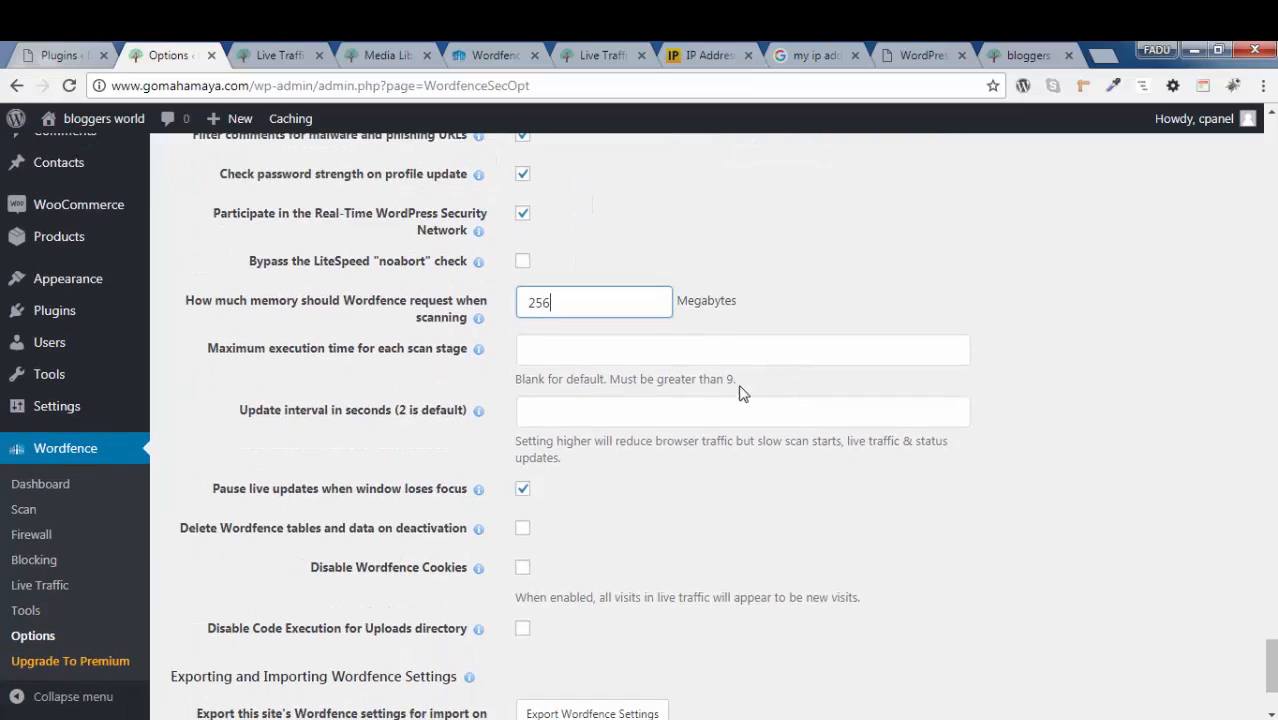
{"action": "left_click", "coordinate": [567, 347]}
{"action": "left_click", "coordinate": [464, 361]}
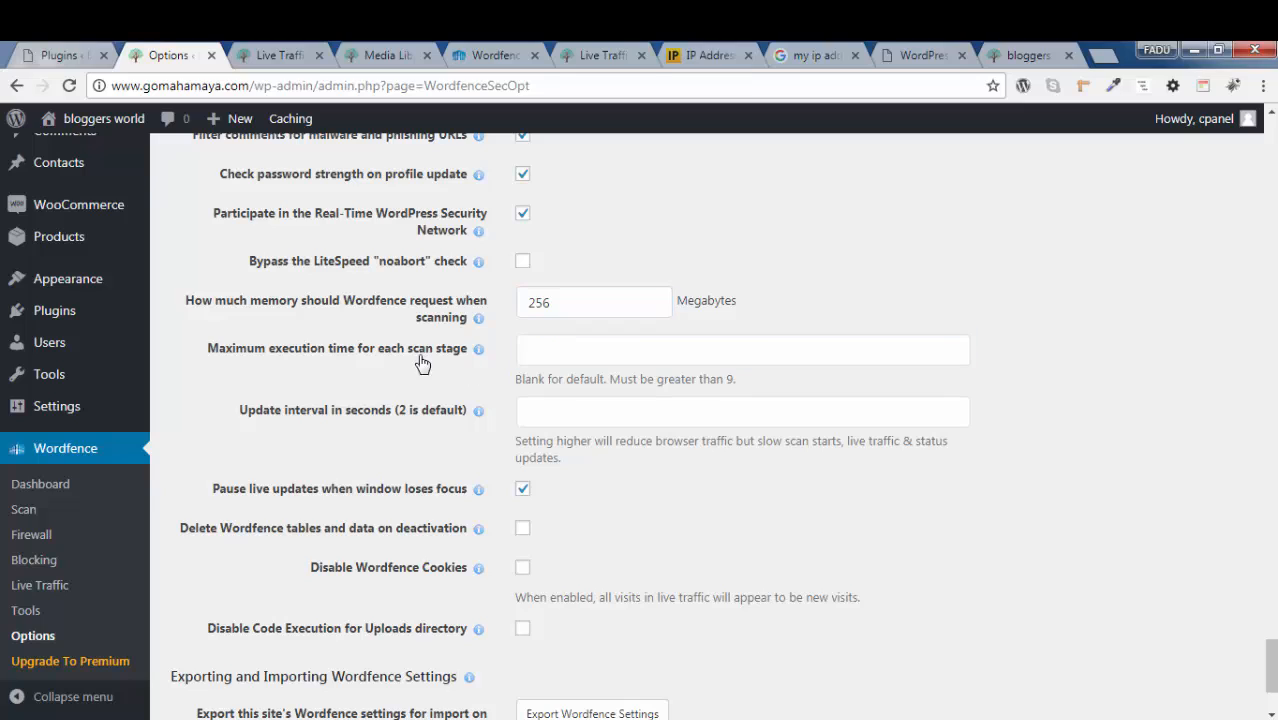
{"action": "left_click", "coordinate": [548, 352]}
{"action": "left_click", "coordinate": [549, 425]}
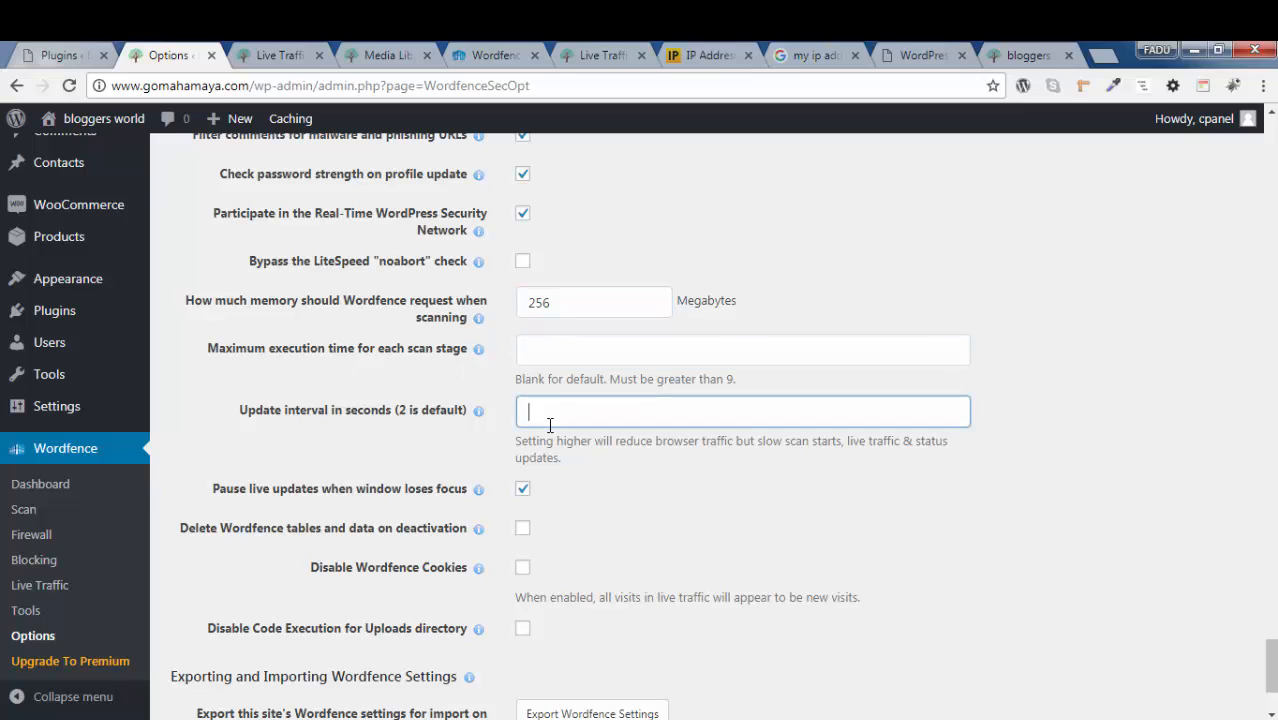
{"action": "scroll", "coordinate": [752, 474], "scroll_direction": "down", "scroll_amount": 1}
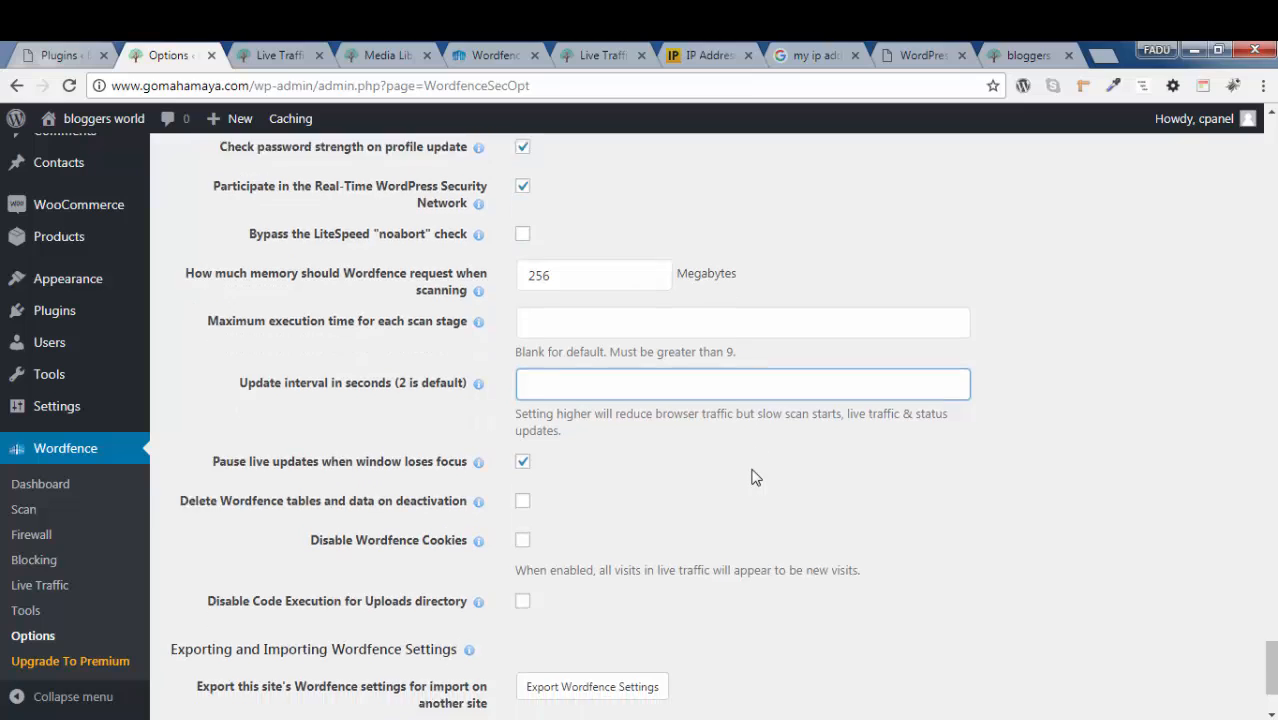
{"action": "left_click_drag", "start_coordinate": [513, 357], "coordinate": [642, 371]}
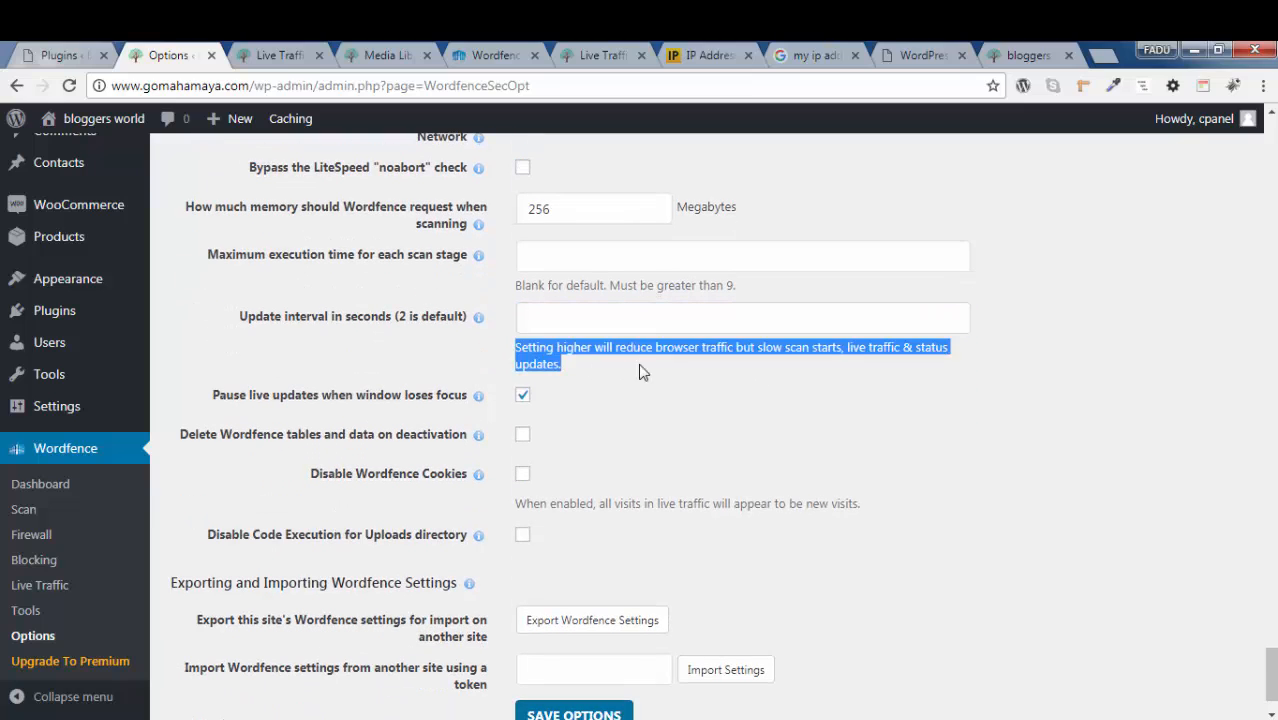
{"action": "left_click", "coordinate": [660, 370]}
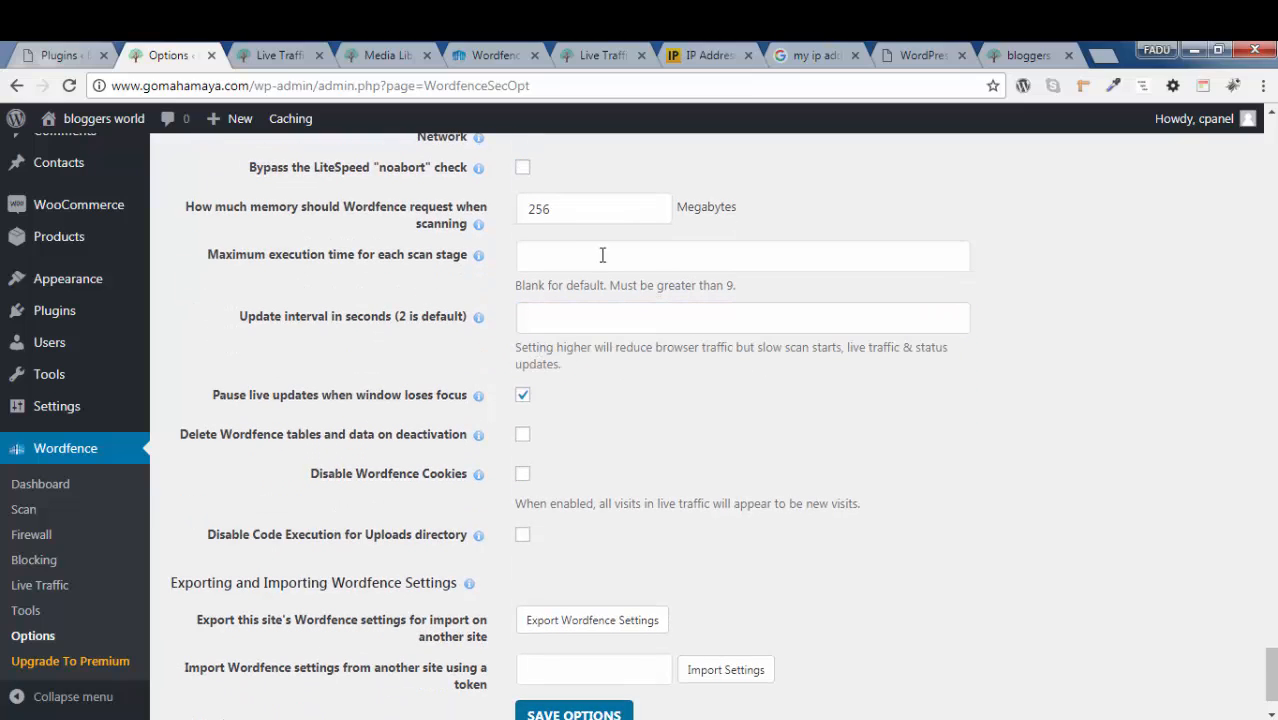
{"action": "scroll", "coordinate": [647, 331], "scroll_direction": "down", "scroll_amount": 1}
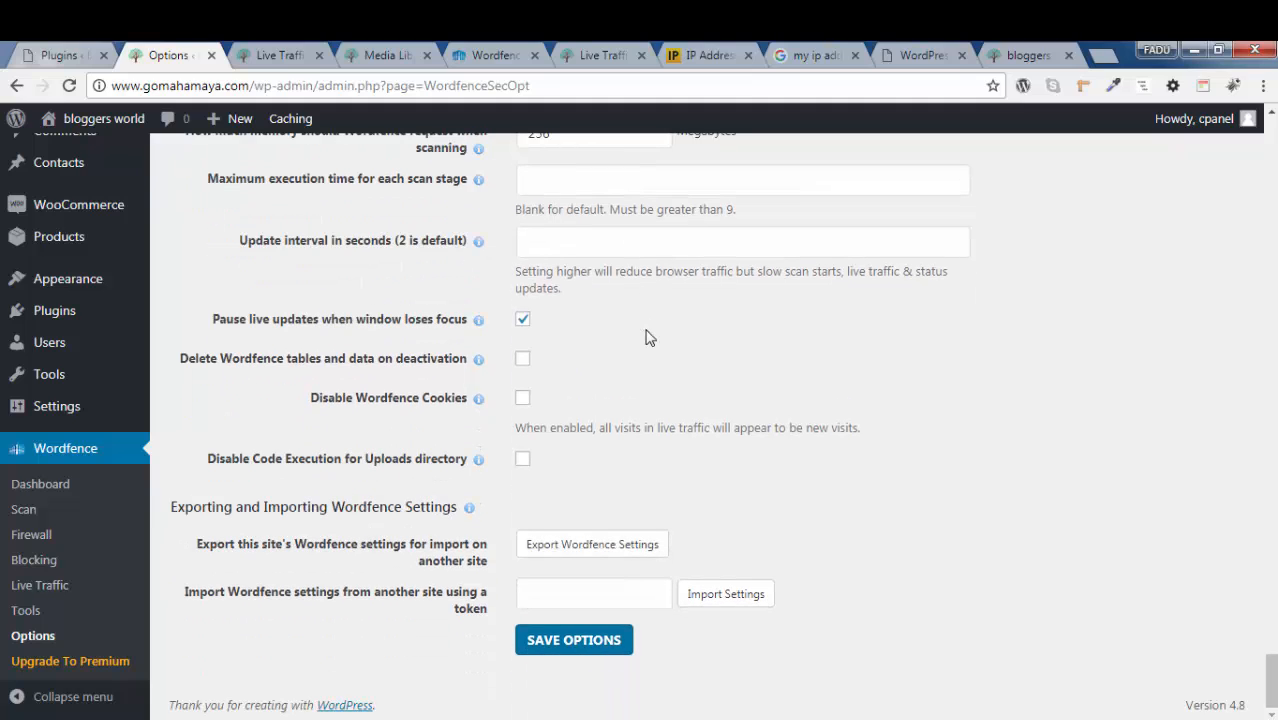
Disable pausing live updates when the window loses focus, enable deleting Wordfence tables and data on deactivation, and save the options
{"action": "left_click", "coordinate": [522, 320]}
{"action": "left_click", "coordinate": [521, 362]}
{"action": "scroll", "coordinate": [594, 402], "scroll_direction": "up", "scroll_amount": 6}
{"action": "scroll", "coordinate": [594, 402], "scroll_direction": "down", "scroll_amount": 5}
{"action": "scroll", "coordinate": [594, 402], "scroll_direction": "down", "scroll_amount": 1}
{"action": "left_click", "coordinate": [579, 648]}
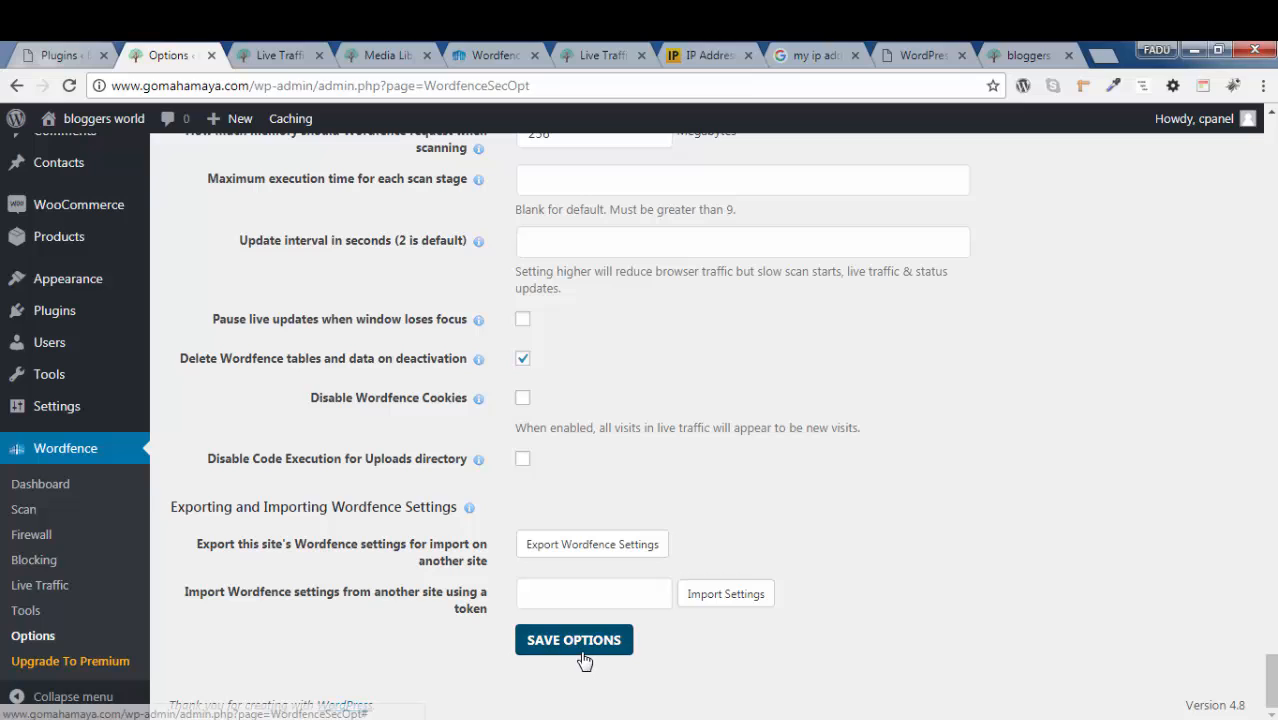
Export this site's Wordfence settings and copy the generated import token
{"action": "left_click", "coordinate": [567, 553]}
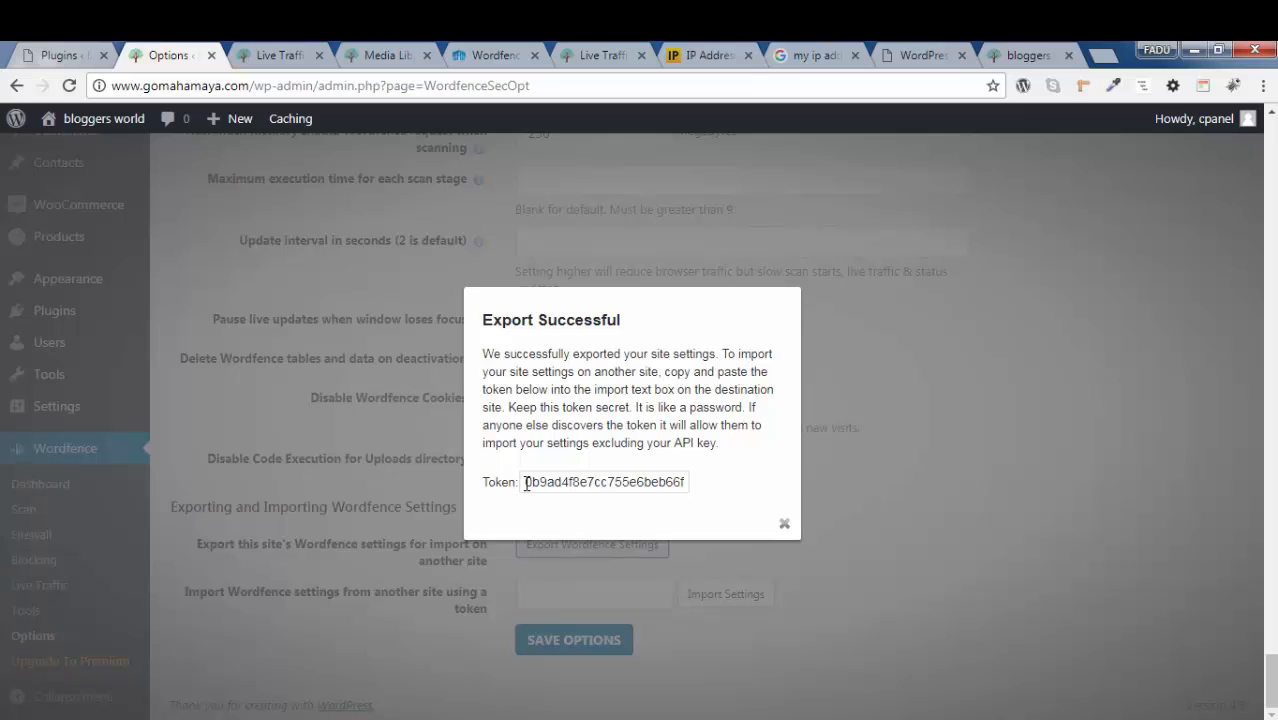
{"action": "left_click_drag", "start_coordinate": [526, 484], "coordinate": [700, 487]}
{"action": "right_click", "coordinate": [653, 488]}
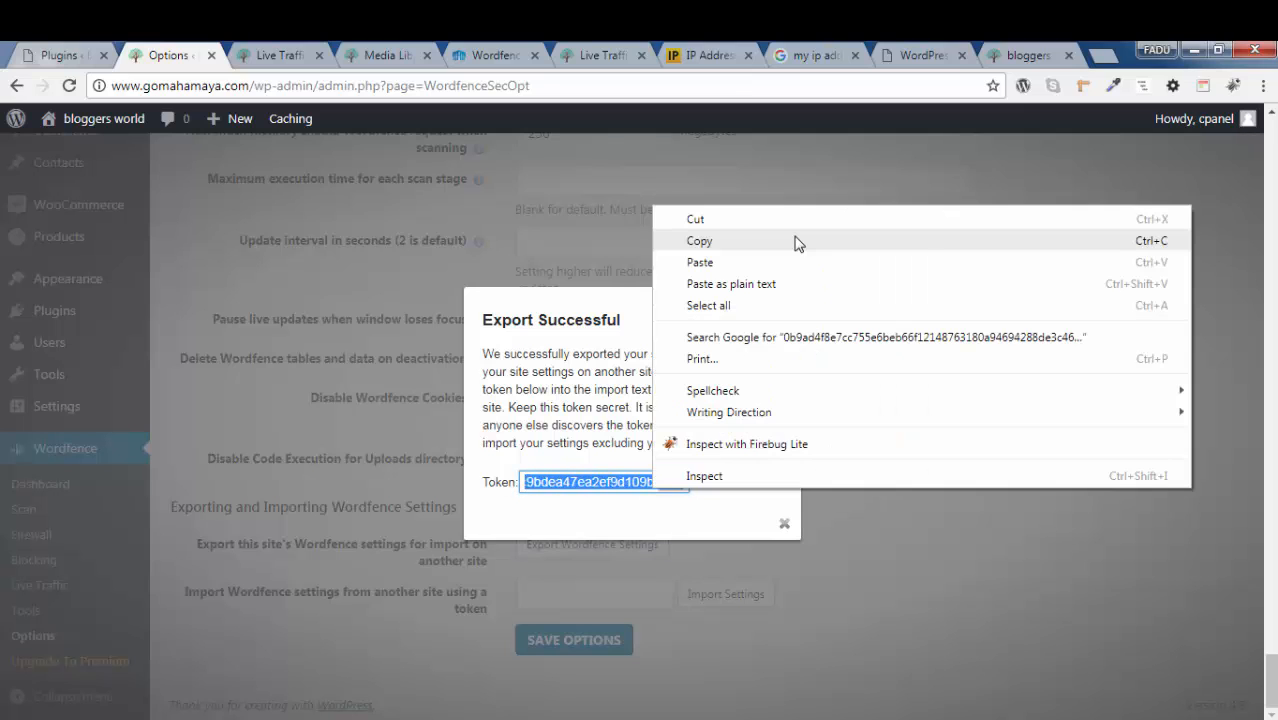
{"action": "left_click", "coordinate": [797, 241]}
{"action": "left_click", "coordinate": [784, 523]}
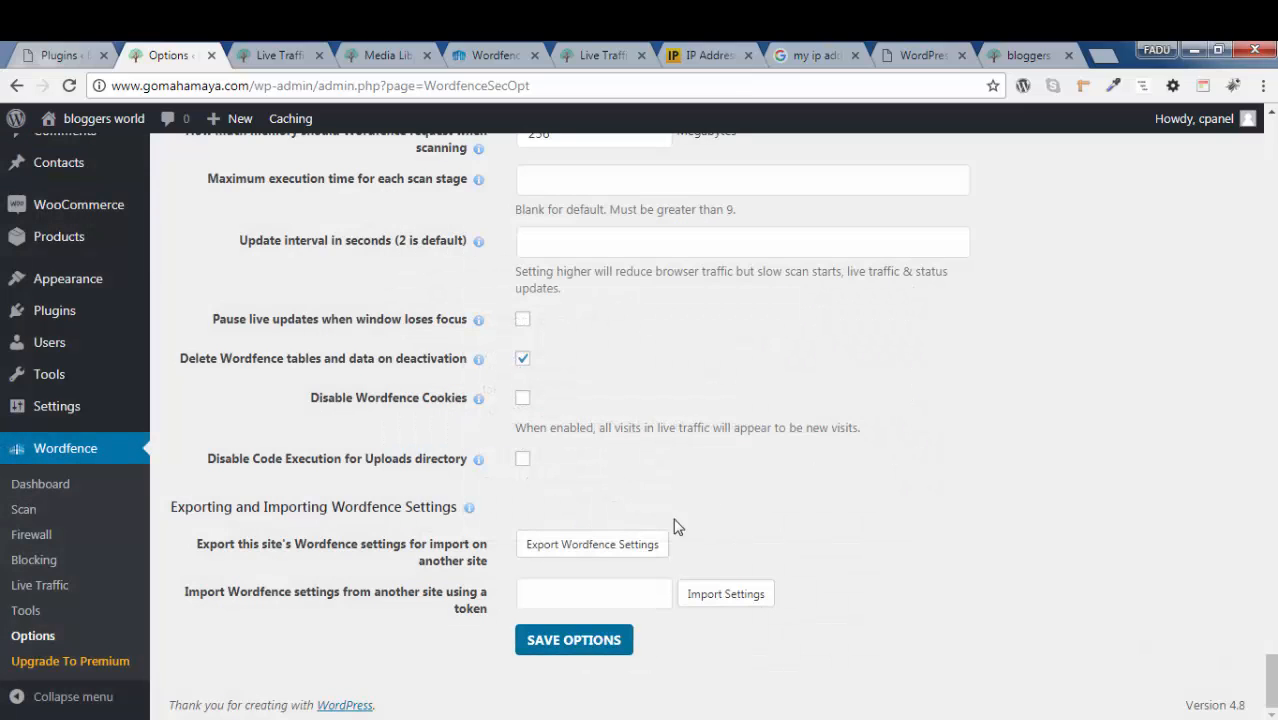
Paste the copied token into the field for importing Wordfence settings from another site
{"action": "right_click", "coordinate": [617, 592]}
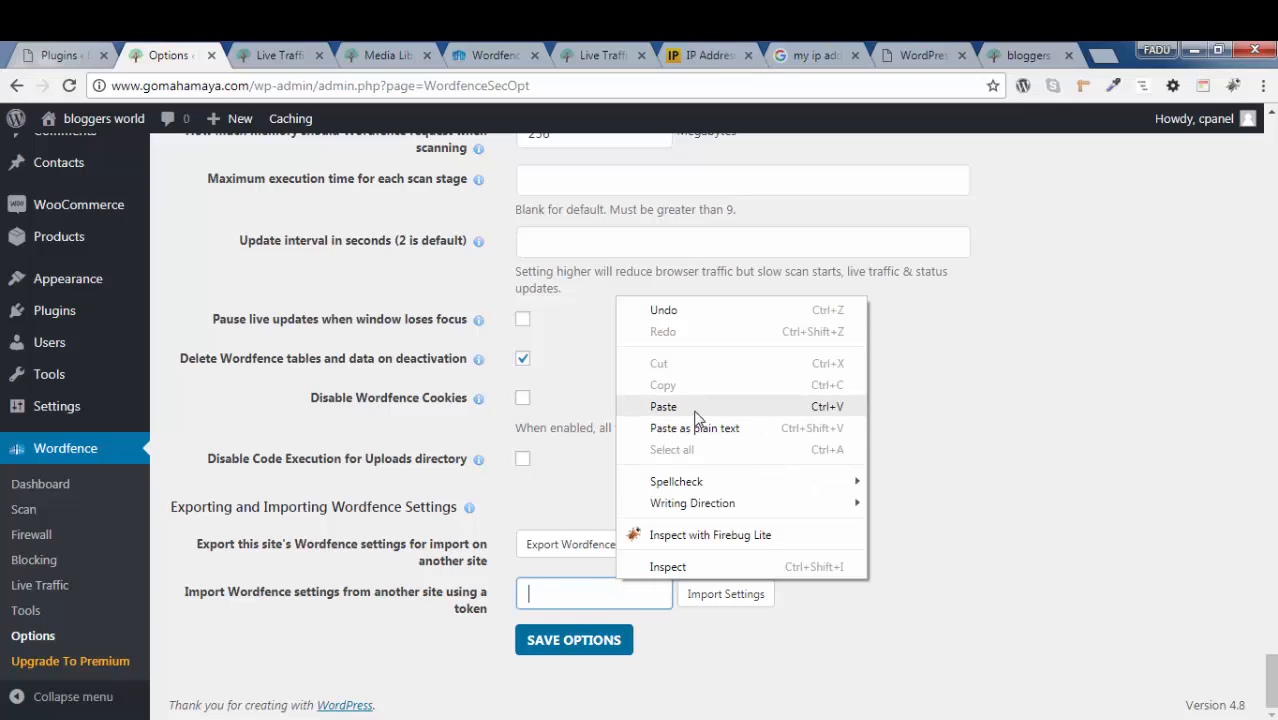
{"action": "left_click", "coordinate": [663, 407]}
{"action": "double_click", "coordinate": [632, 598]}
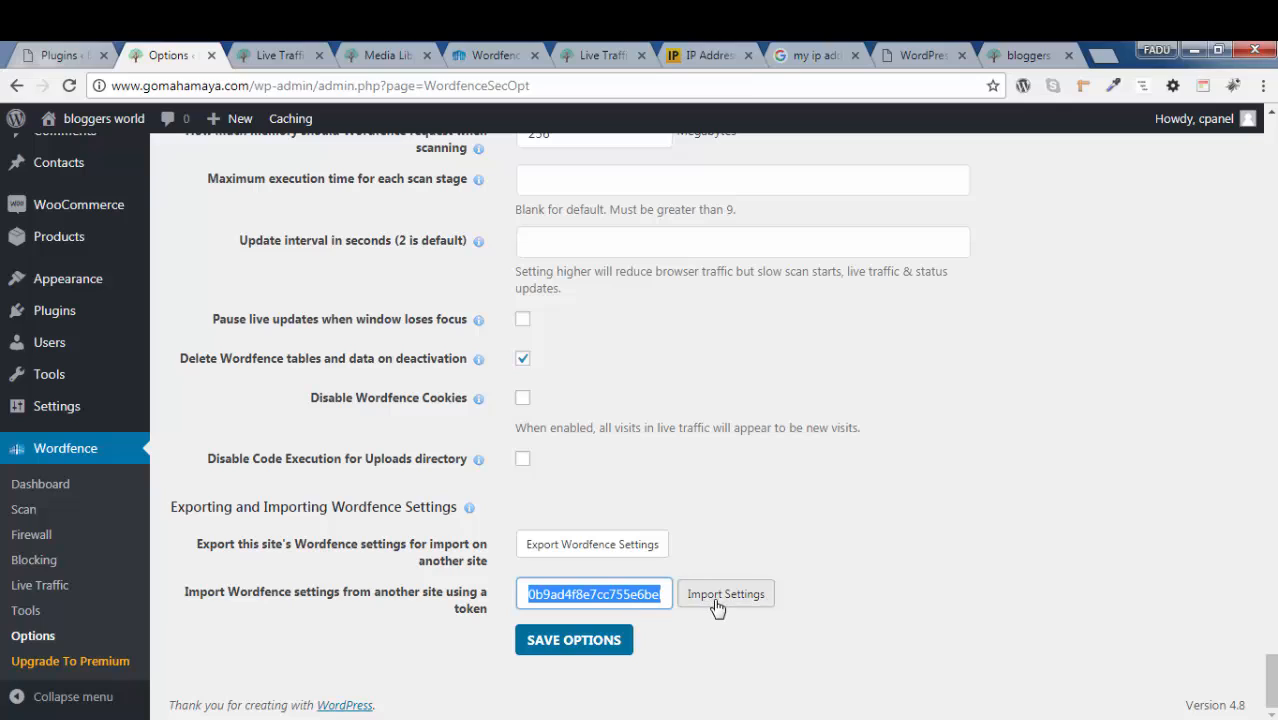
{"action": "left_click", "coordinate": [935, 560]}
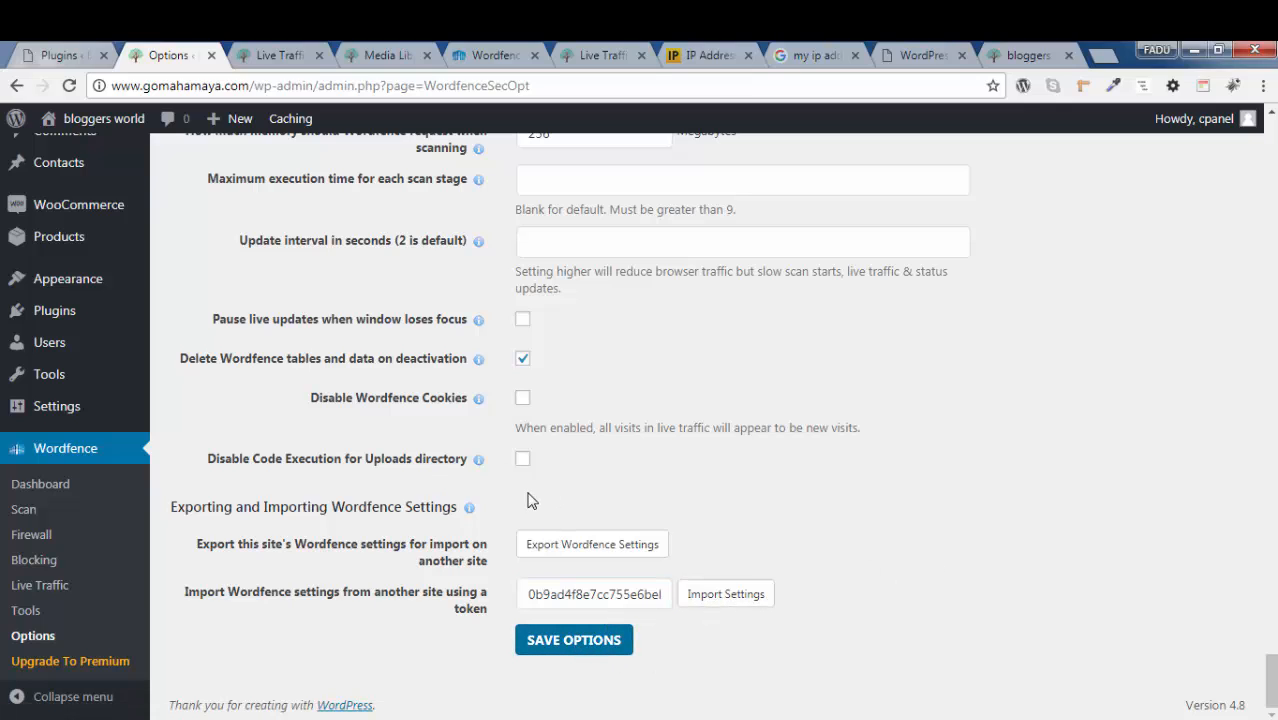
Start a new scan from the Wordfence Scan page and view its scan summary
{"action": "scroll", "coordinate": [491, 320], "scroll_direction": "up", "scroll_amount": 6}
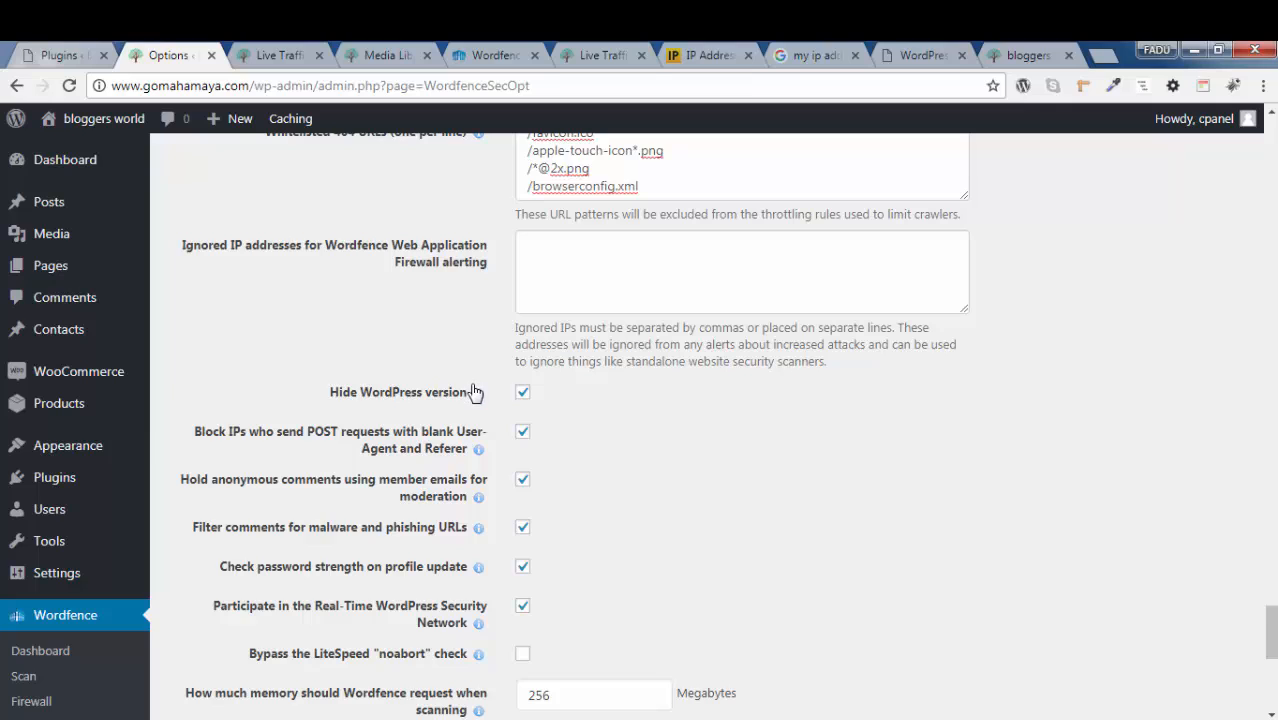
{"action": "scroll", "coordinate": [470, 390], "scroll_direction": "down", "scroll_amount": 3}
{"action": "left_click", "coordinate": [29, 511]}
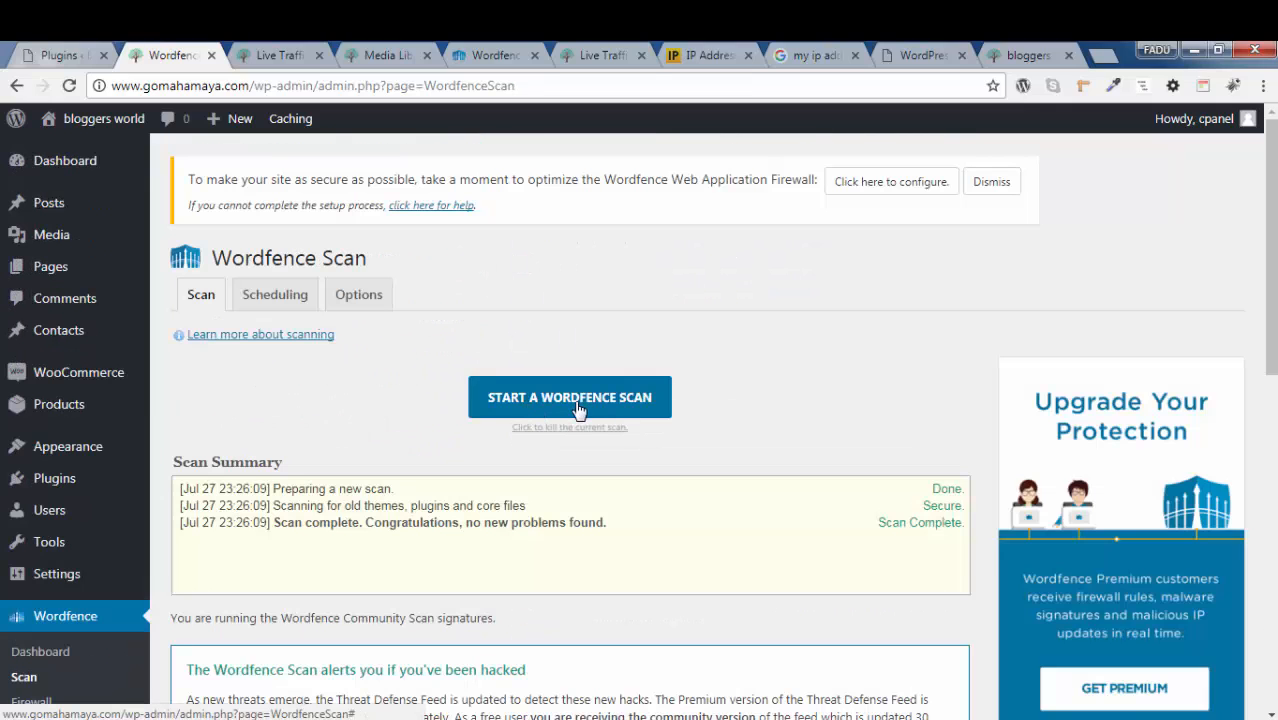
{"action": "left_click", "coordinate": [593, 409]}
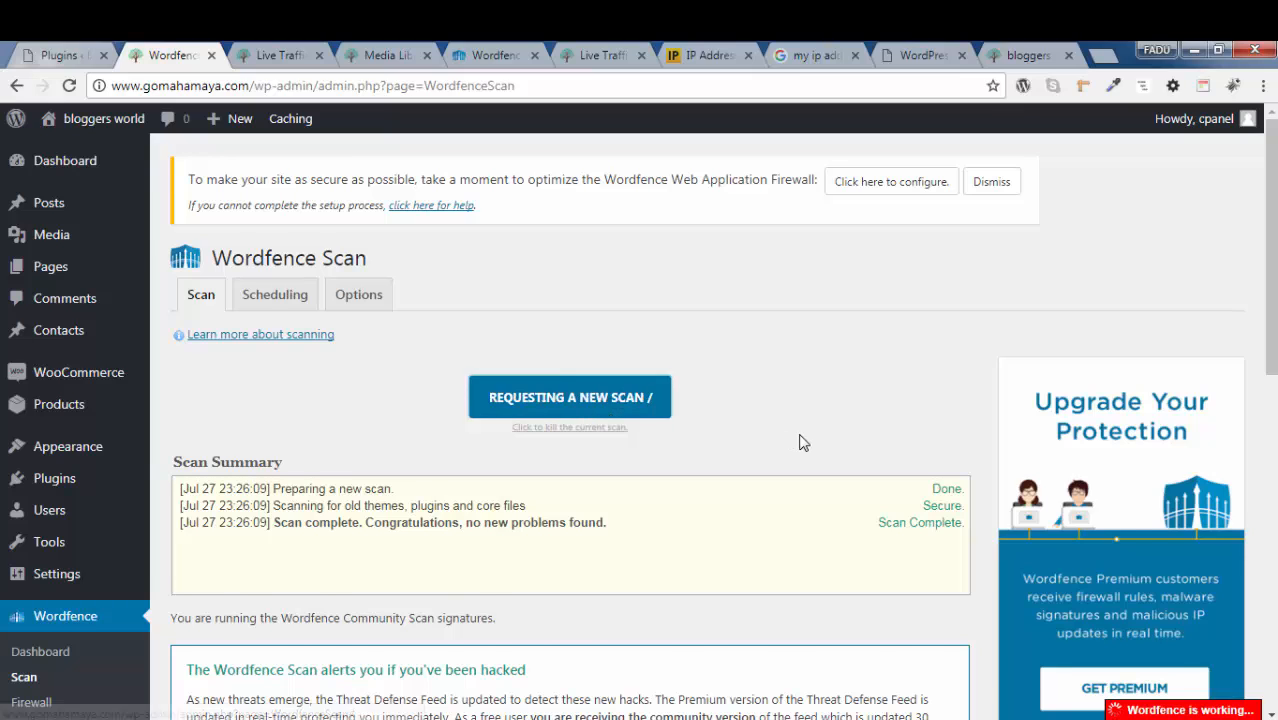
{"action": "scroll", "coordinate": [560, 430], "scroll_direction": "down", "scroll_amount": 1}
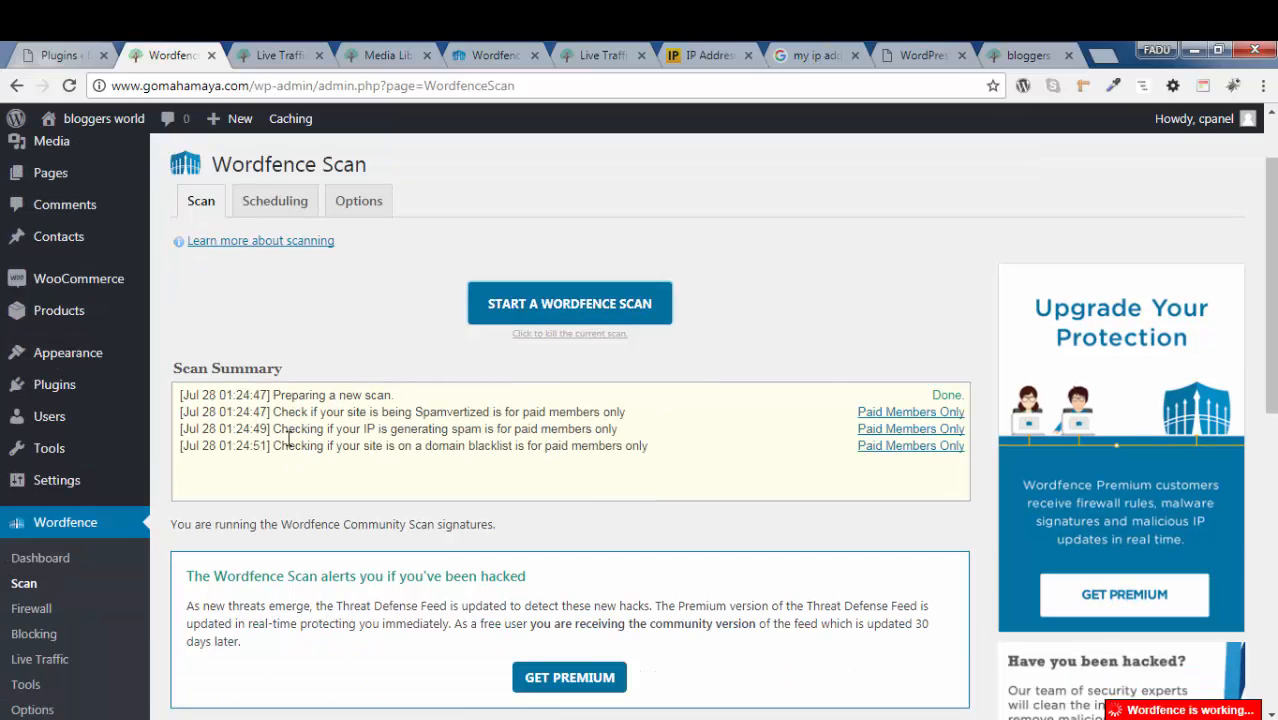
Examine the scan summary, the detailed scan activity and the new issues on the Wordfence Scan page
{"action": "scroll", "coordinate": [350, 462], "scroll_direction": "down", "scroll_amount": 3}
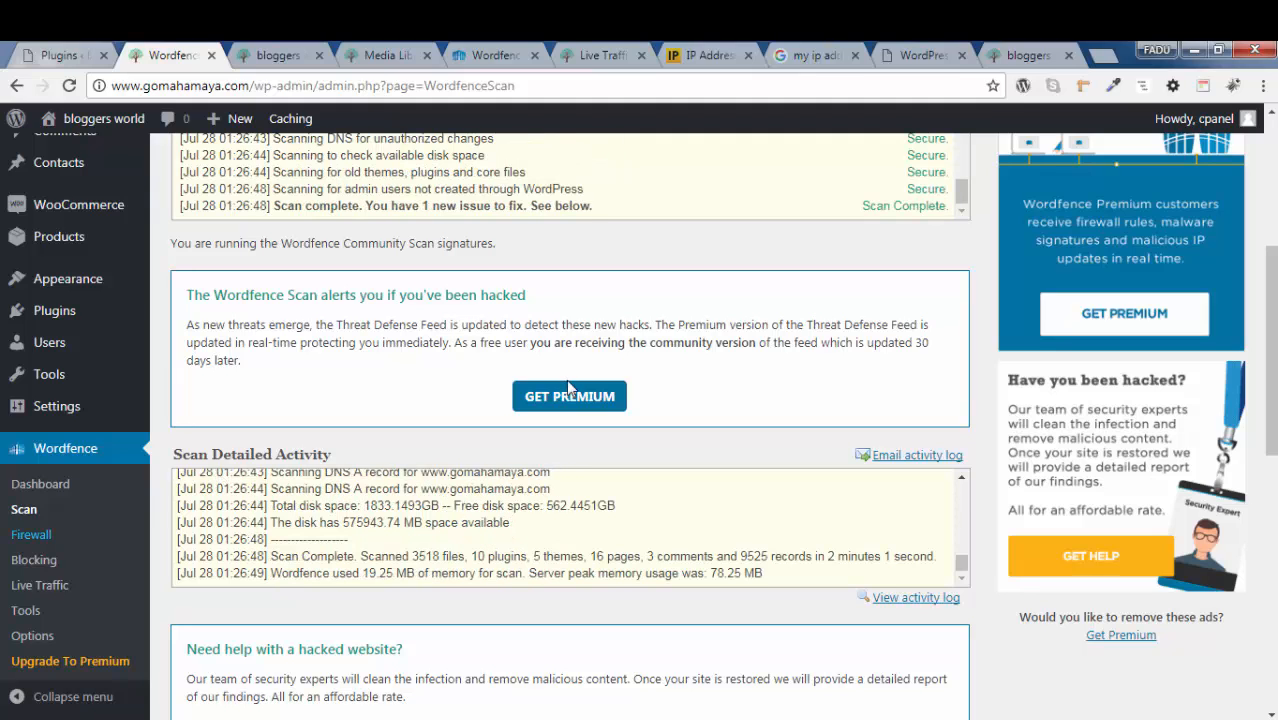
{"action": "scroll", "coordinate": [592, 470], "scroll_direction": "down", "scroll_amount": 3}
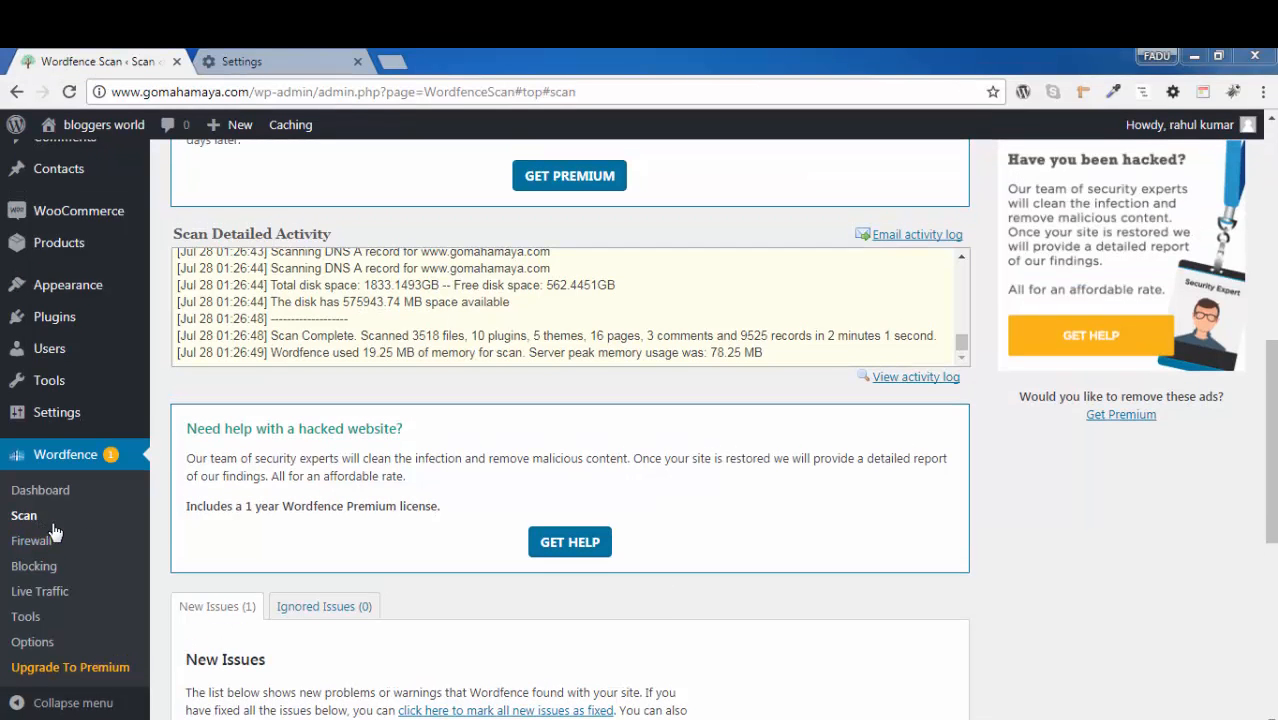
Open the Wordfence Firewall page and look through the available Firewall Status modes
{"action": "left_click", "coordinate": [43, 537]}
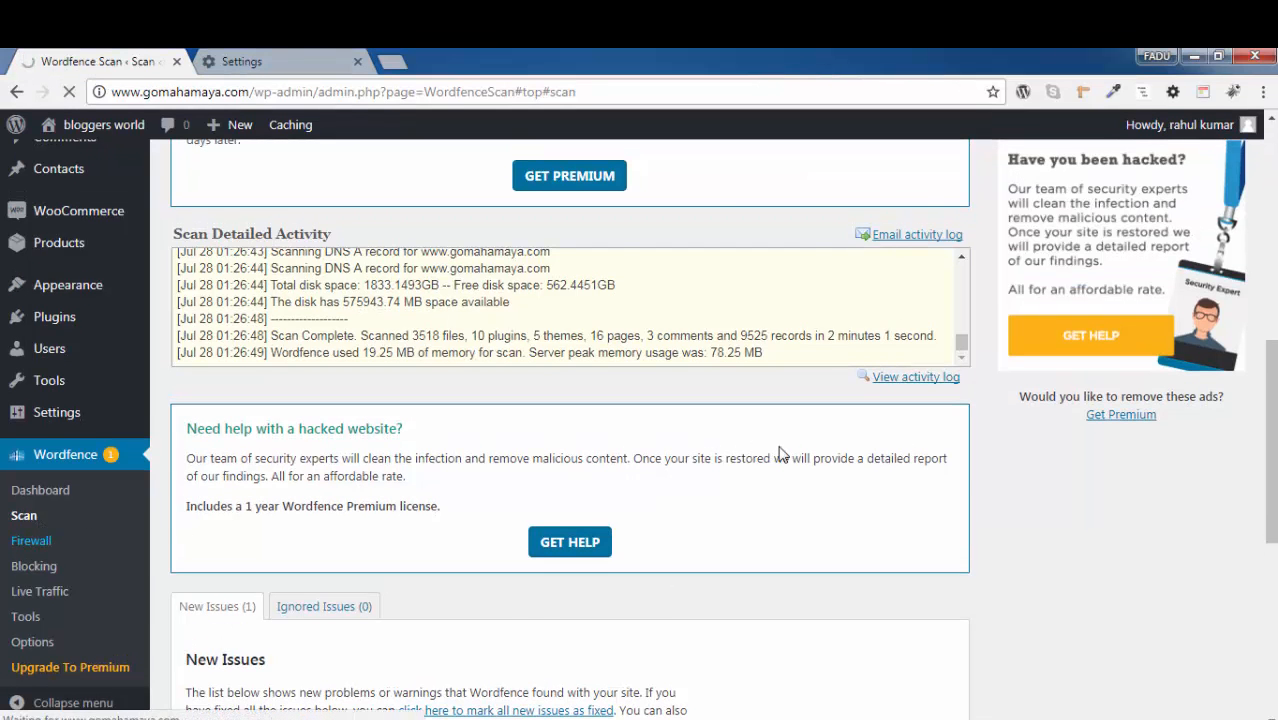
{"action": "scroll", "coordinate": [798, 408], "scroll_direction": "down", "scroll_amount": 3}
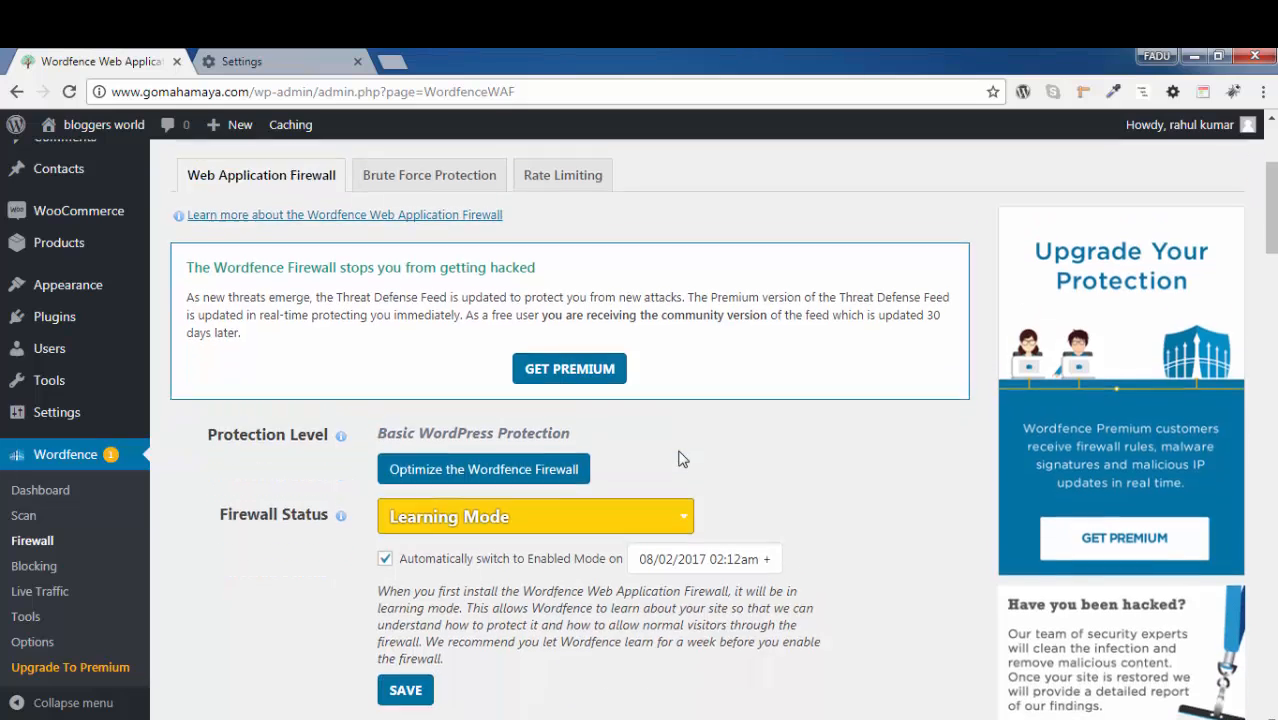
{"action": "left_click", "coordinate": [535, 500]}
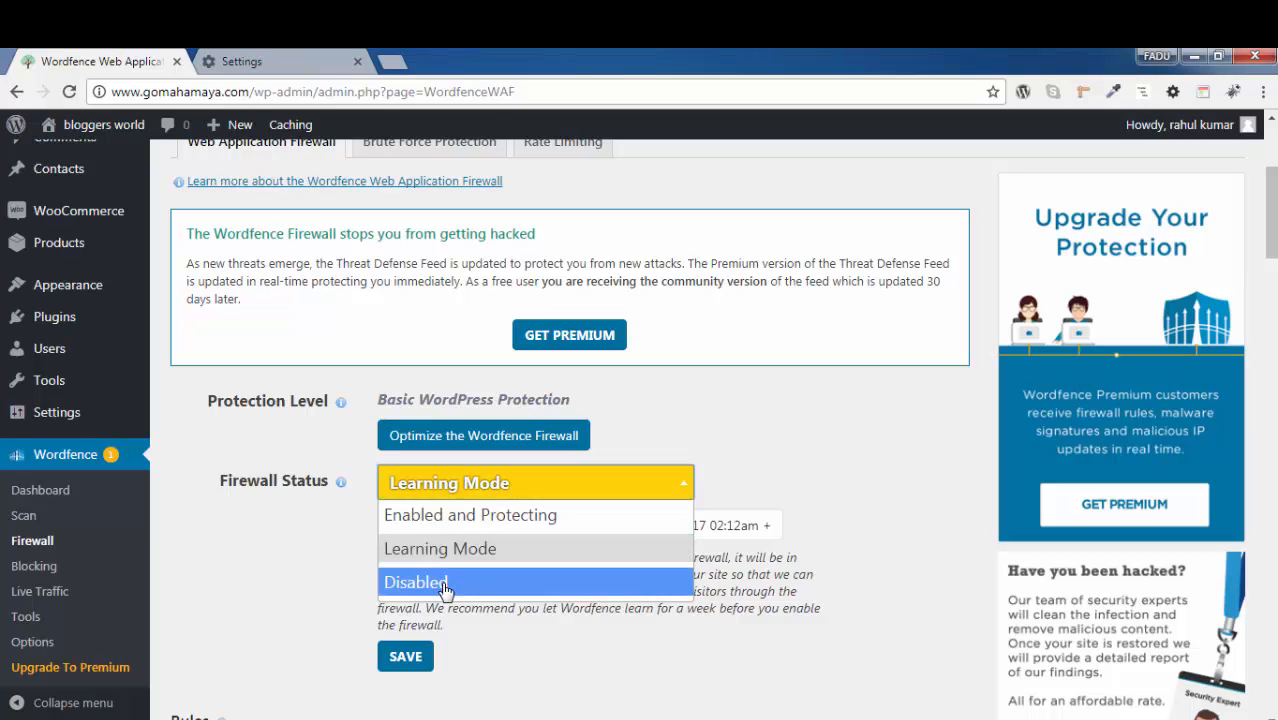
{"action": "left_click", "coordinate": [816, 607]}
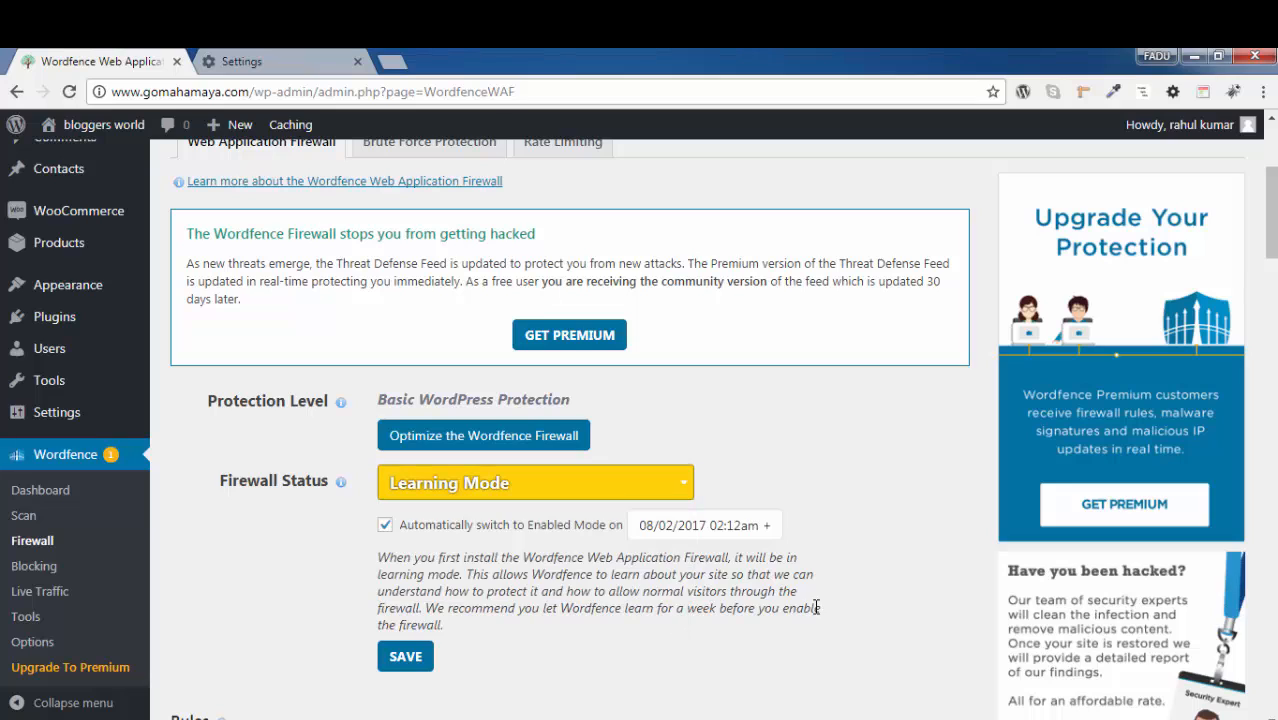
Set the Firewall Status to Disabled and save it, and switch the status to Enabled and Protecting
{"action": "left_click", "coordinate": [615, 483]}
{"action": "left_click", "coordinate": [515, 590]}
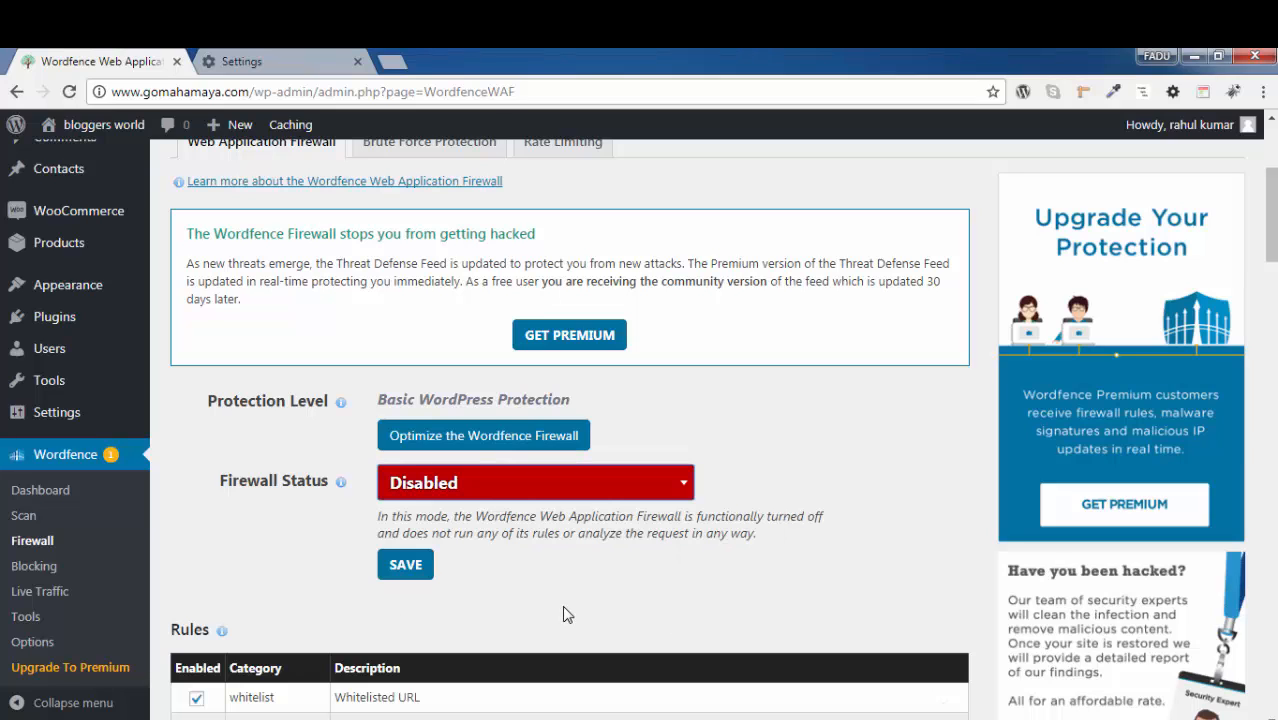
{"action": "left_click", "coordinate": [424, 571]}
{"action": "left_click", "coordinate": [638, 494]}
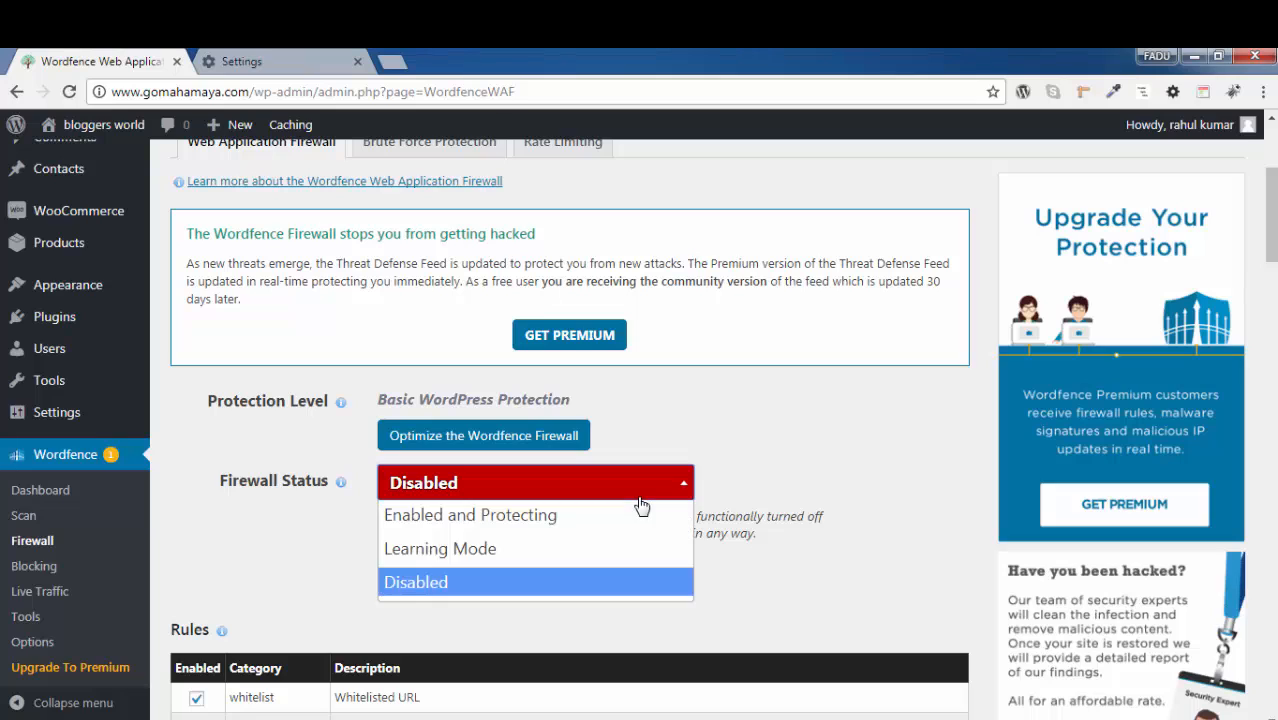
{"action": "left_click", "coordinate": [545, 516]}
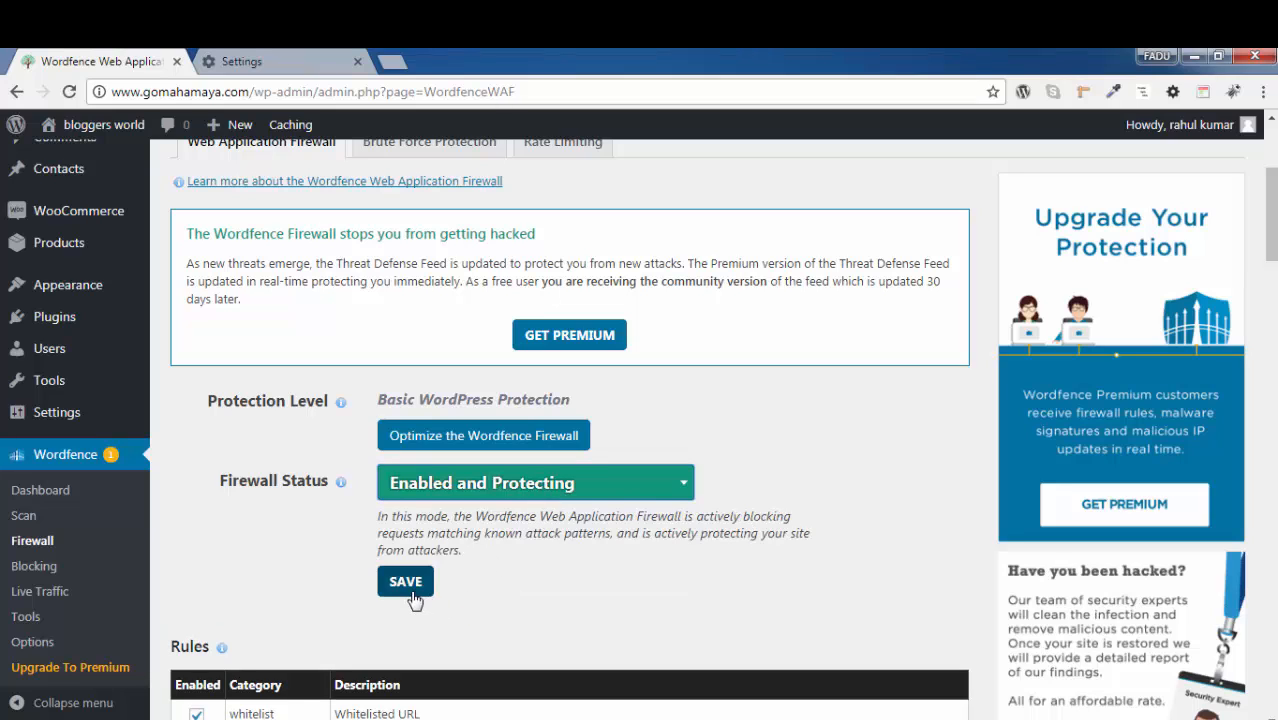
Set the Firewall Status to Learning Mode, keeping the automatic switch to Enabled Mode on, and save the firewall settings
{"action": "left_click", "coordinate": [572, 494]}
{"action": "left_click", "coordinate": [480, 558]}
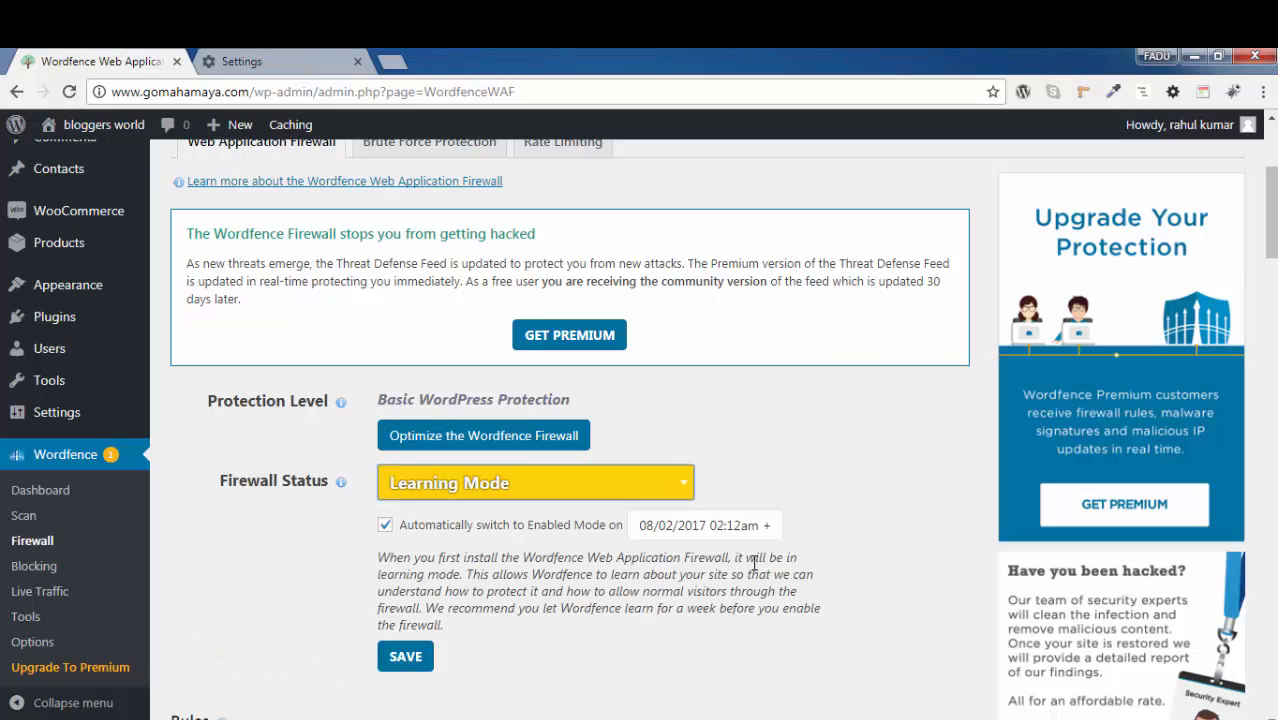
{"action": "left_click", "coordinate": [641, 527]}
{"action": "left_click", "coordinate": [919, 591]}
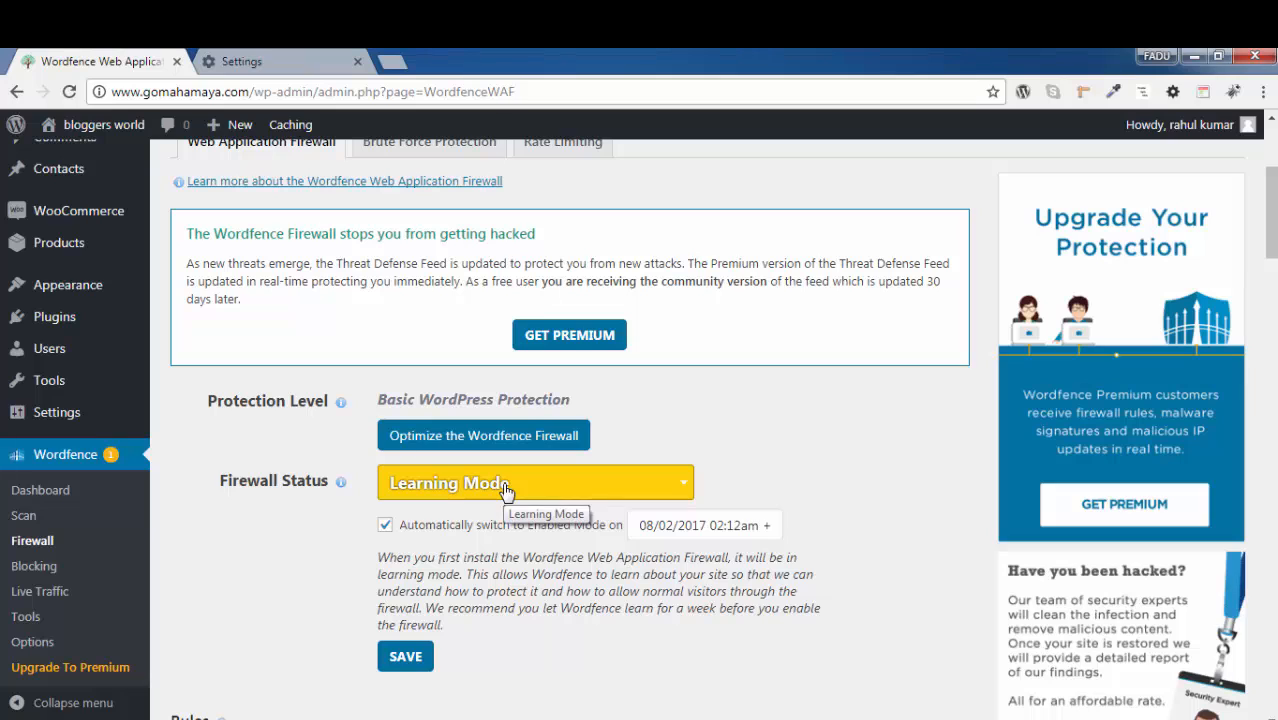
{"action": "left_click", "coordinate": [607, 466]}
{"action": "left_click", "coordinate": [812, 481]}
{"action": "scroll", "coordinate": [914, 479], "scroll_direction": "down", "scroll_amount": 5}
{"action": "scroll", "coordinate": [450, 537], "scroll_direction": "up", "scroll_amount": 4}
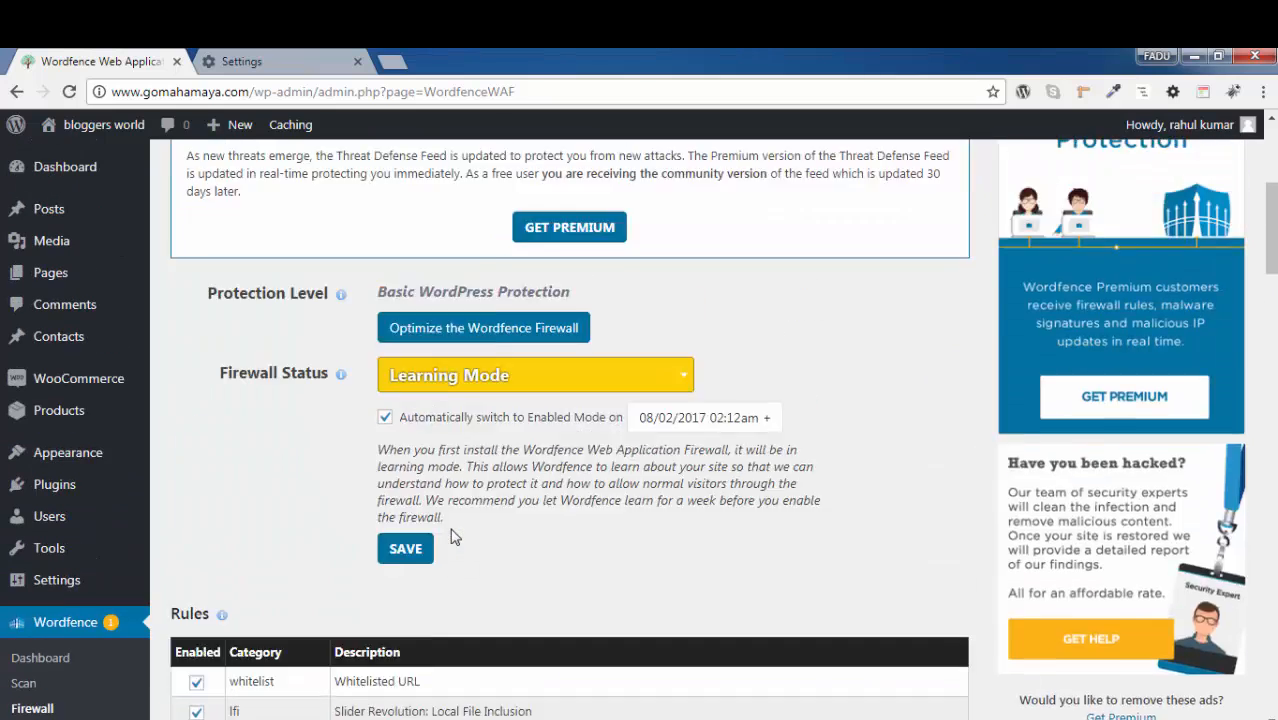
{"action": "scroll", "coordinate": [450, 537], "scroll_direction": "up", "scroll_amount": 1}
{"action": "left_click", "coordinate": [414, 662]}
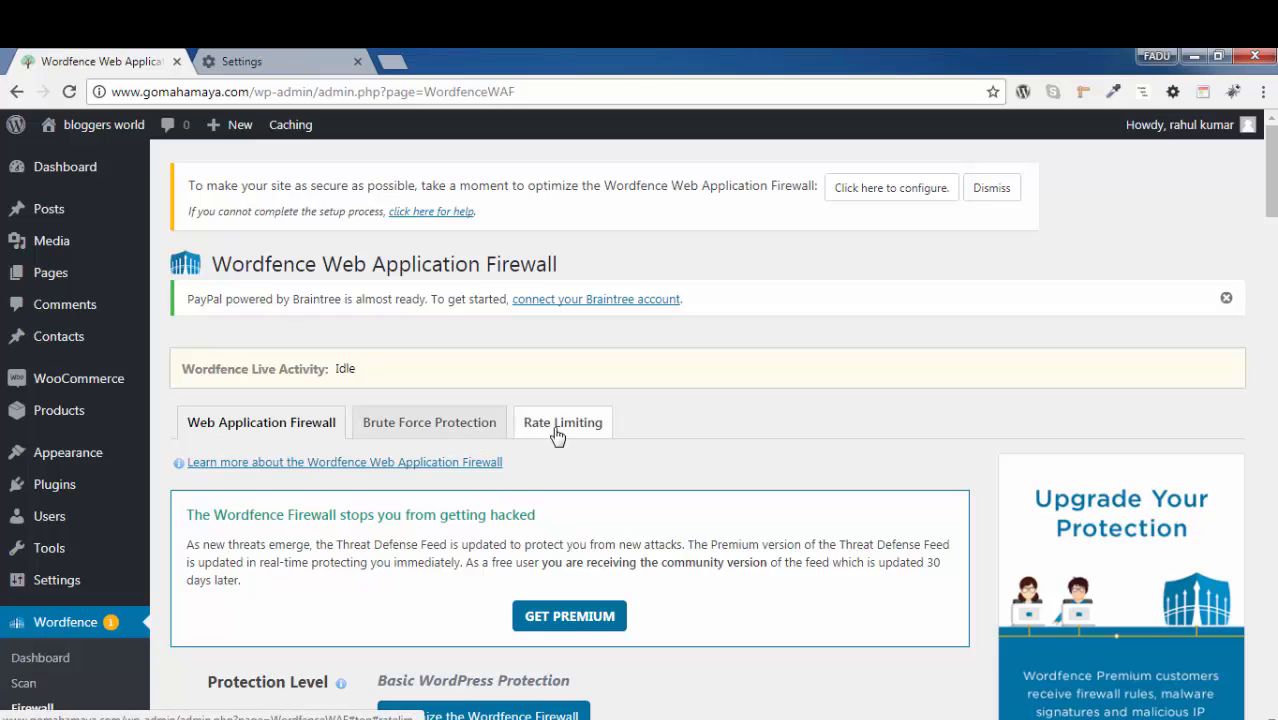
Open the Wordfence Blocking page and examine the list of IPs blocked from accessing the site
{"action": "scroll", "coordinate": [474, 442], "scroll_direction": "down", "scroll_amount": 3}
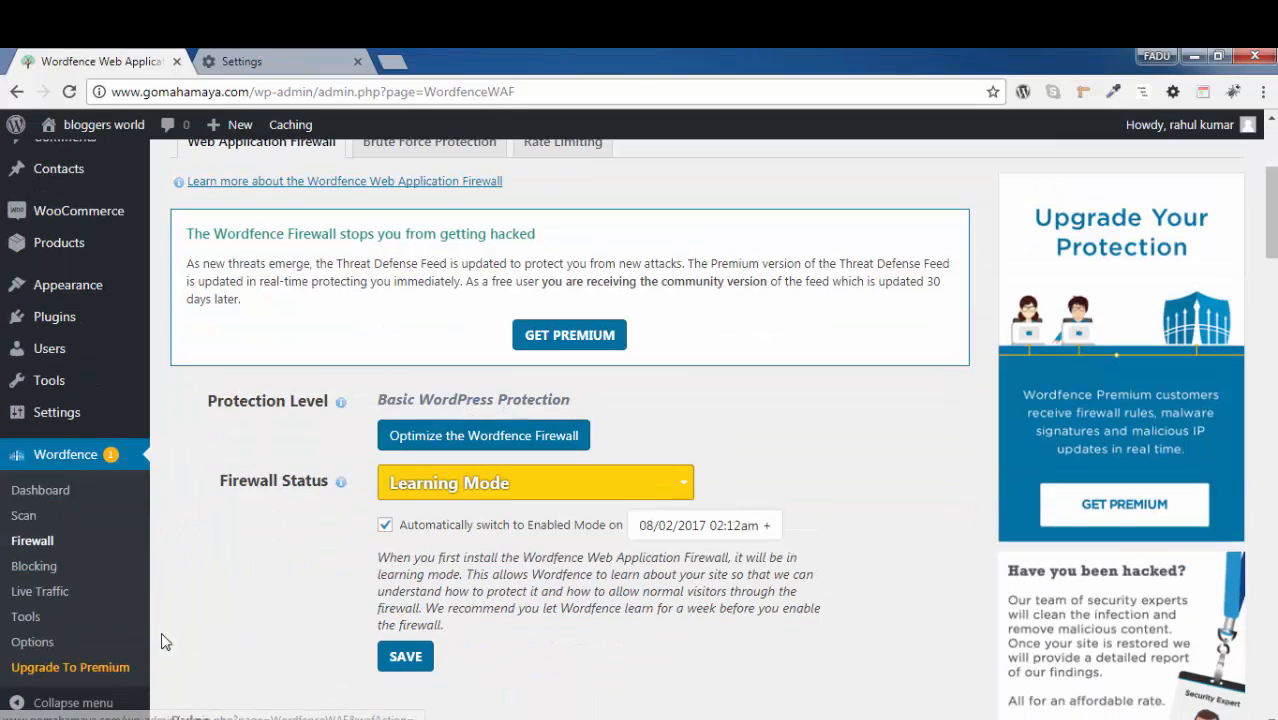
{"action": "left_click", "coordinate": [47, 572]}
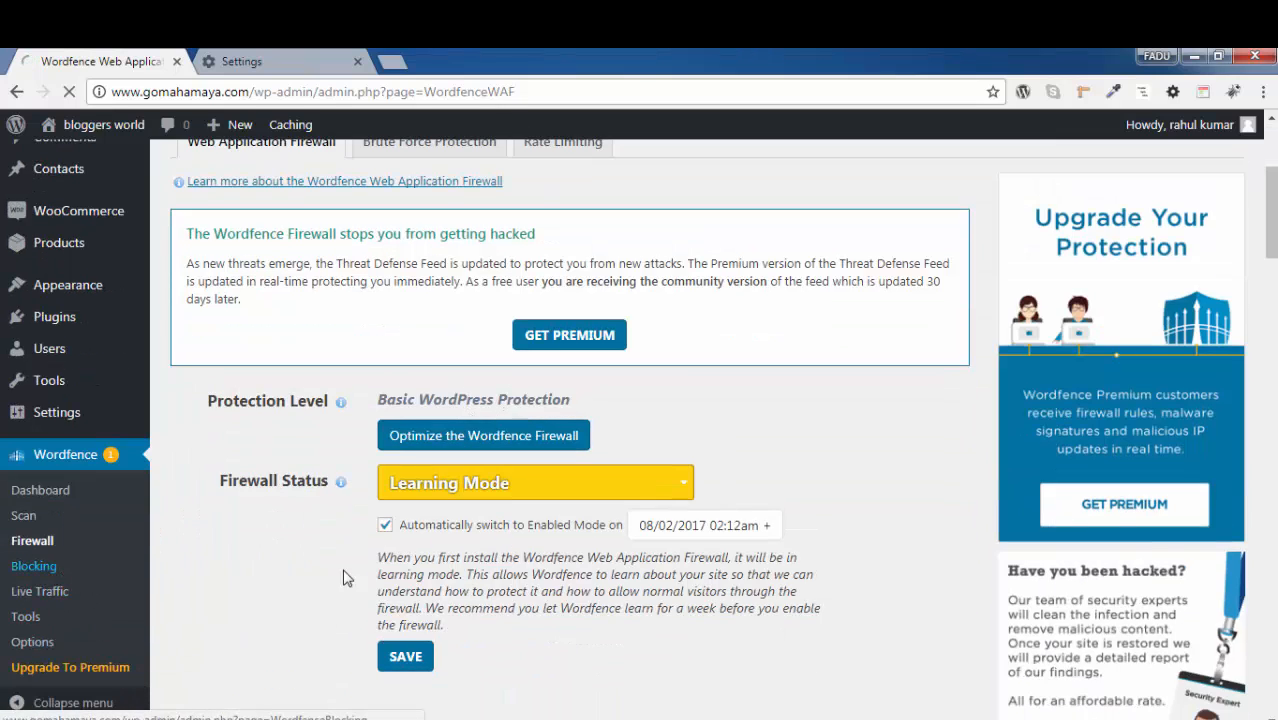
{"action": "scroll", "coordinate": [600, 500], "scroll_direction": "down", "scroll_amount": 1}
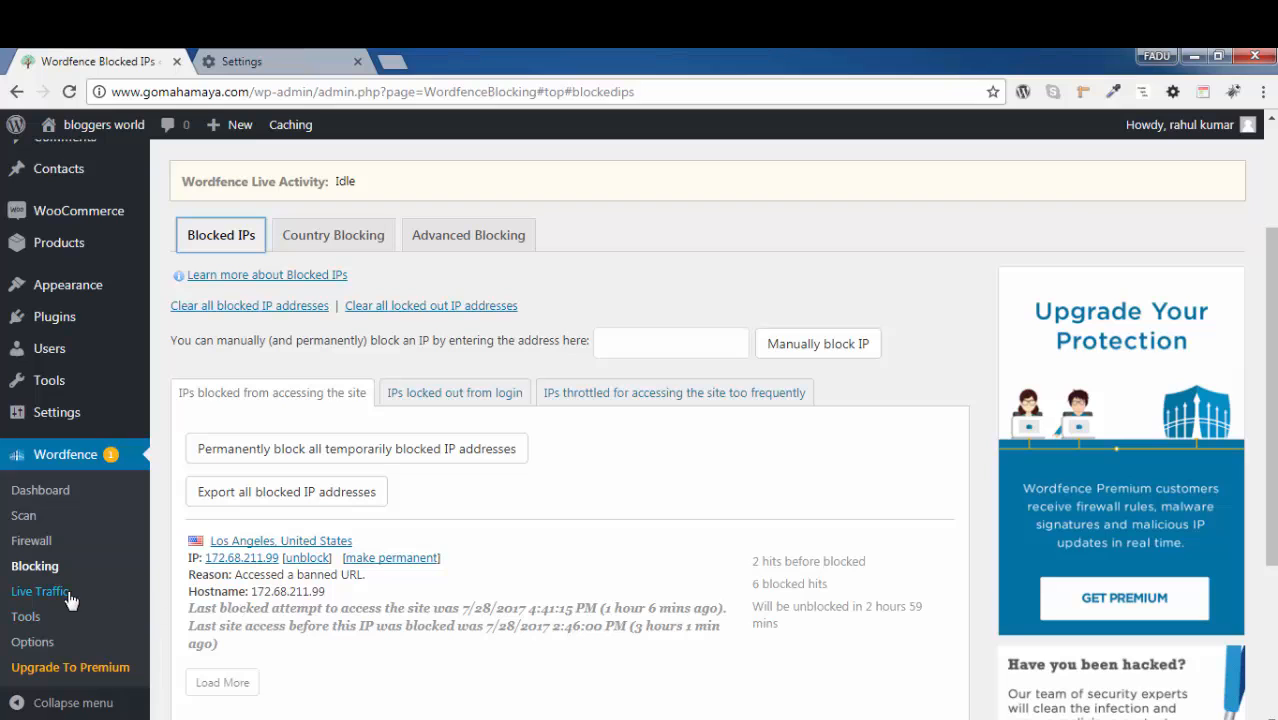
Review the recorded hits on the Wordfence Live Traffic page and the Password Audit information on the Tools page
{"action": "left_click", "coordinate": [42, 593]}
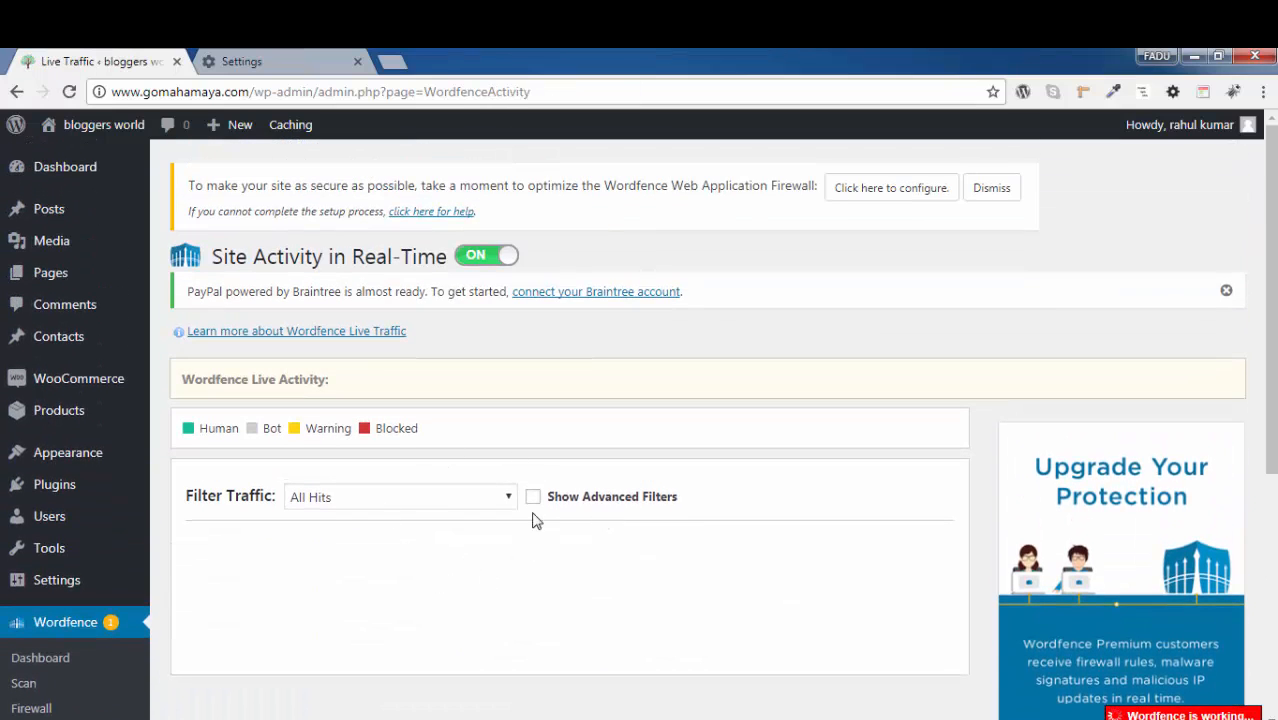
{"action": "scroll", "coordinate": [527, 513], "scroll_direction": "down", "scroll_amount": 2}
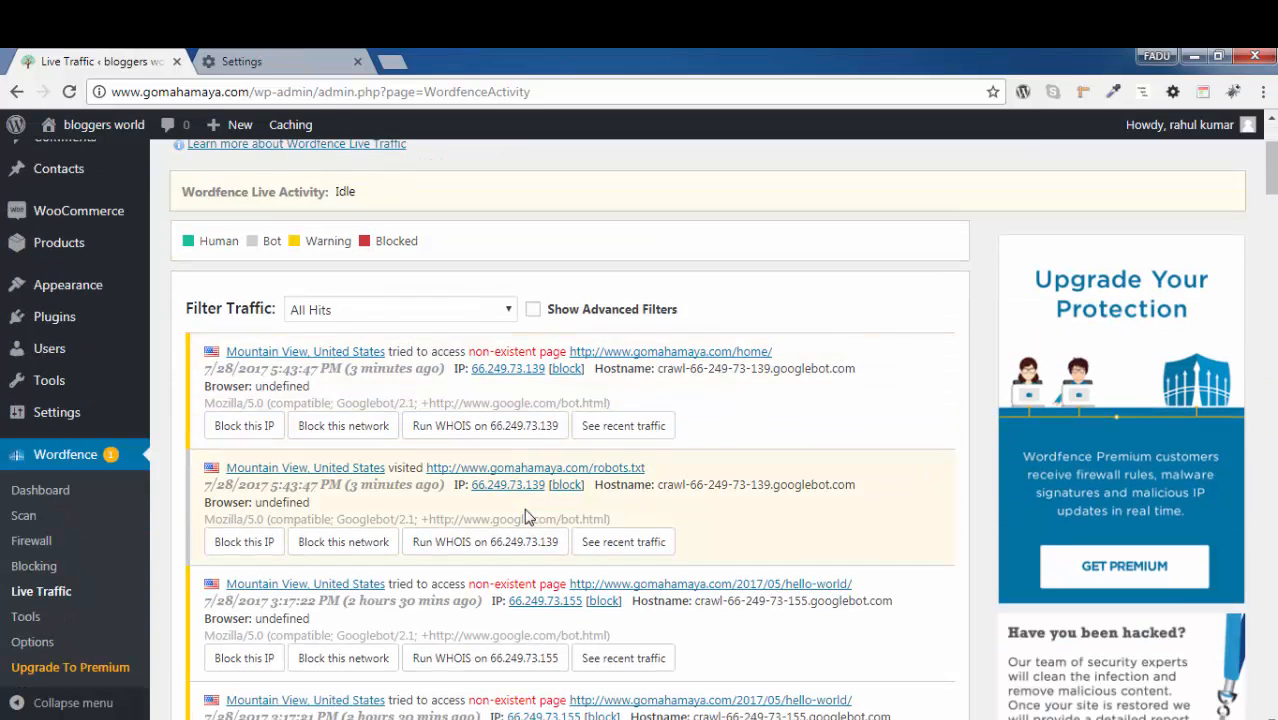
{"action": "scroll", "coordinate": [527, 513], "scroll_direction": "down", "scroll_amount": 1}
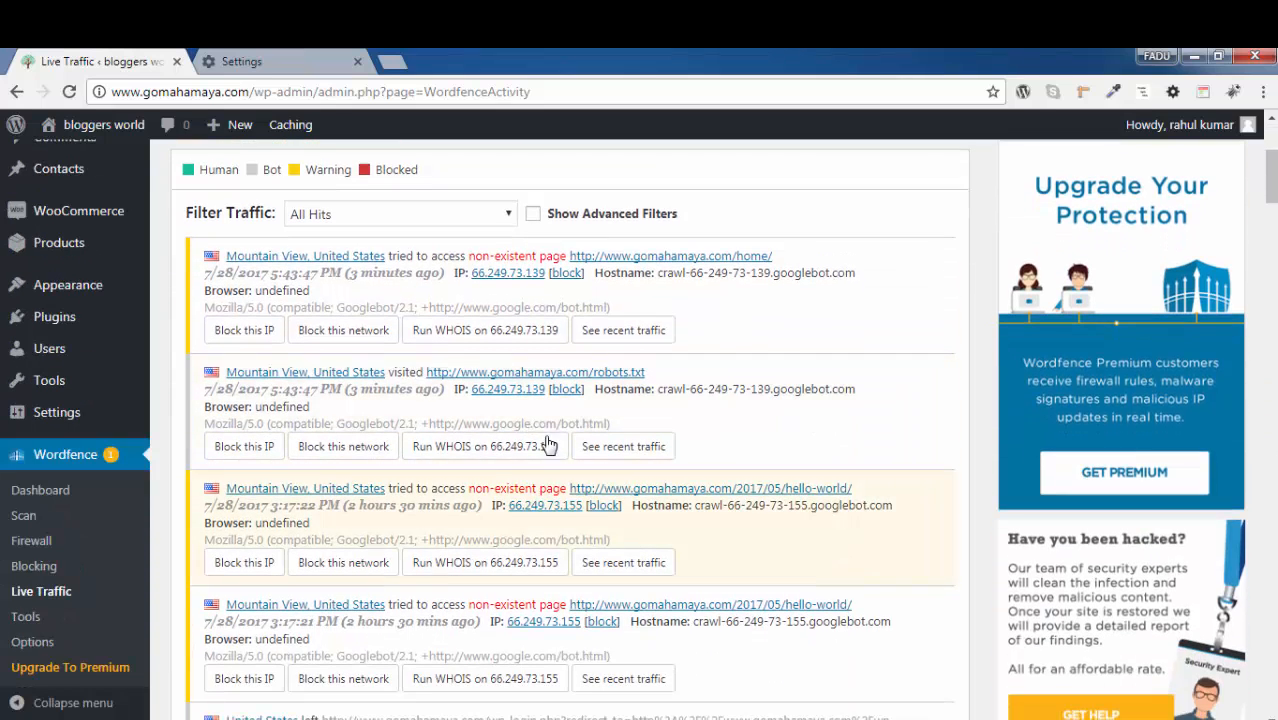
{"action": "left_click", "coordinate": [25, 617]}
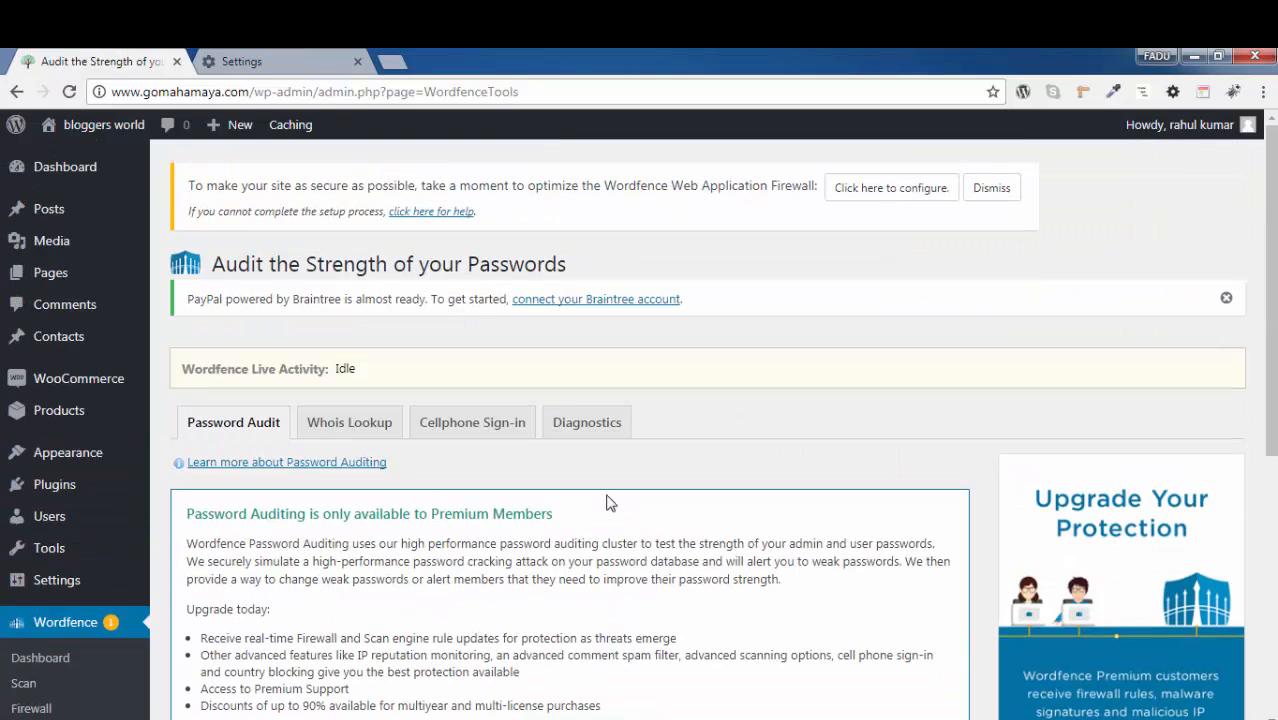
{"action": "scroll", "coordinate": [485, 508], "scroll_direction": "down", "scroll_amount": 1}
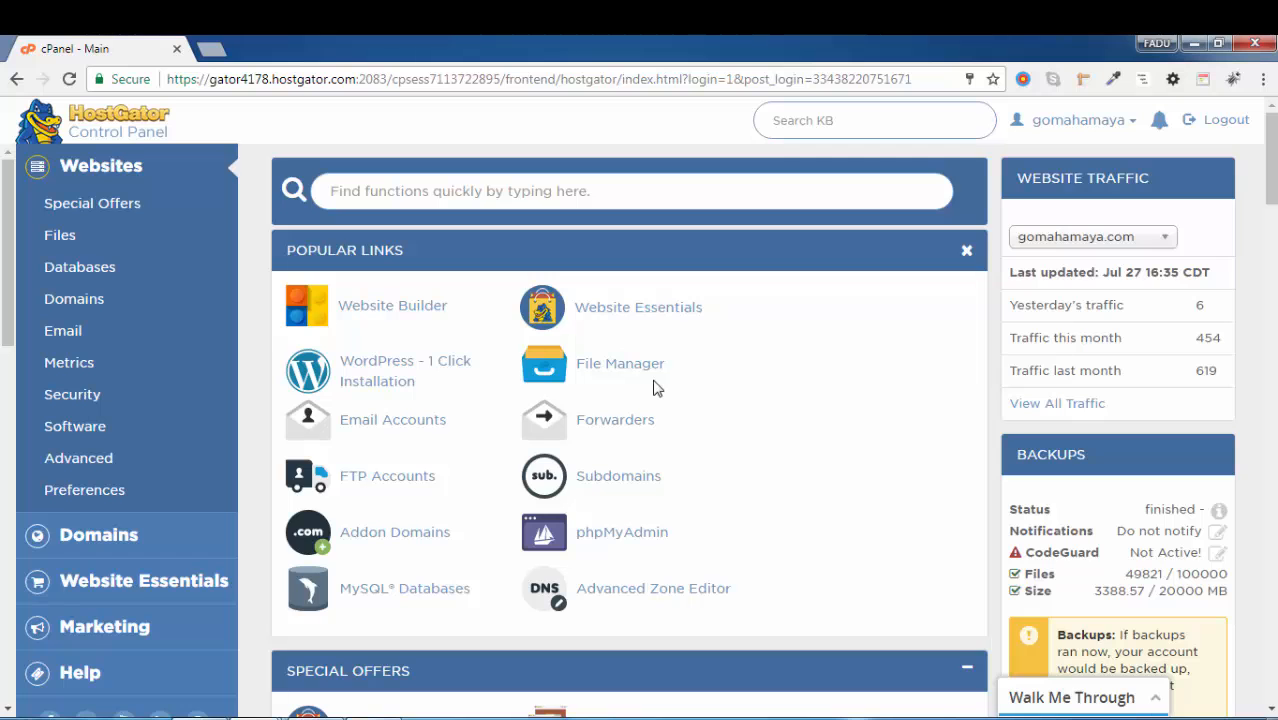
In the HostGator cPanel, open File Manager in a new browser tab
{"action": "scroll", "coordinate": [655, 388], "scroll_direction": "down", "scroll_amount": 2}
{"action": "scroll", "coordinate": [655, 388], "scroll_direction": "up", "scroll_amount": 1}
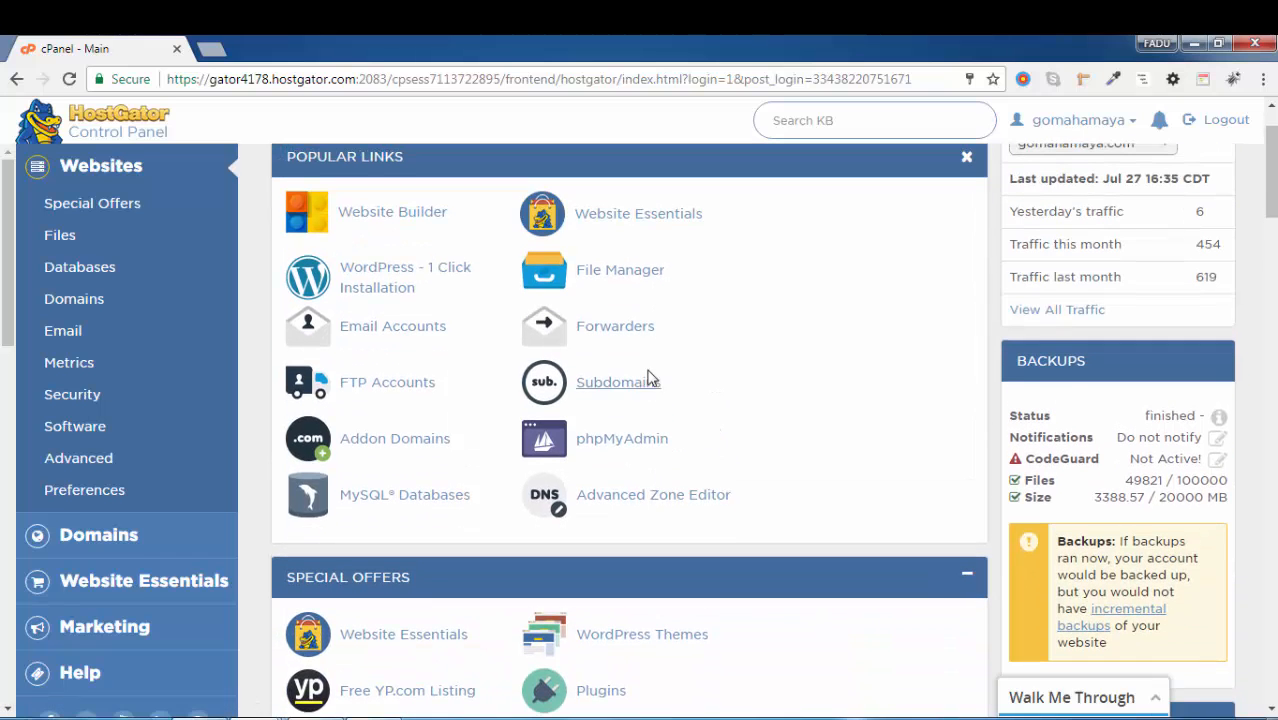
{"action": "right_click", "coordinate": [614, 286]}
{"action": "left_click", "coordinate": [655, 293]}
{"action": "scroll", "coordinate": [444, 462], "scroll_direction": "down", "scroll_amount": 2}
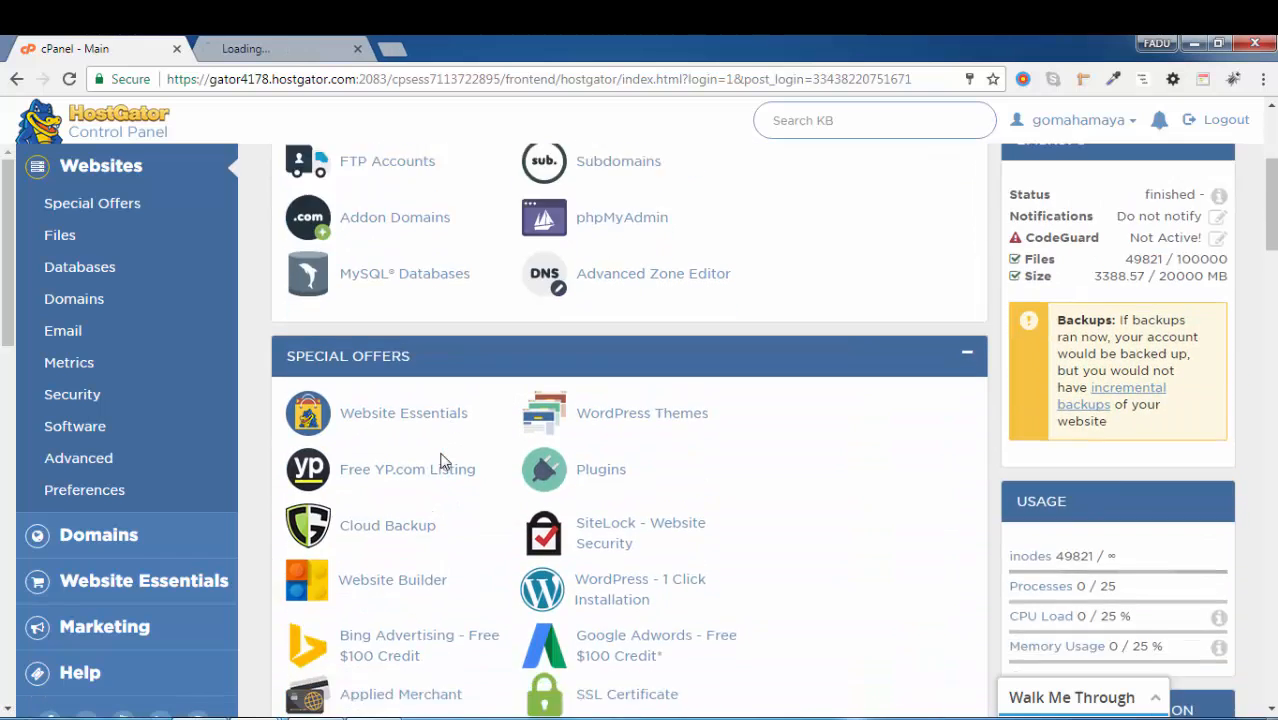
{"action": "scroll", "coordinate": [444, 462], "scroll_direction": "down", "scroll_amount": 4}
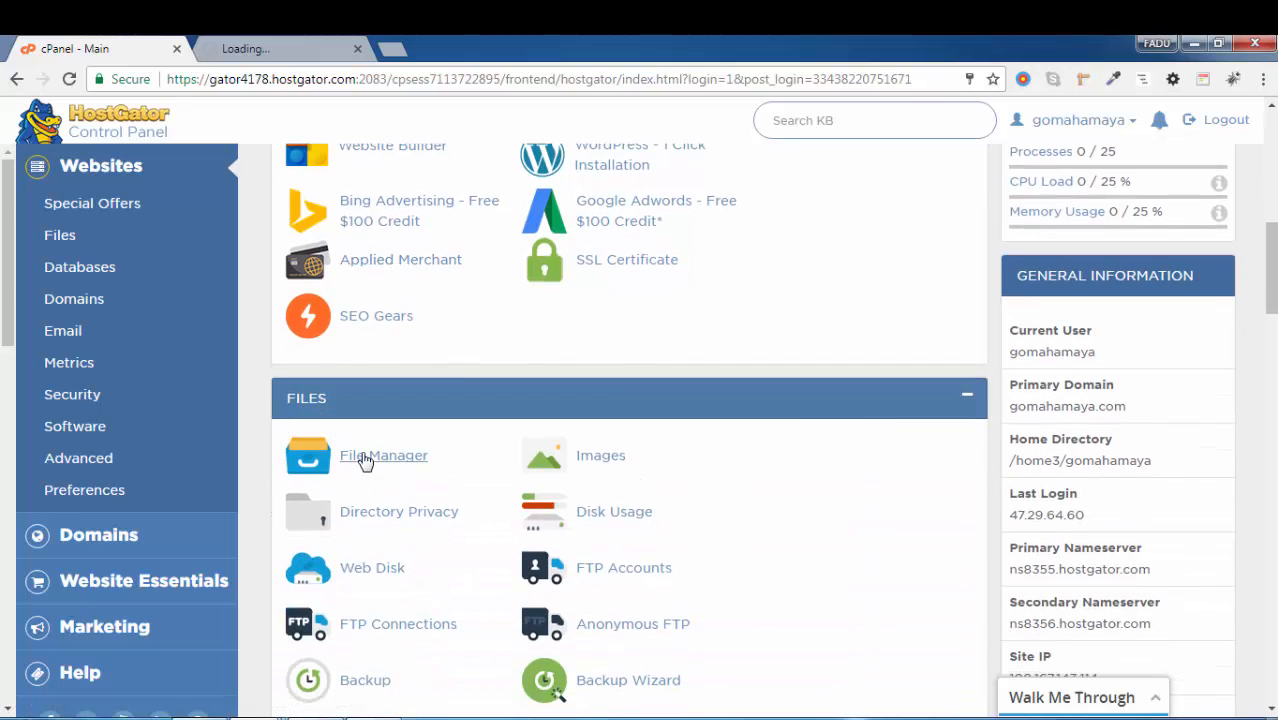
{"action": "left_click", "coordinate": [343, 452]}
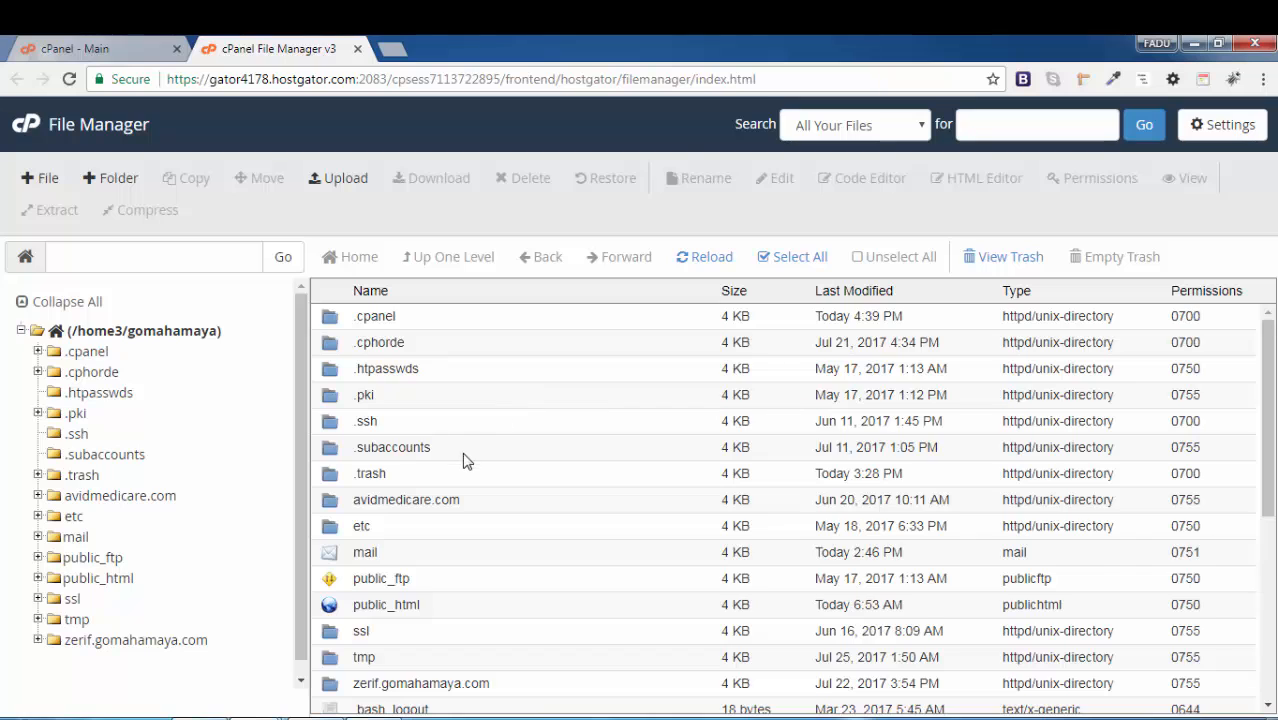
Browse to the public_html/wp-content/plugins folder of the WordPress site
{"action": "scroll", "coordinate": [465, 456], "scroll_direction": "down", "scroll_amount": 1}
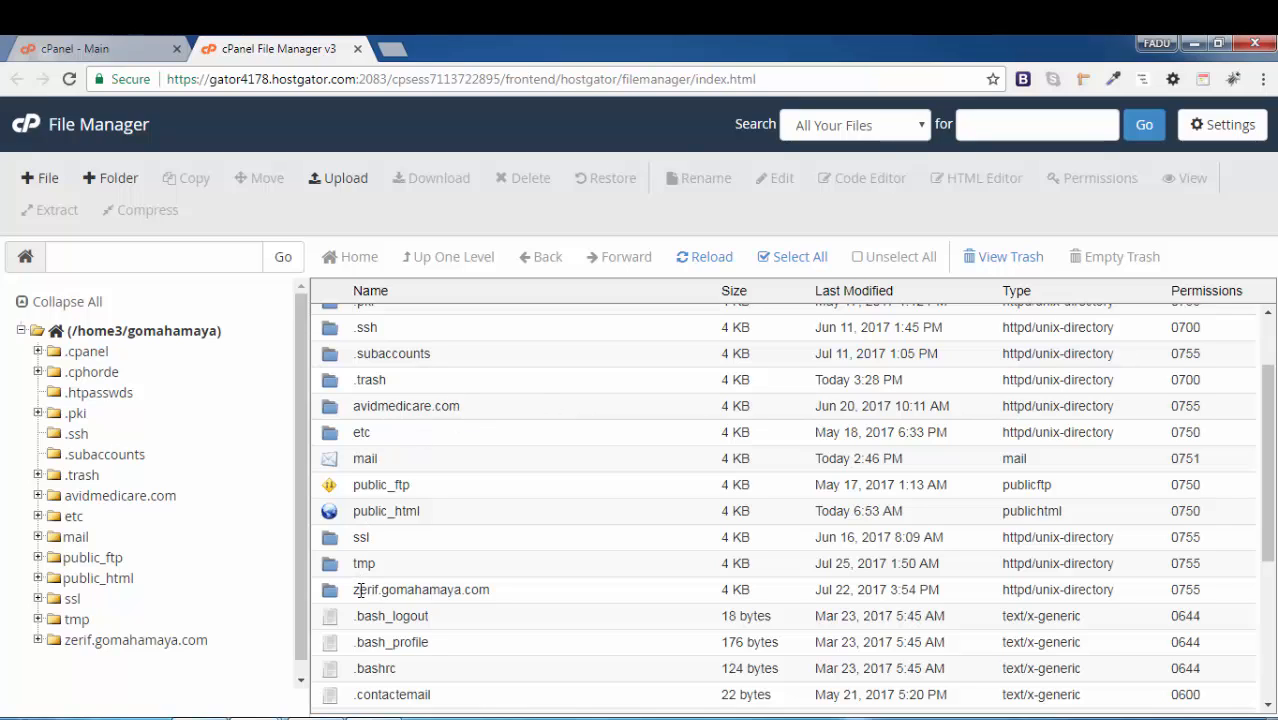
{"action": "double_click", "coordinate": [335, 514]}
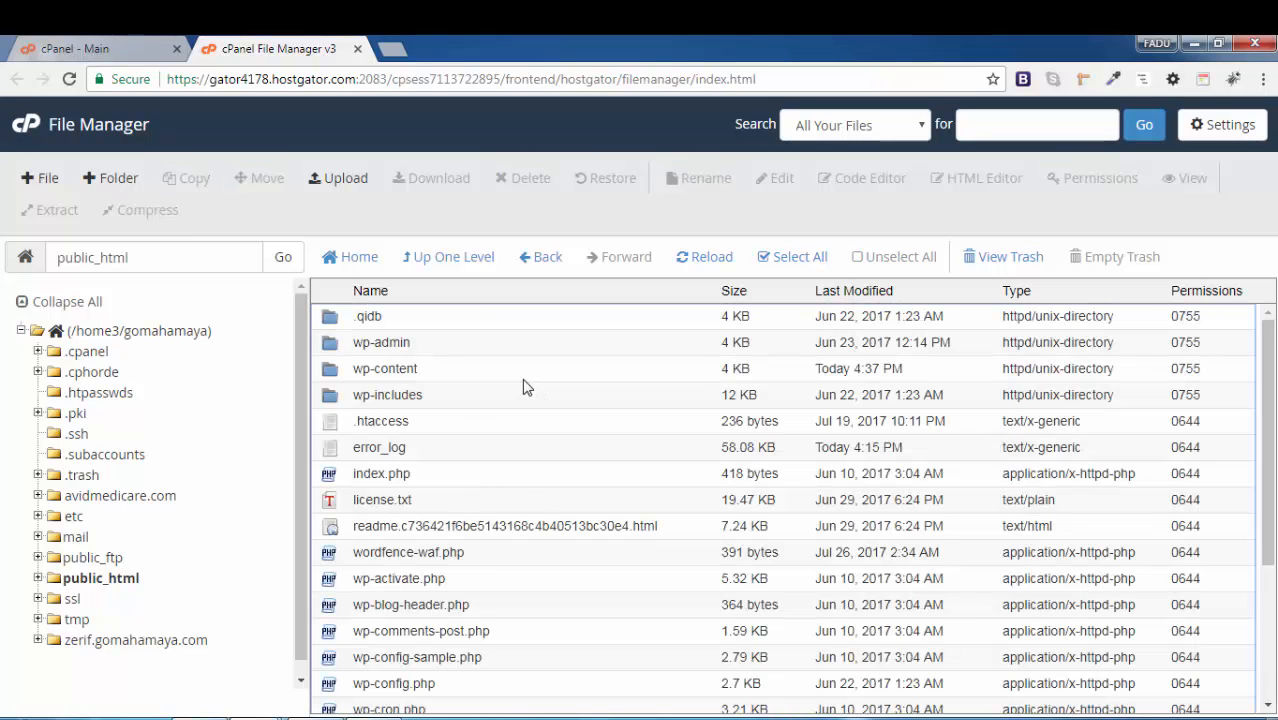
{"action": "double_click", "coordinate": [333, 374]}
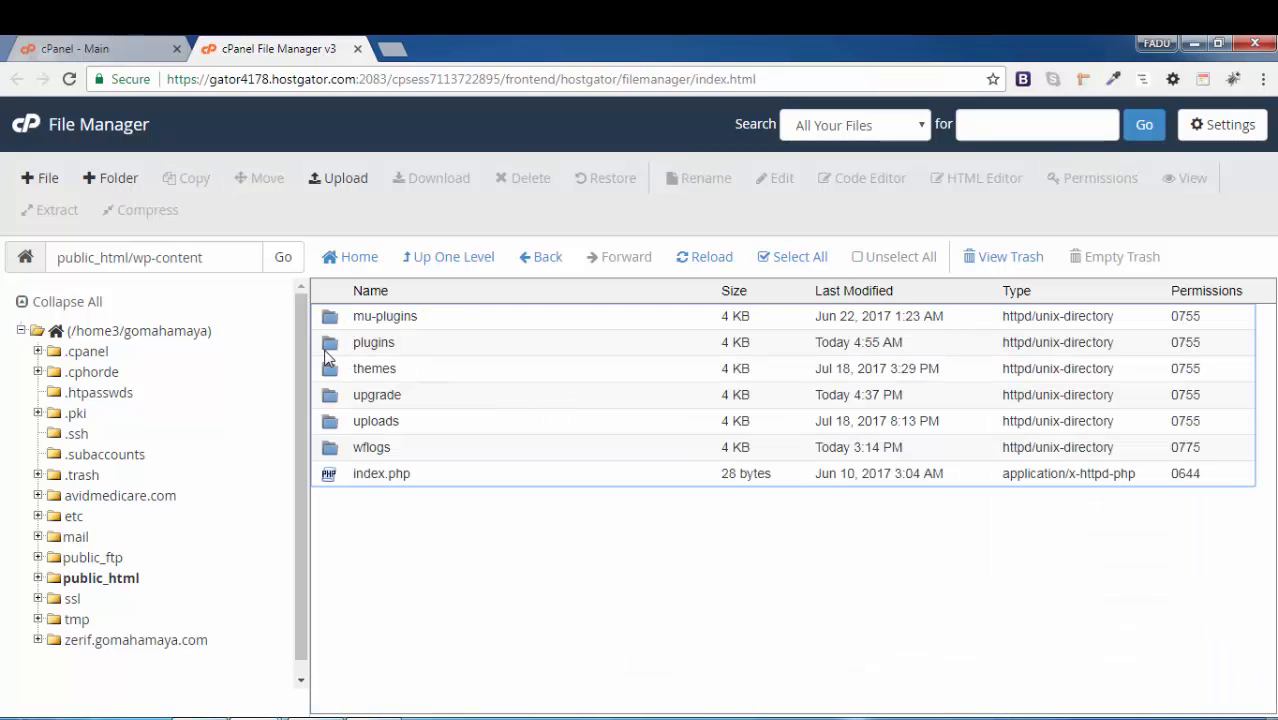
{"action": "left_click", "coordinate": [334, 346]}
{"action": "double_click", "coordinate": [334, 348]}
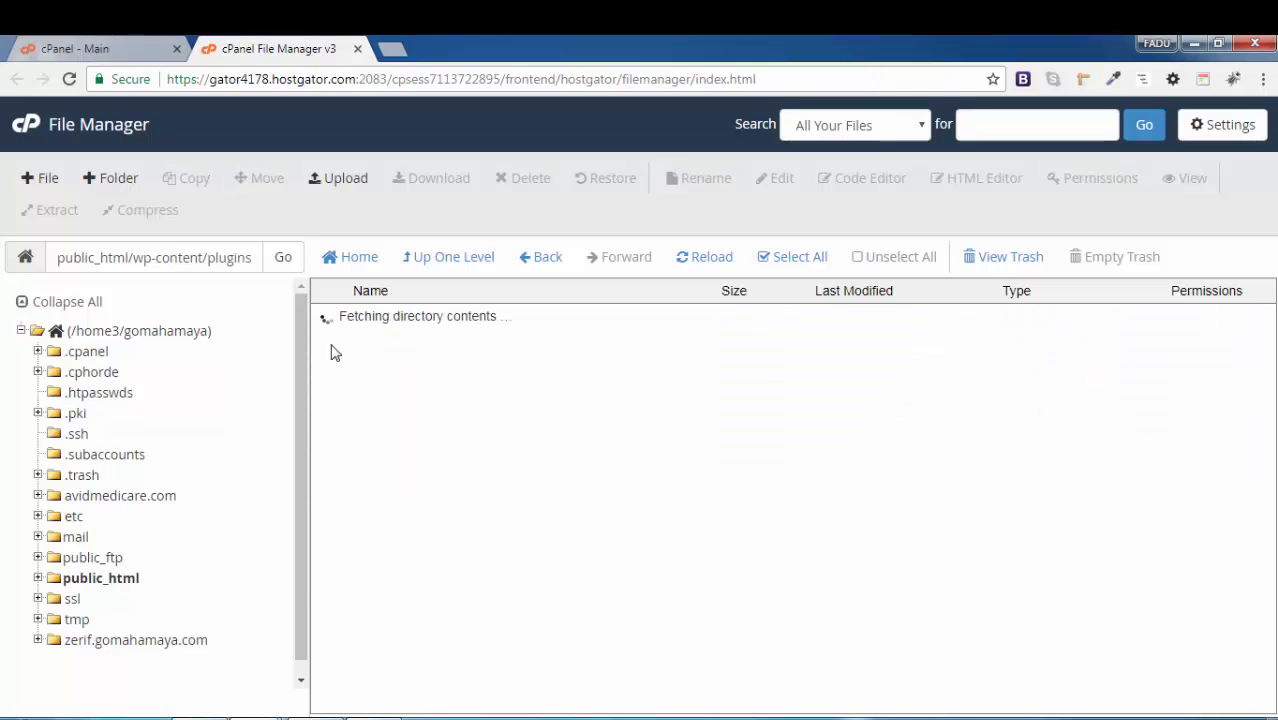
Move the wordfence plugin folder to the trash and reload the access-limited WordPress admin page
{"action": "left_click", "coordinate": [336, 530]}
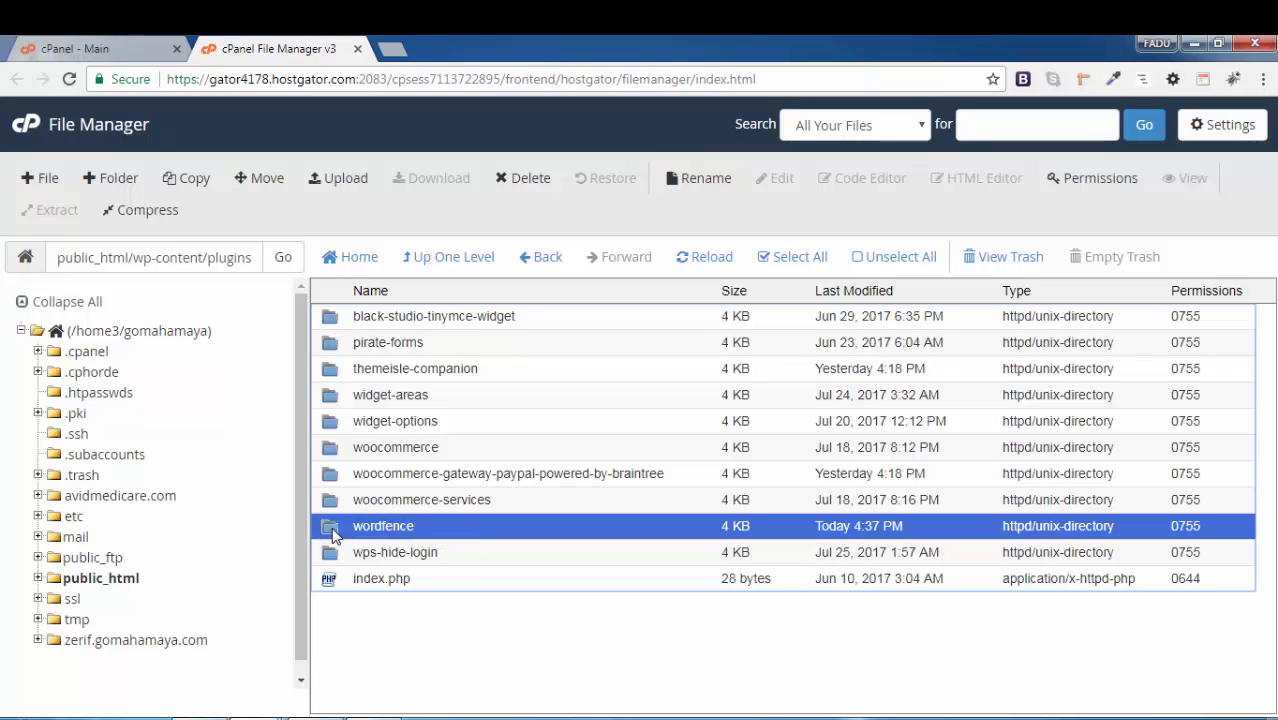
{"action": "left_click", "coordinate": [530, 180]}
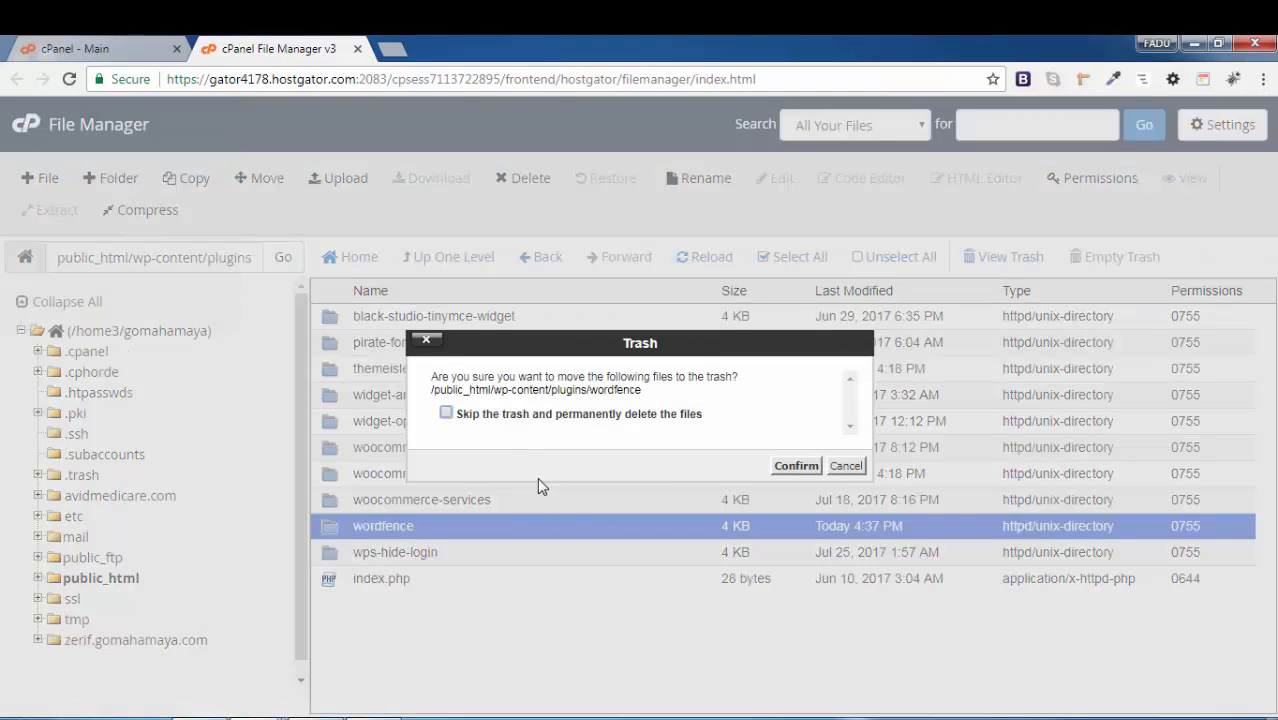
{"action": "left_click", "coordinate": [792, 467]}
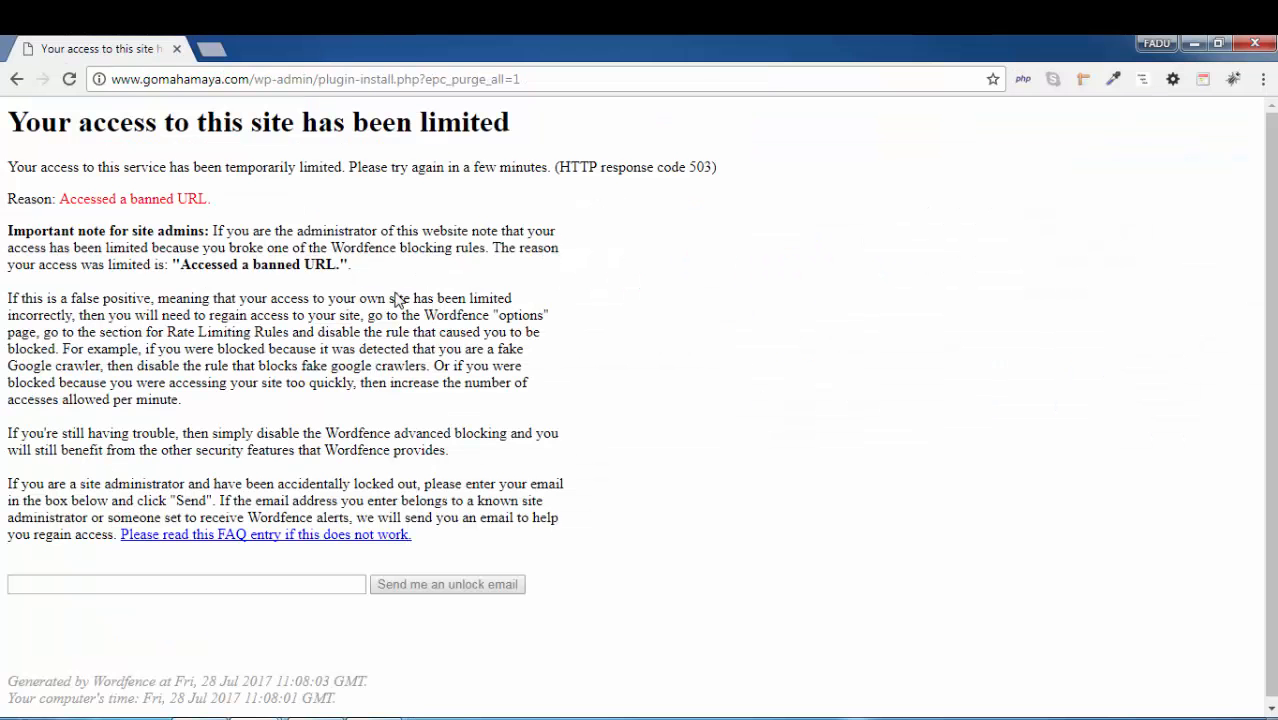
{"action": "left_click", "coordinate": [69, 84]}
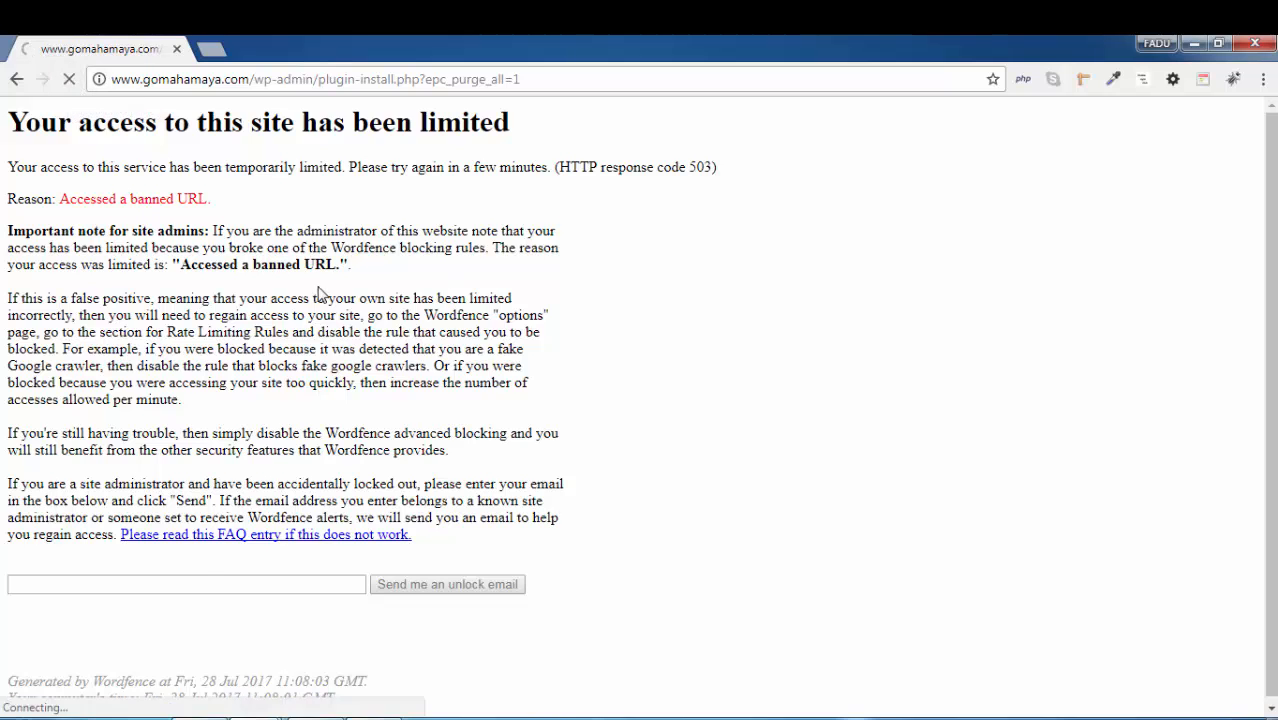